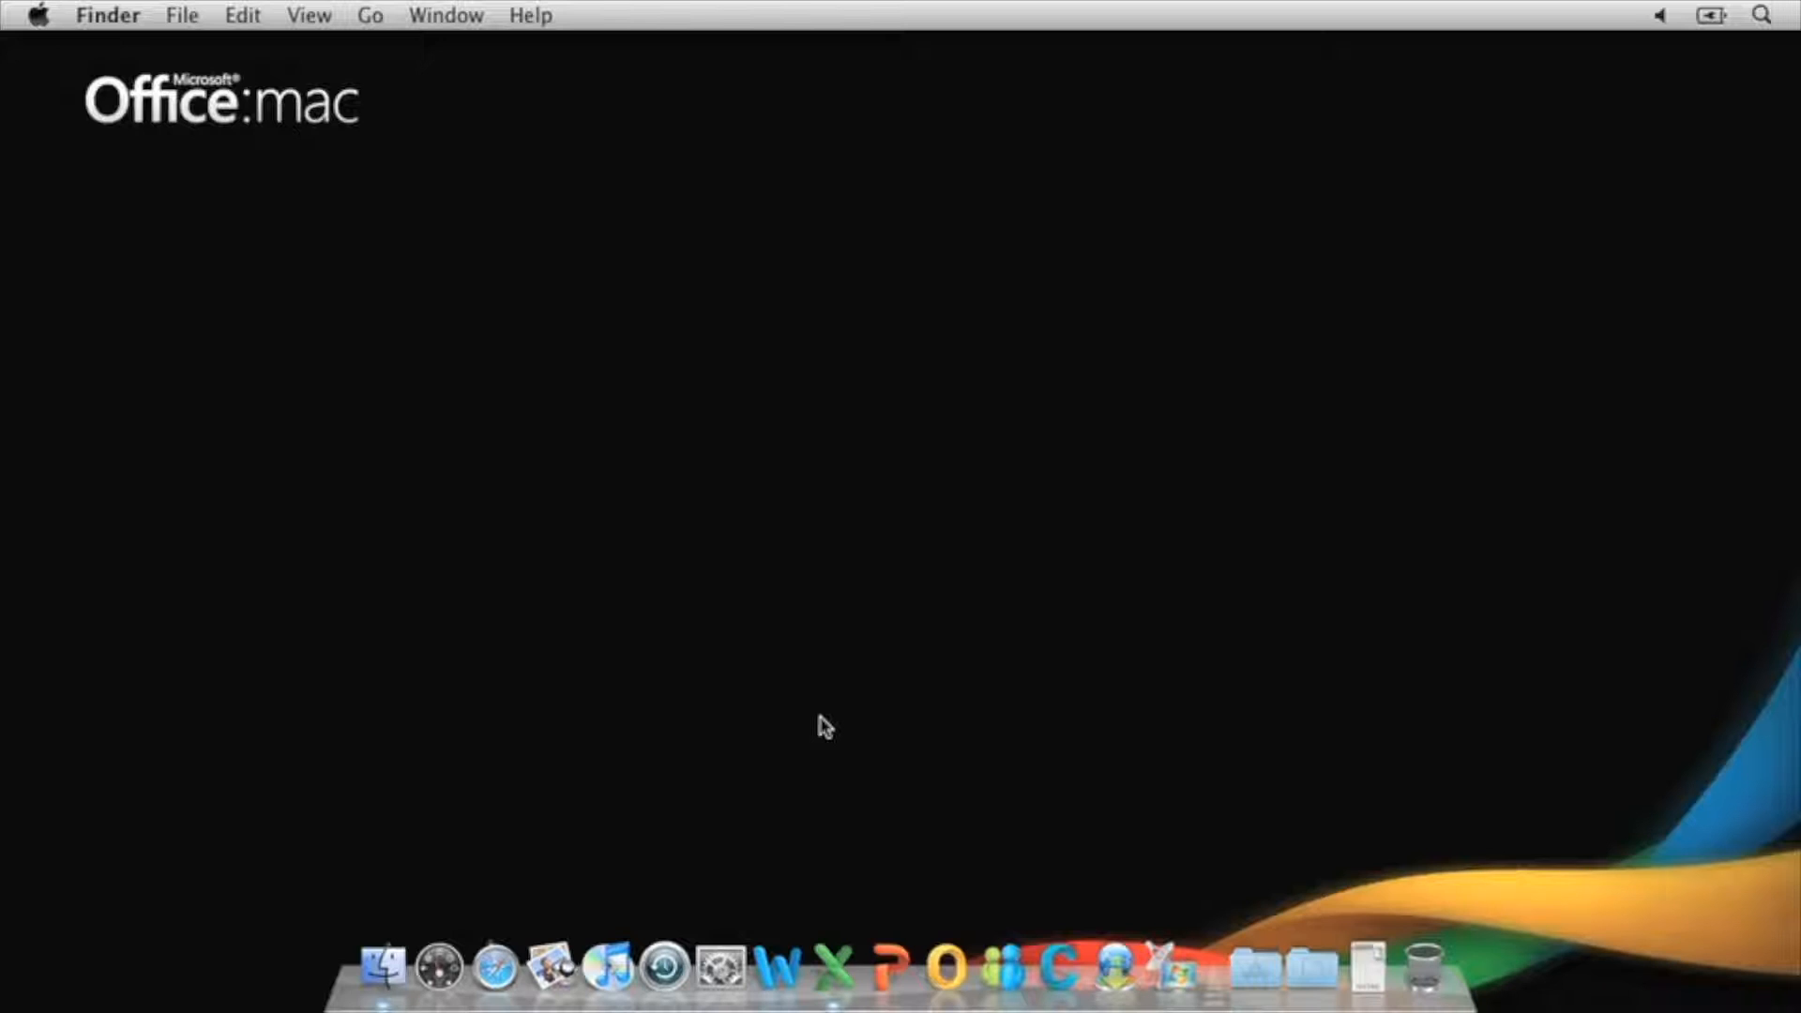
Launch Excel from the Dock with the PivotTables.xlsx sales workbook
{"action": "left_click", "coordinate": [837, 966]}
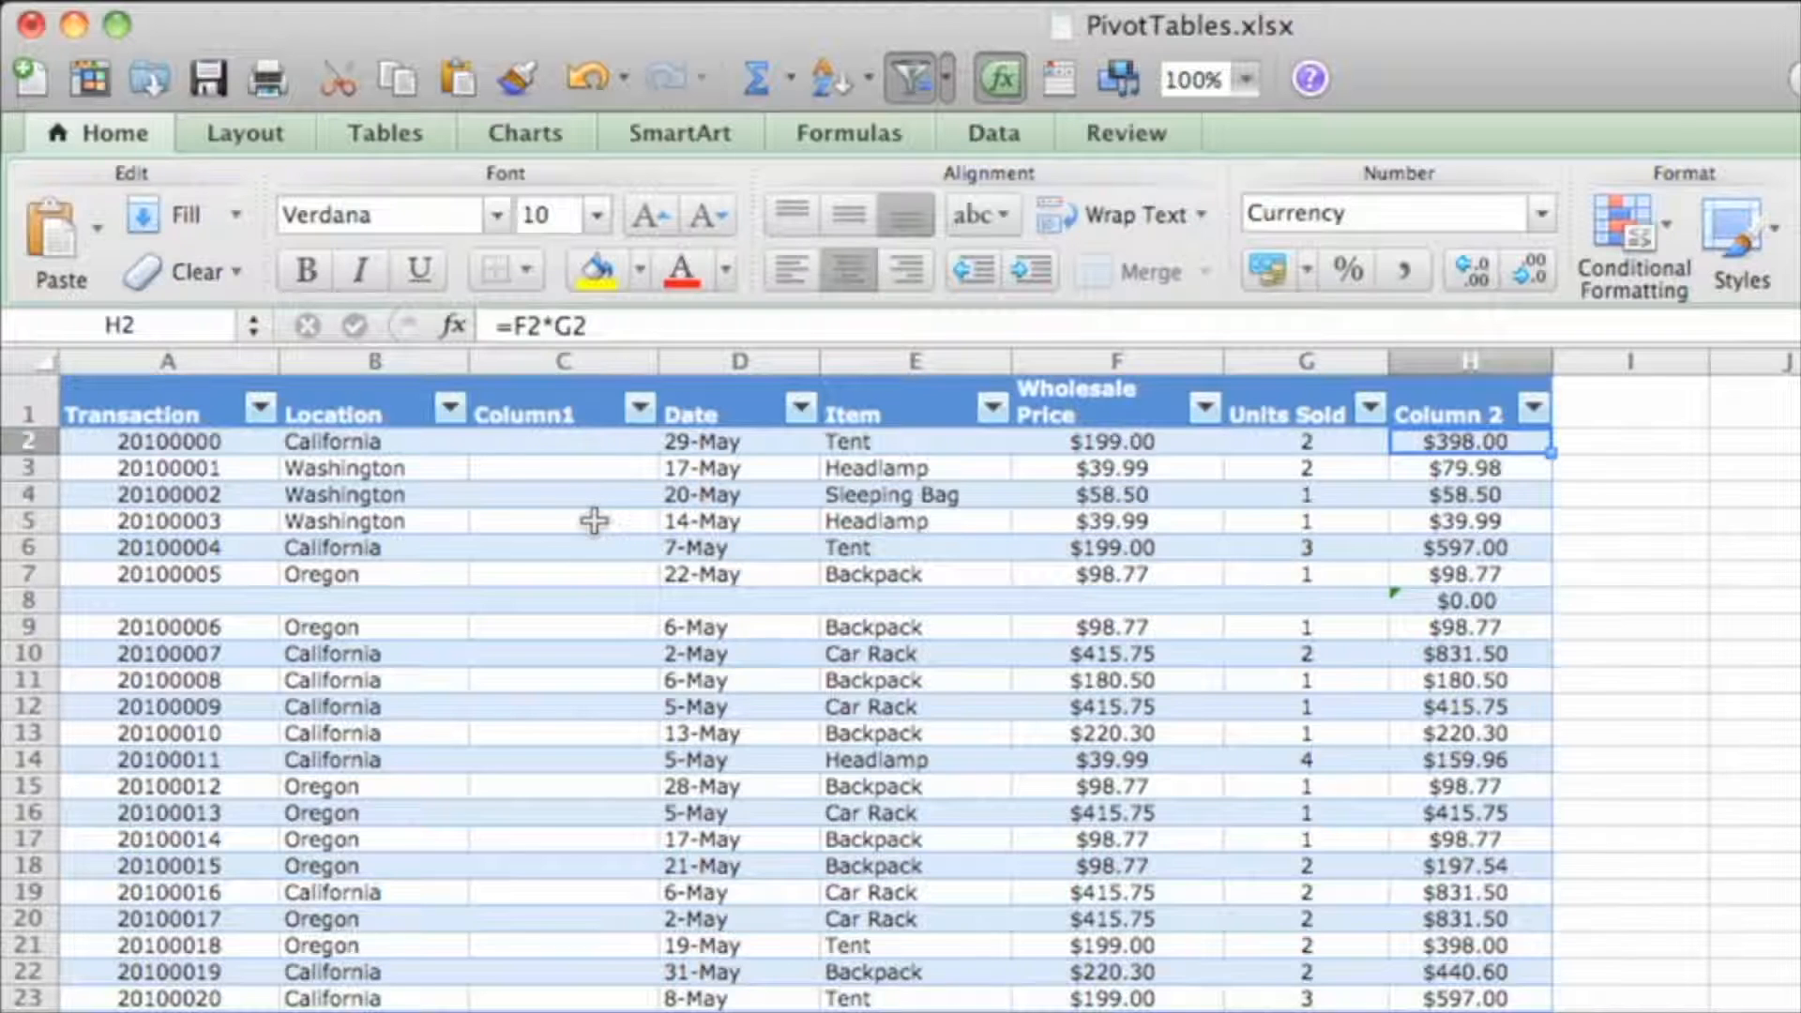
Filter the Location column to show only California
{"action": "left_click", "coordinate": [451, 411]}
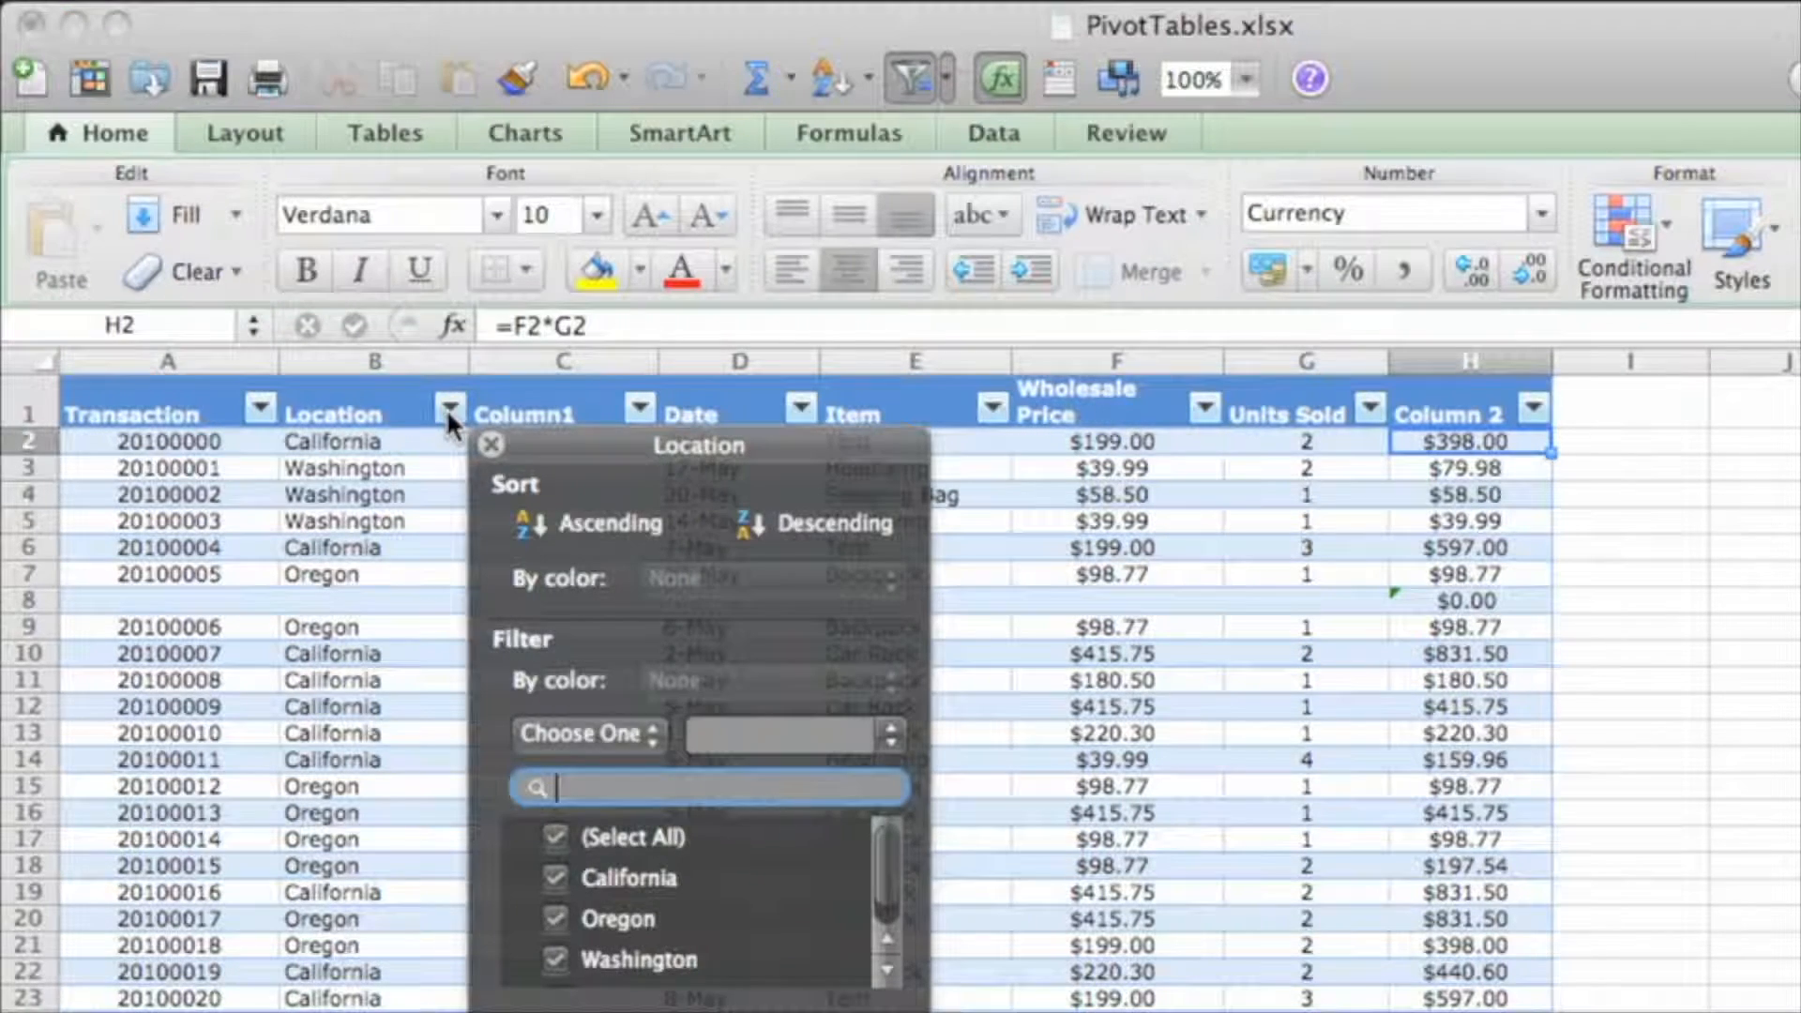
{"action": "left_click", "coordinate": [555, 839]}
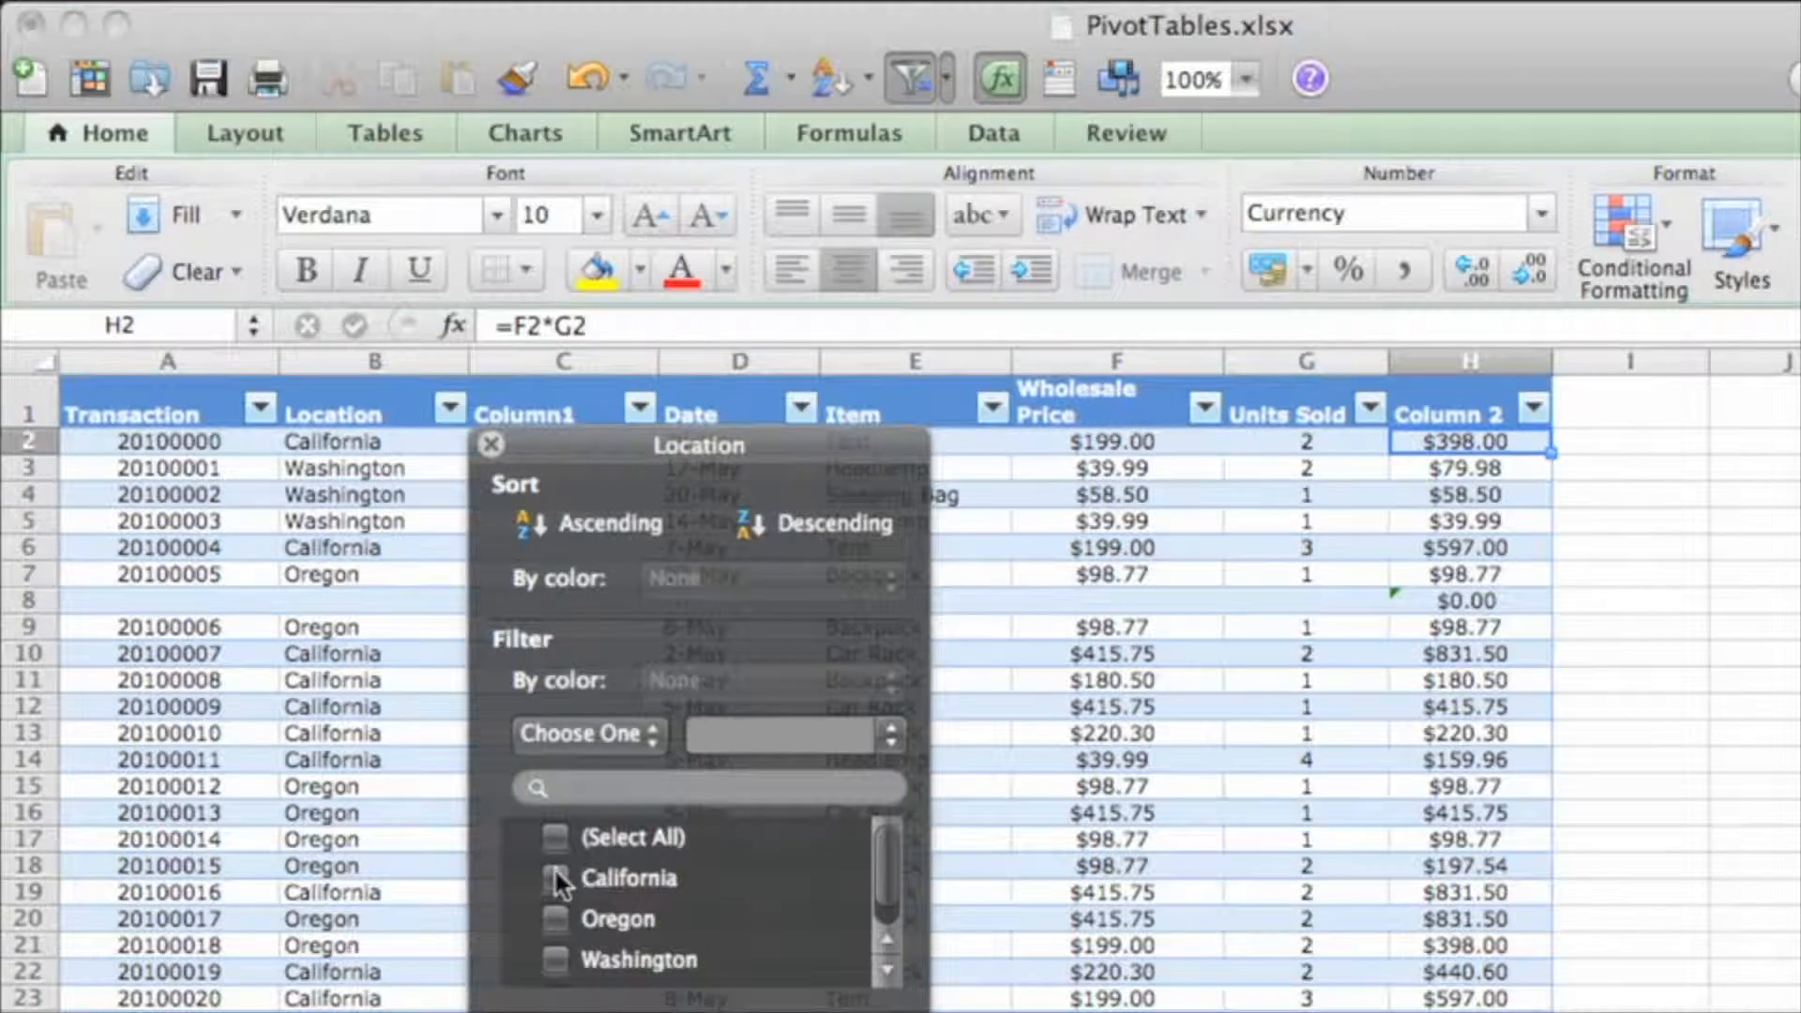
{"action": "left_click", "coordinate": [555, 879]}
{"action": "left_click", "coordinate": [491, 446]}
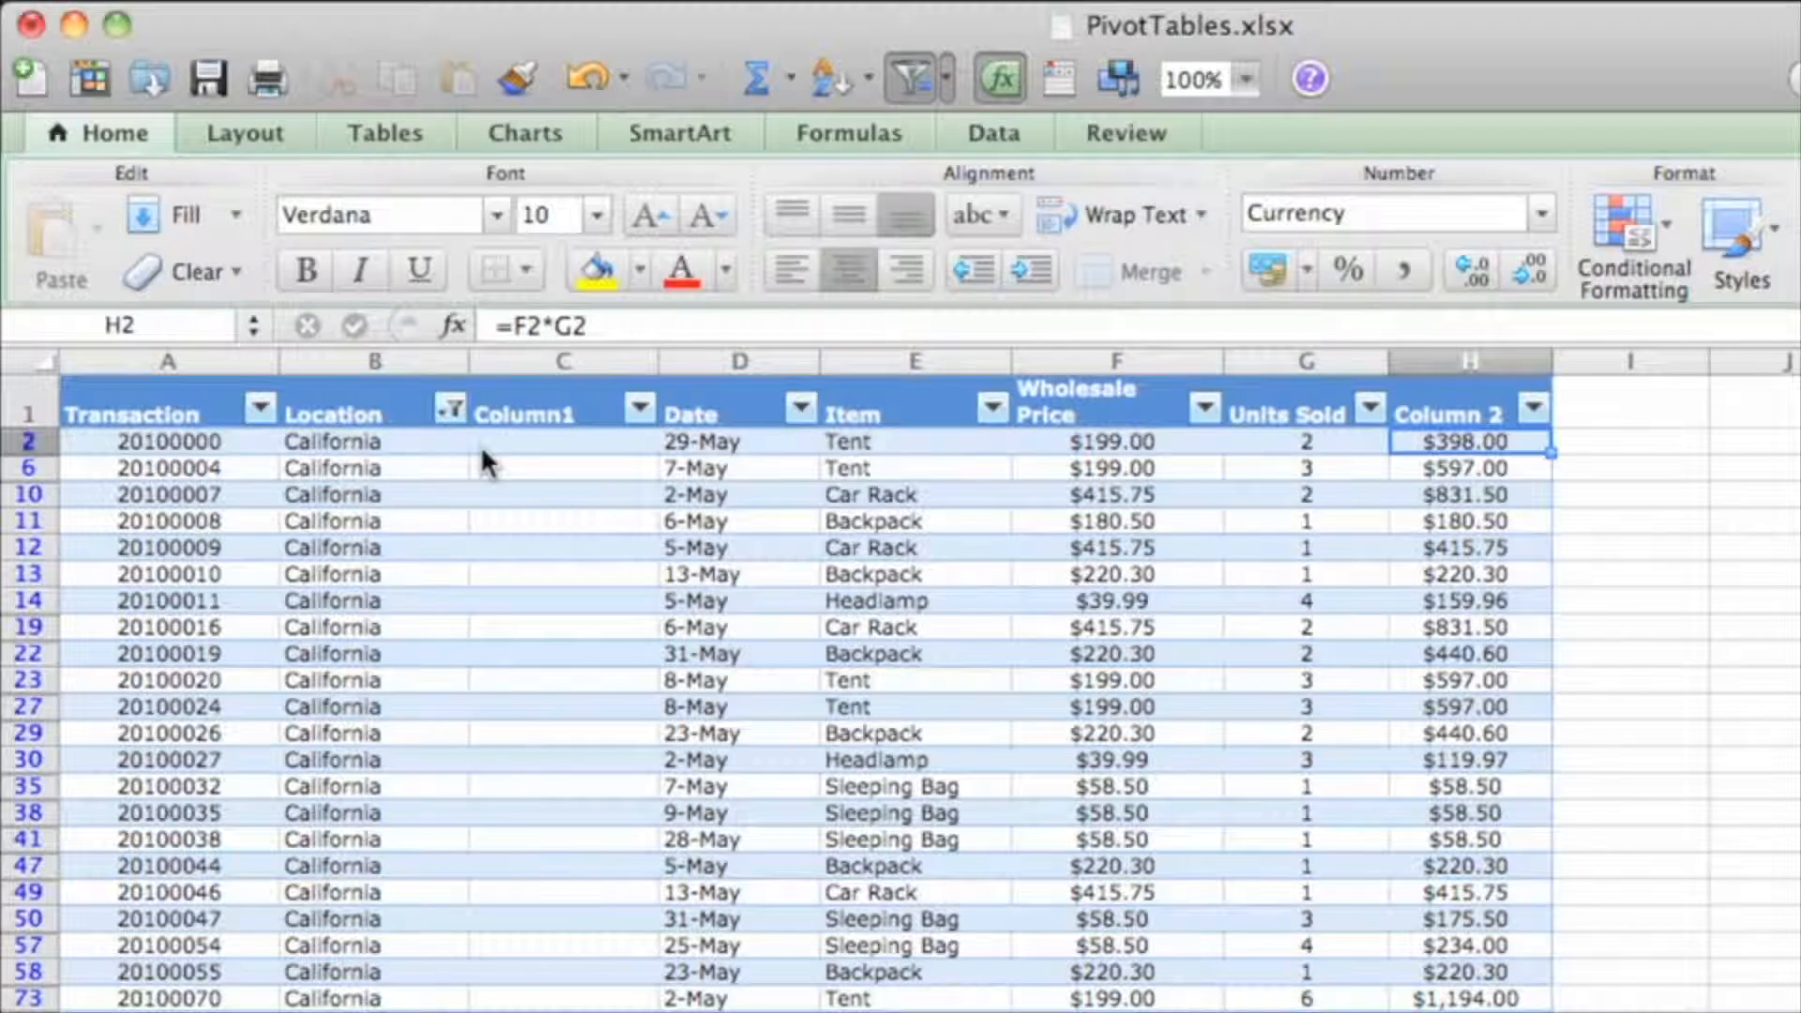
Filter the Item column to show only Backpack
{"action": "left_click", "coordinate": [994, 410]}
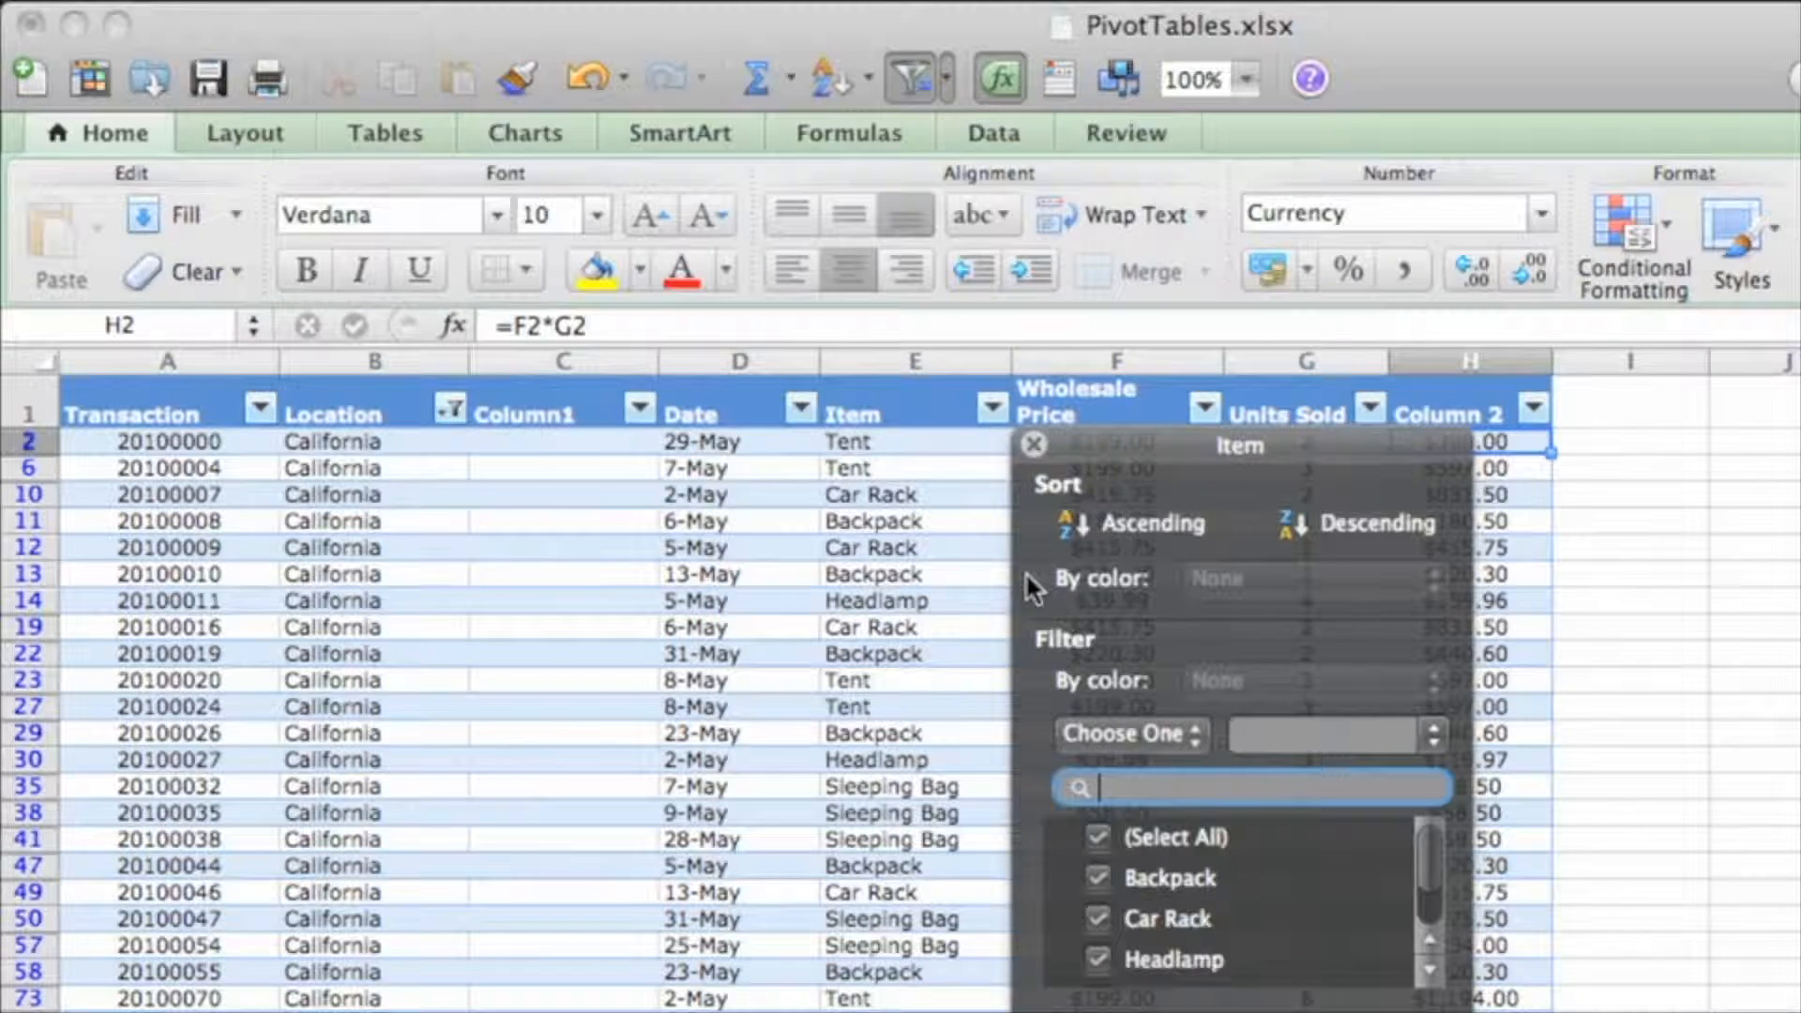
{"action": "left_click", "coordinate": [1095, 835]}
{"action": "left_click", "coordinate": [1098, 876]}
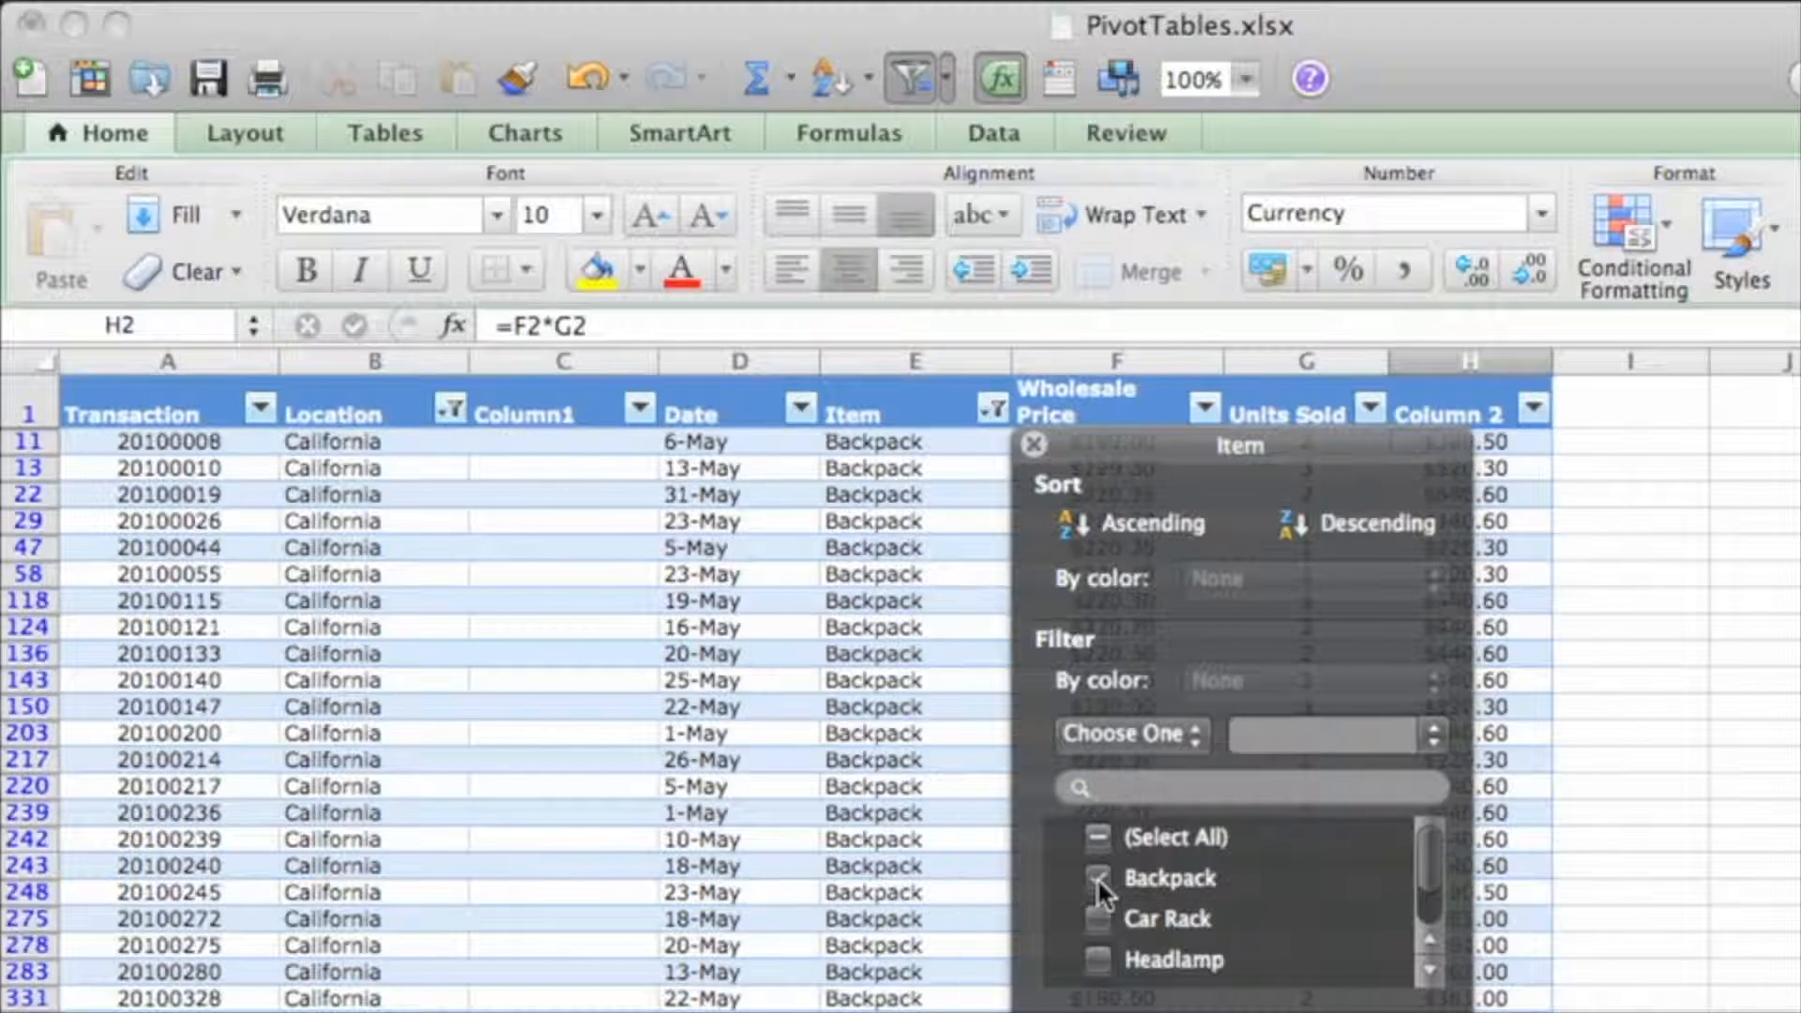
{"action": "left_click", "coordinate": [1034, 445]}
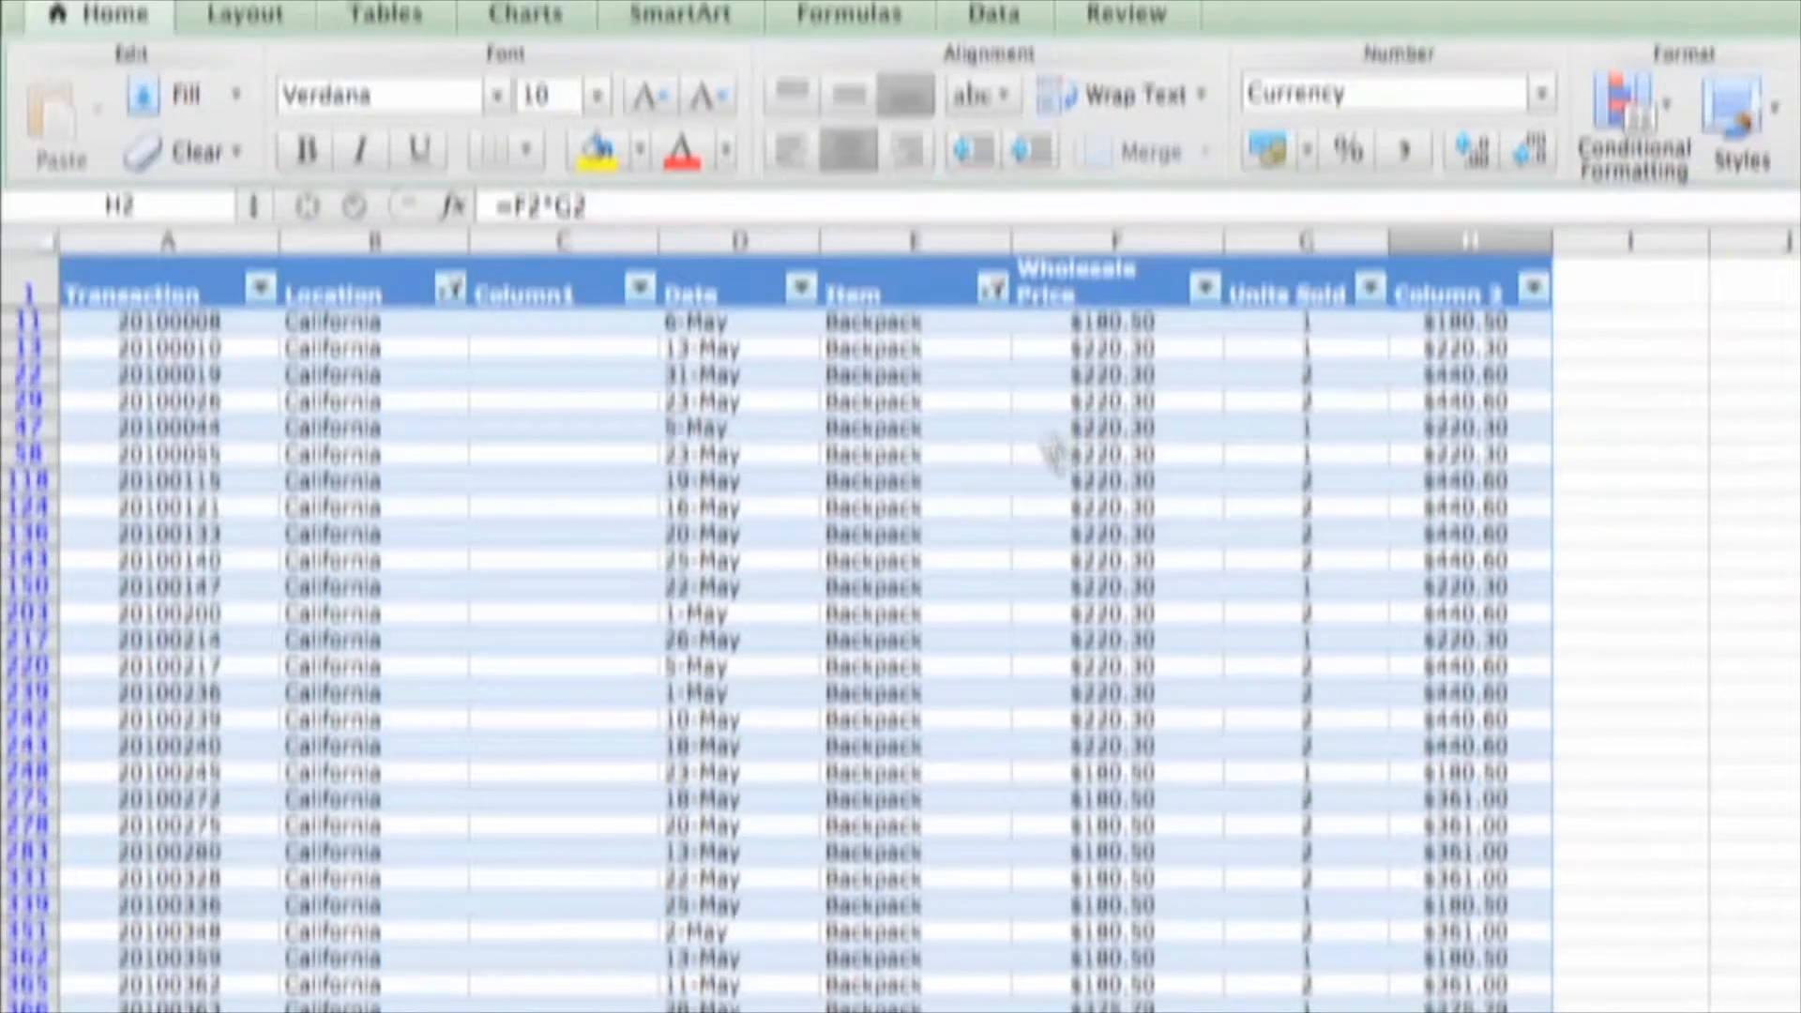
Scroll through the filtered California Backpack rows and check the last row's price
{"action": "scroll", "coordinate": [1255, 695], "scroll_direction": "down", "scroll_amount": 3}
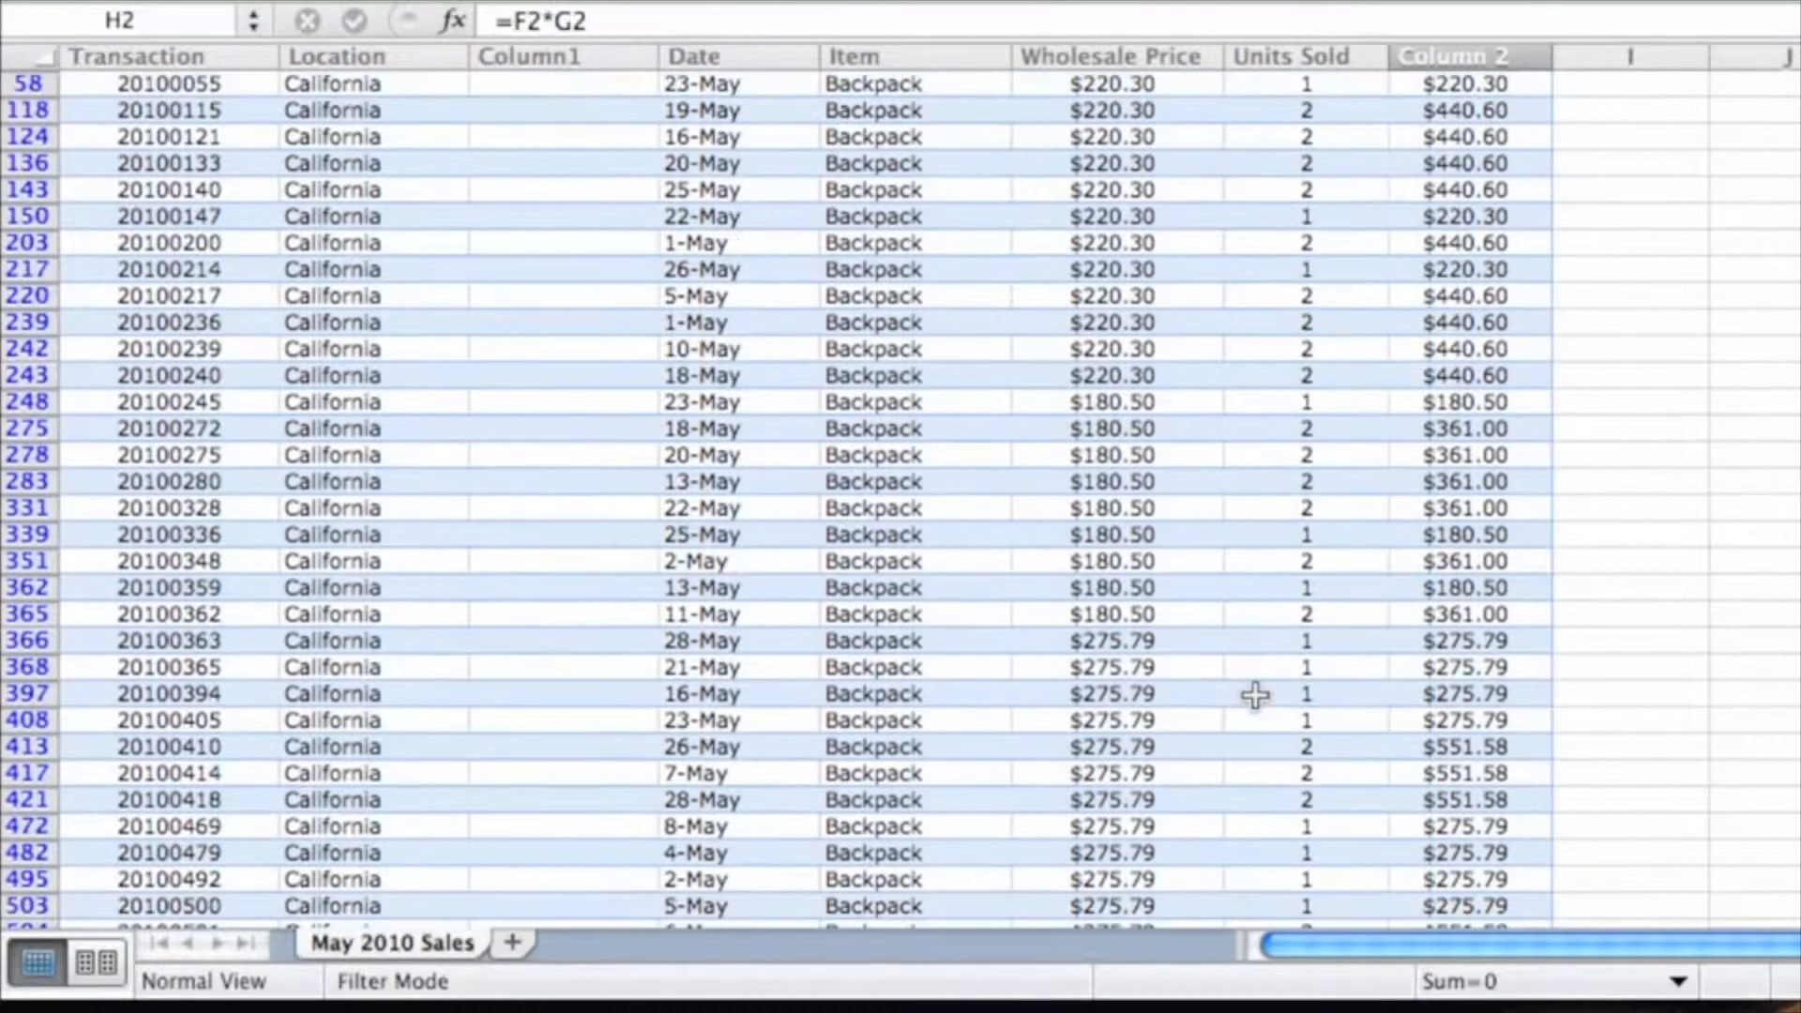
{"action": "scroll", "coordinate": [1255, 695], "scroll_direction": "down", "scroll_amount": 6}
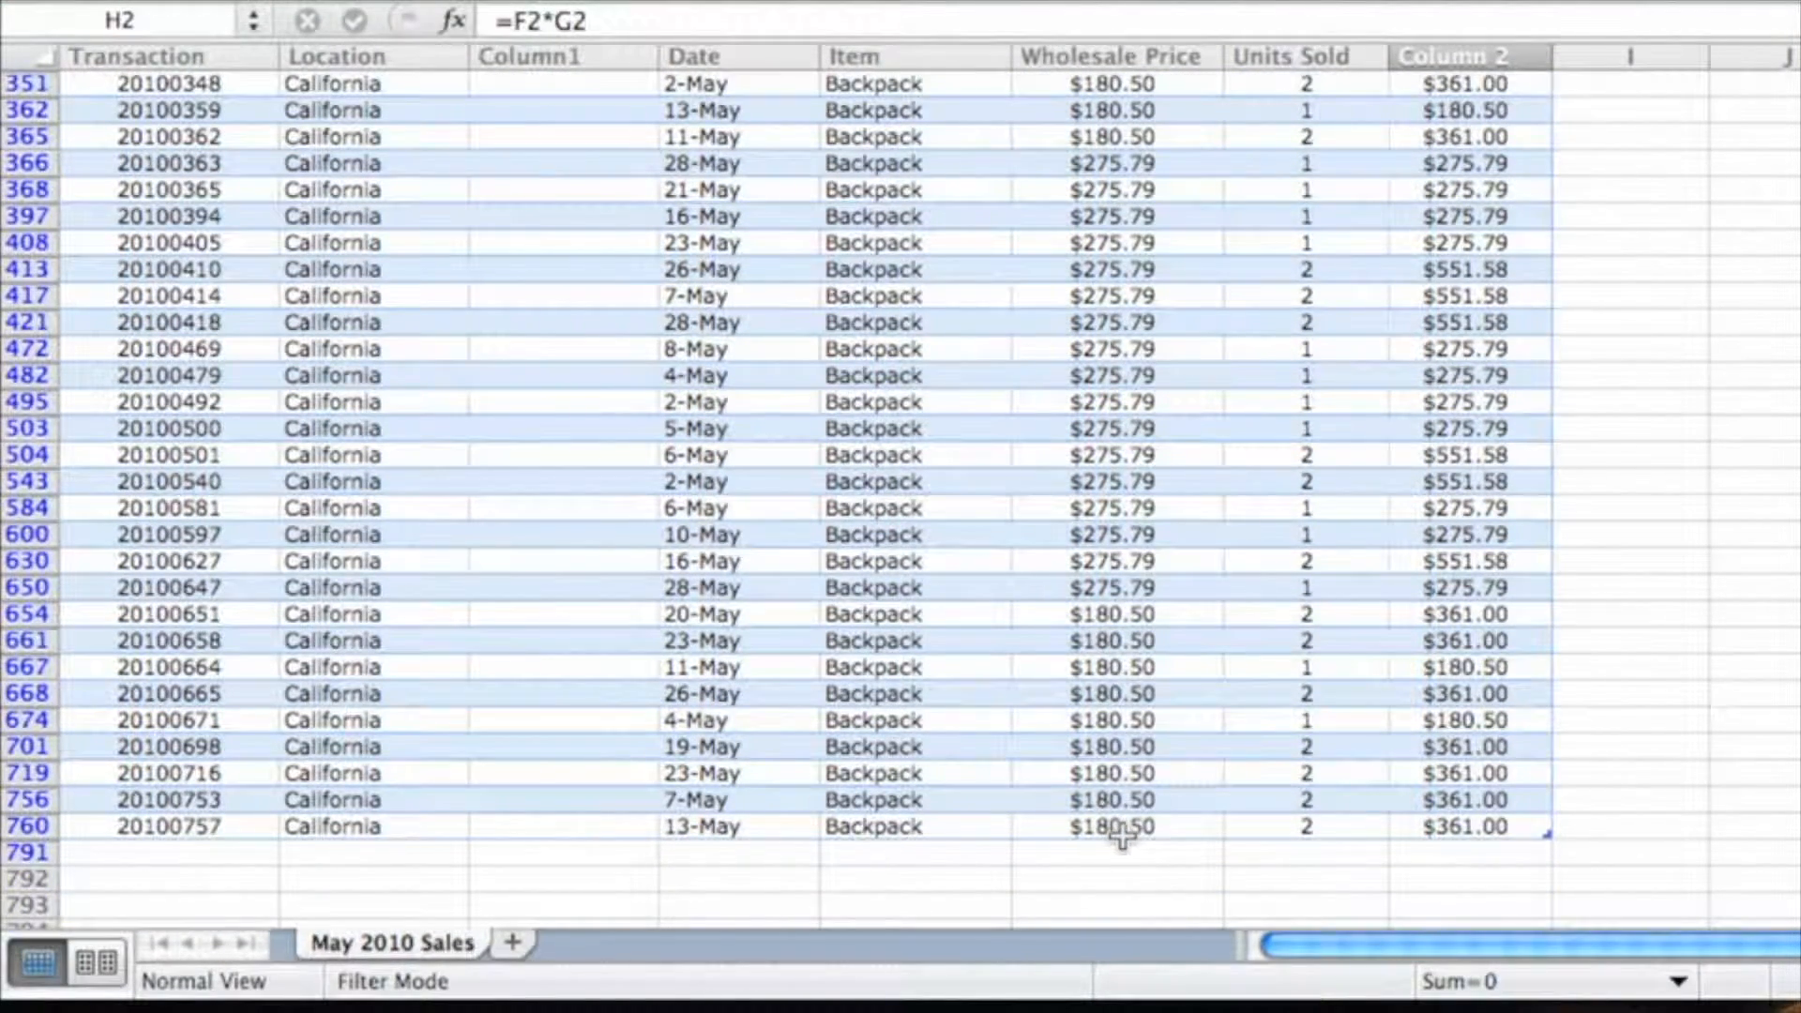
{"action": "left_click", "coordinate": [1123, 827]}
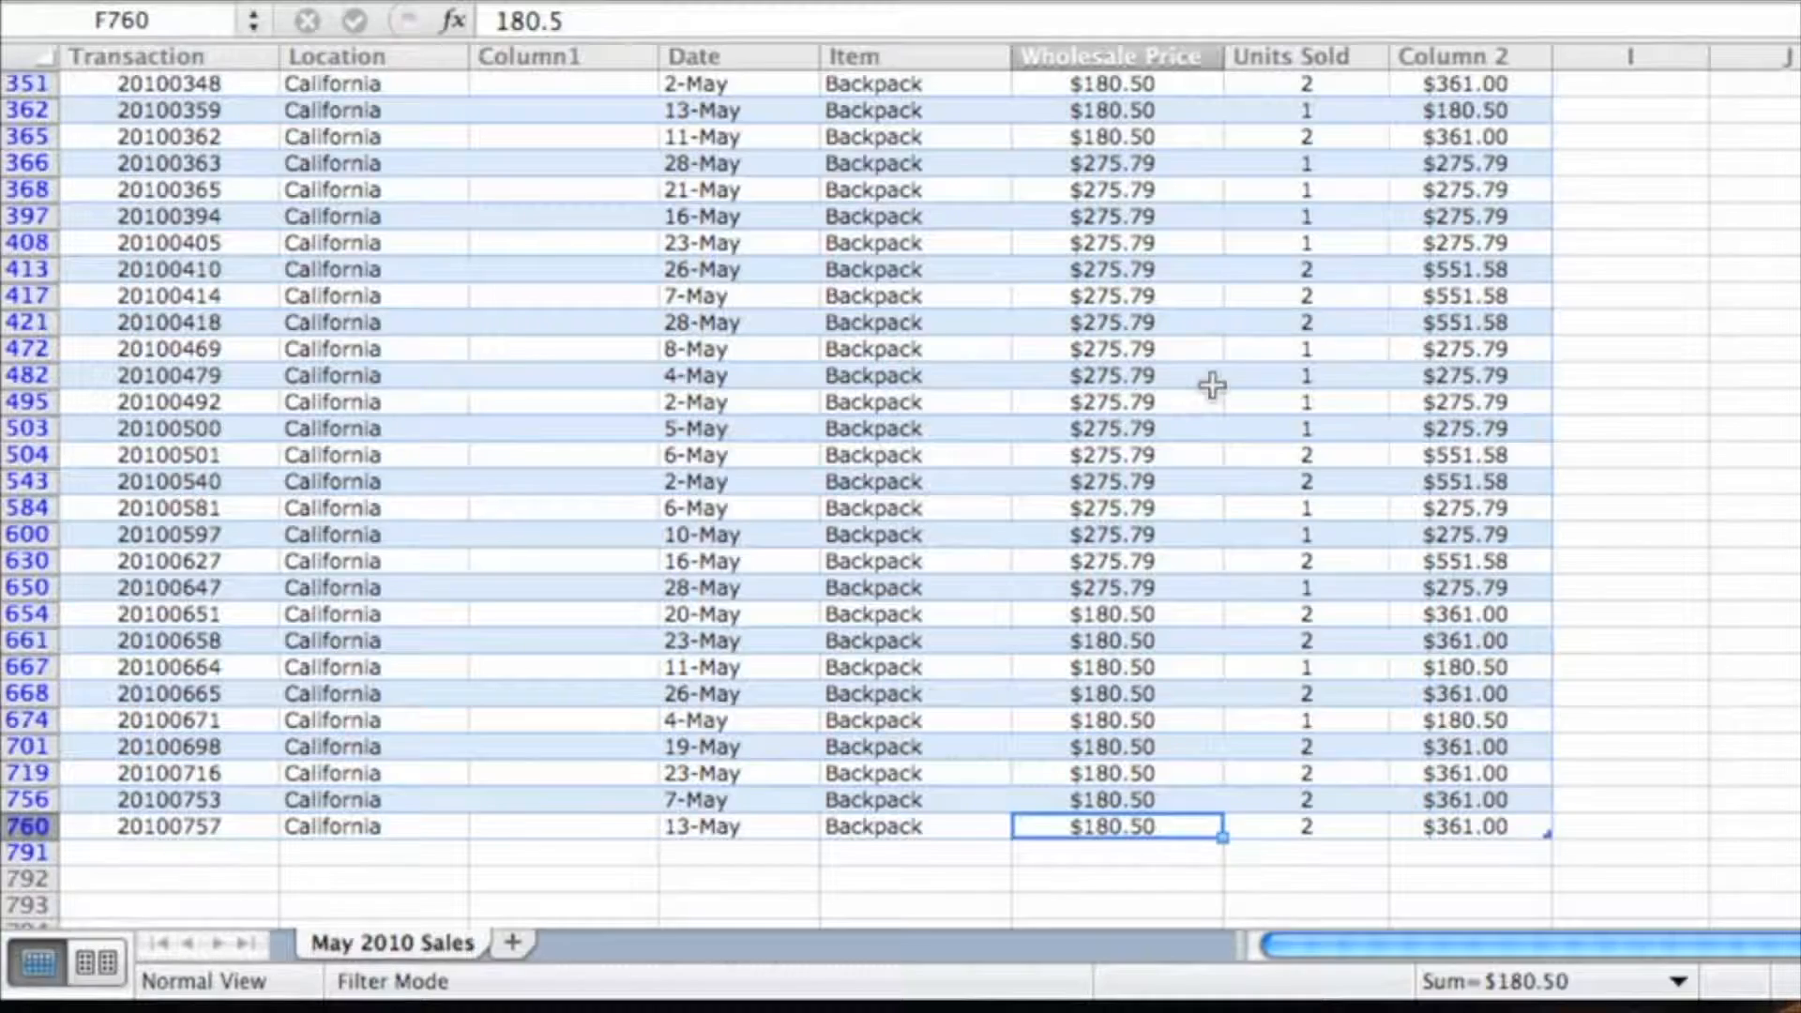
{"action": "scroll", "coordinate": [1257, 403], "scroll_direction": "up", "scroll_amount": 5}
{"action": "scroll", "coordinate": [1257, 409], "scroll_direction": "up", "scroll_amount": 4}
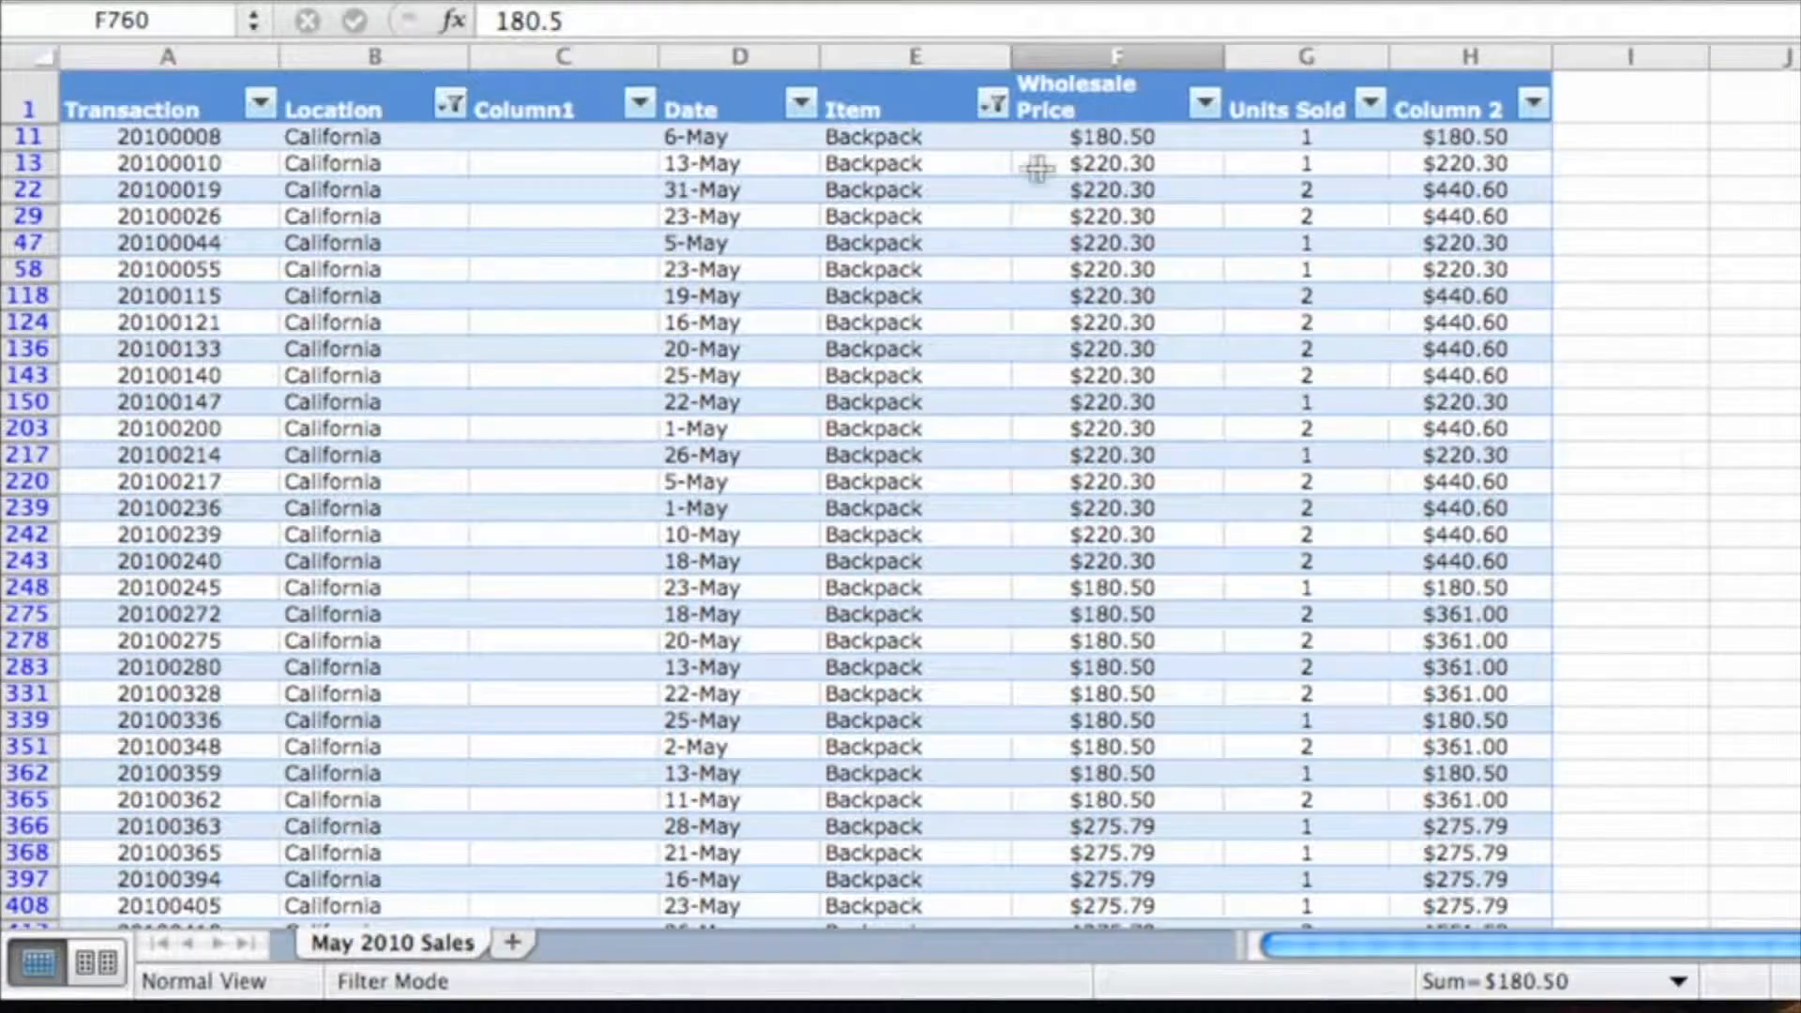
{"action": "left_click", "coordinate": [949, 154]}
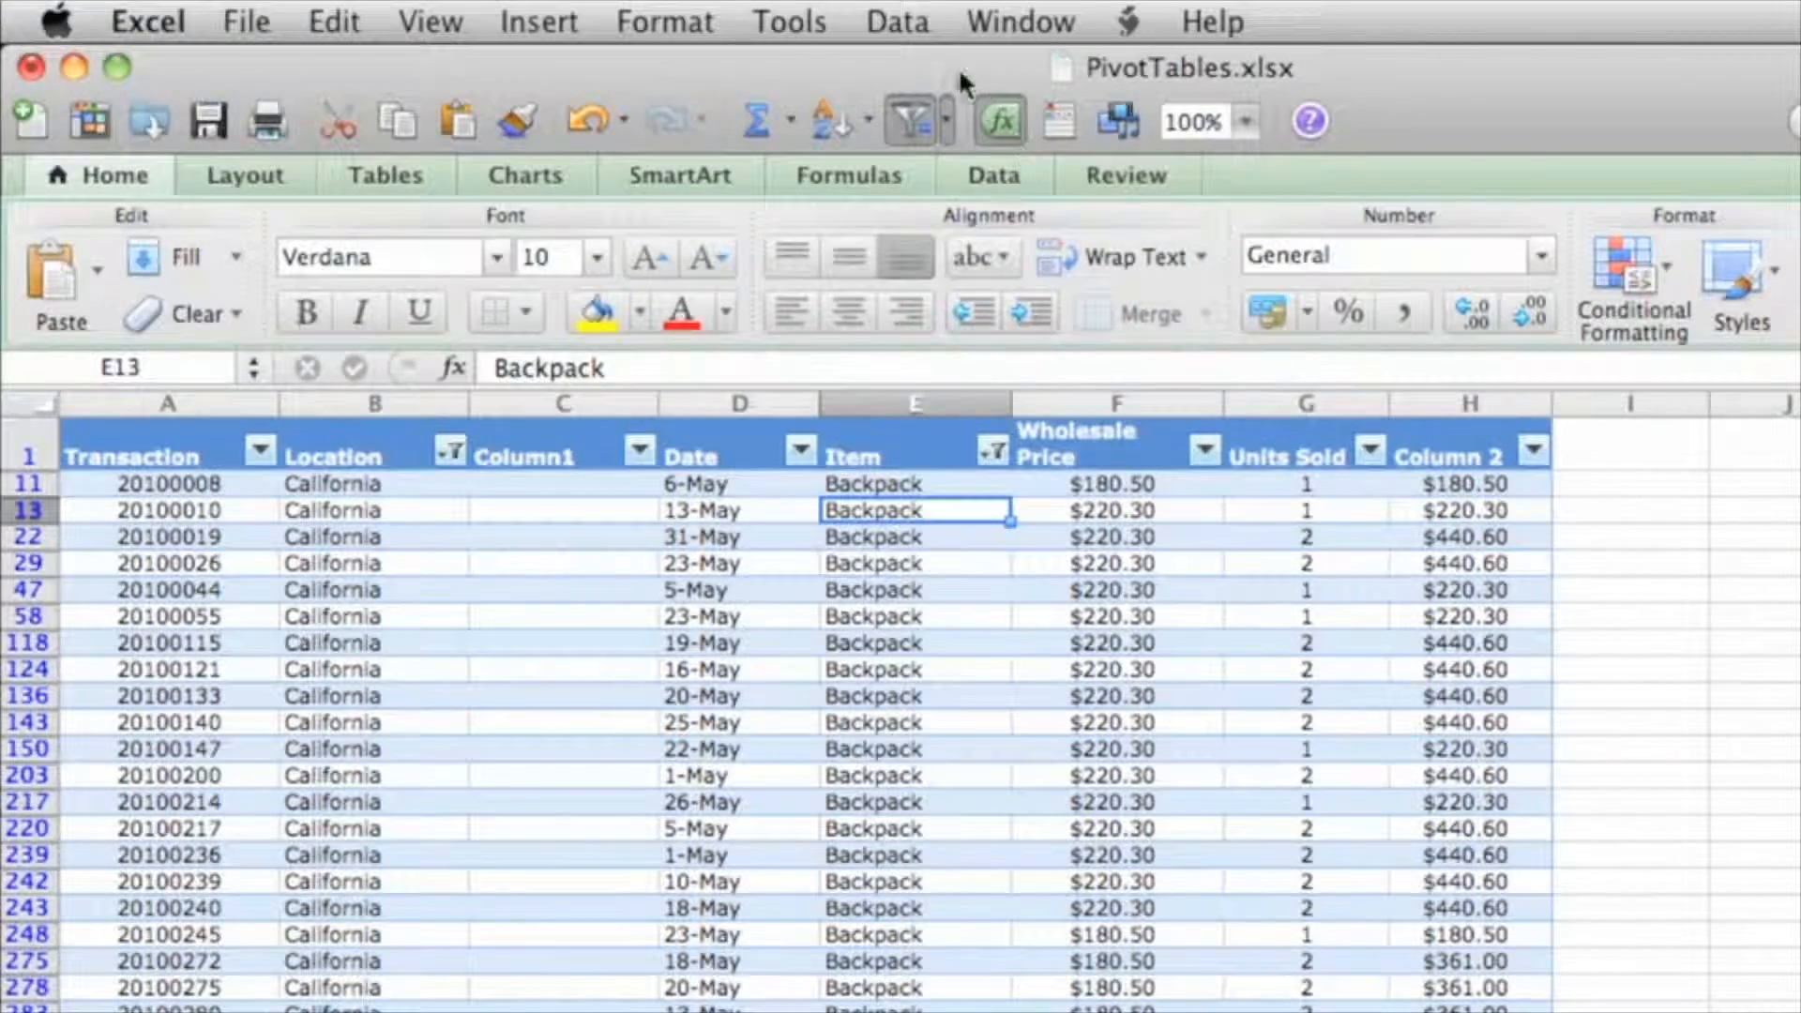
Clear all filters from the sales table using the Data menu
{"action": "left_click", "coordinate": [902, 27]}
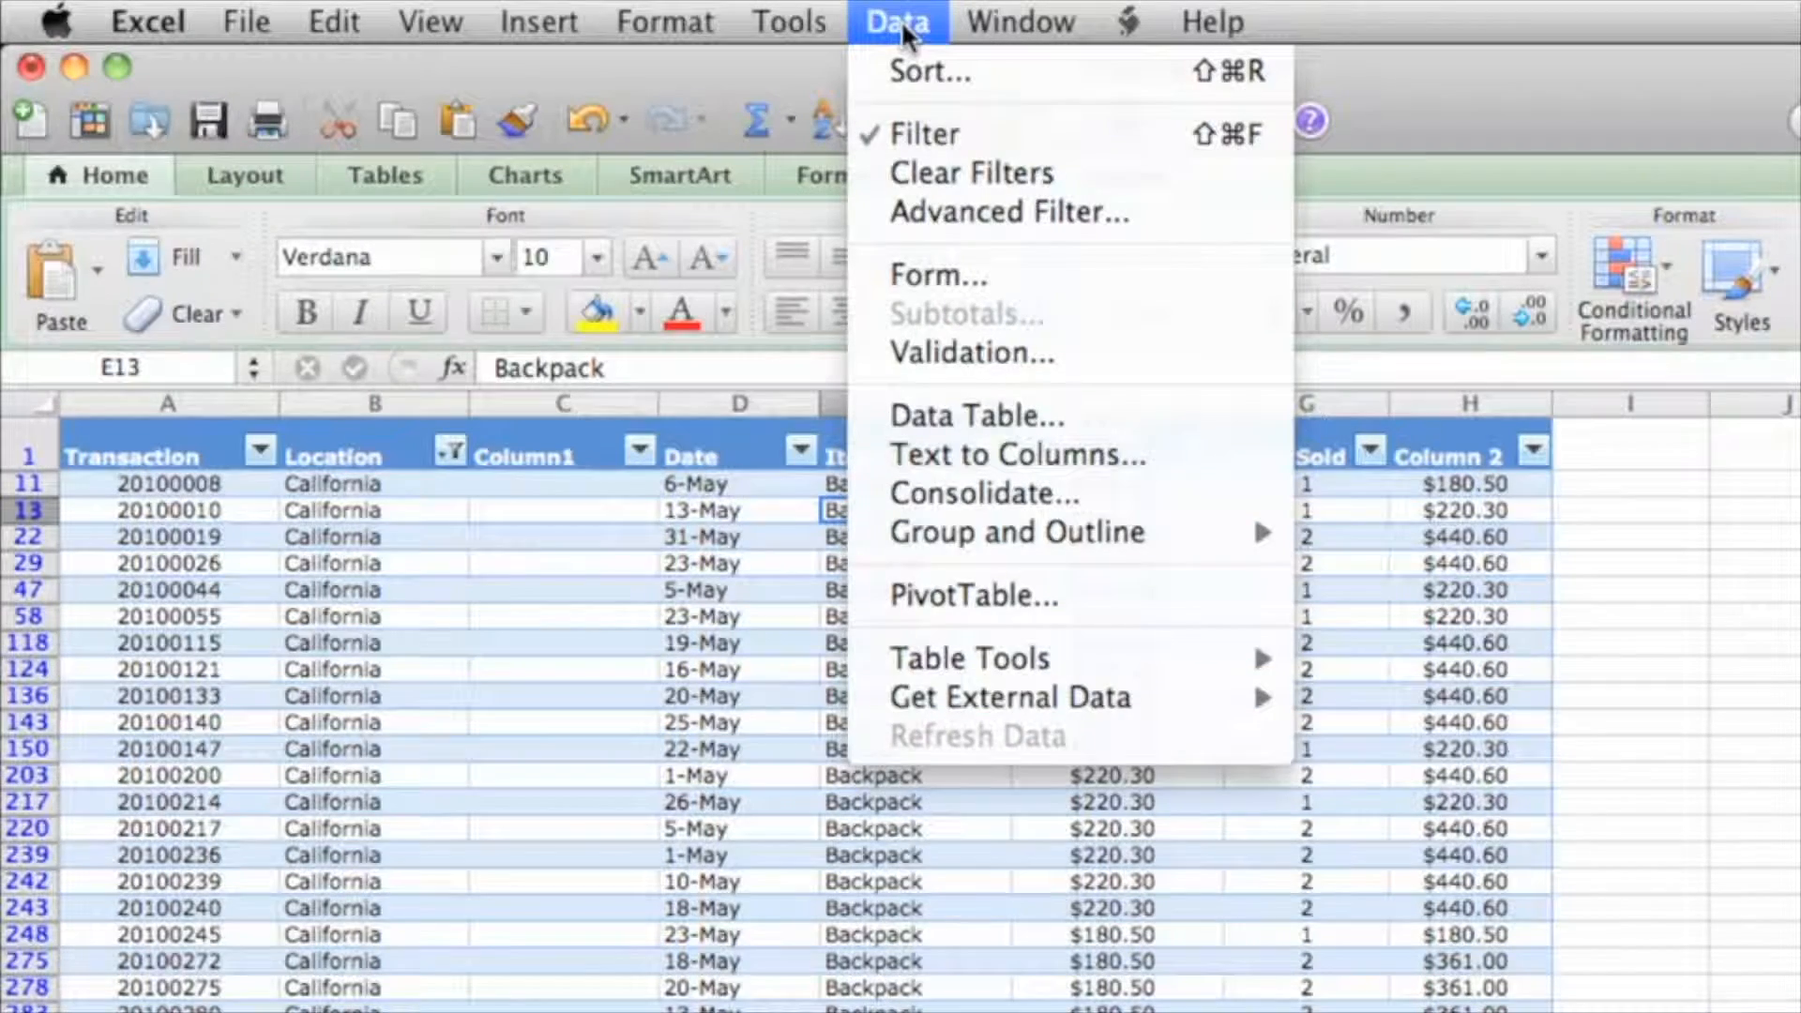
{"action": "left_click", "coordinate": [1111, 170]}
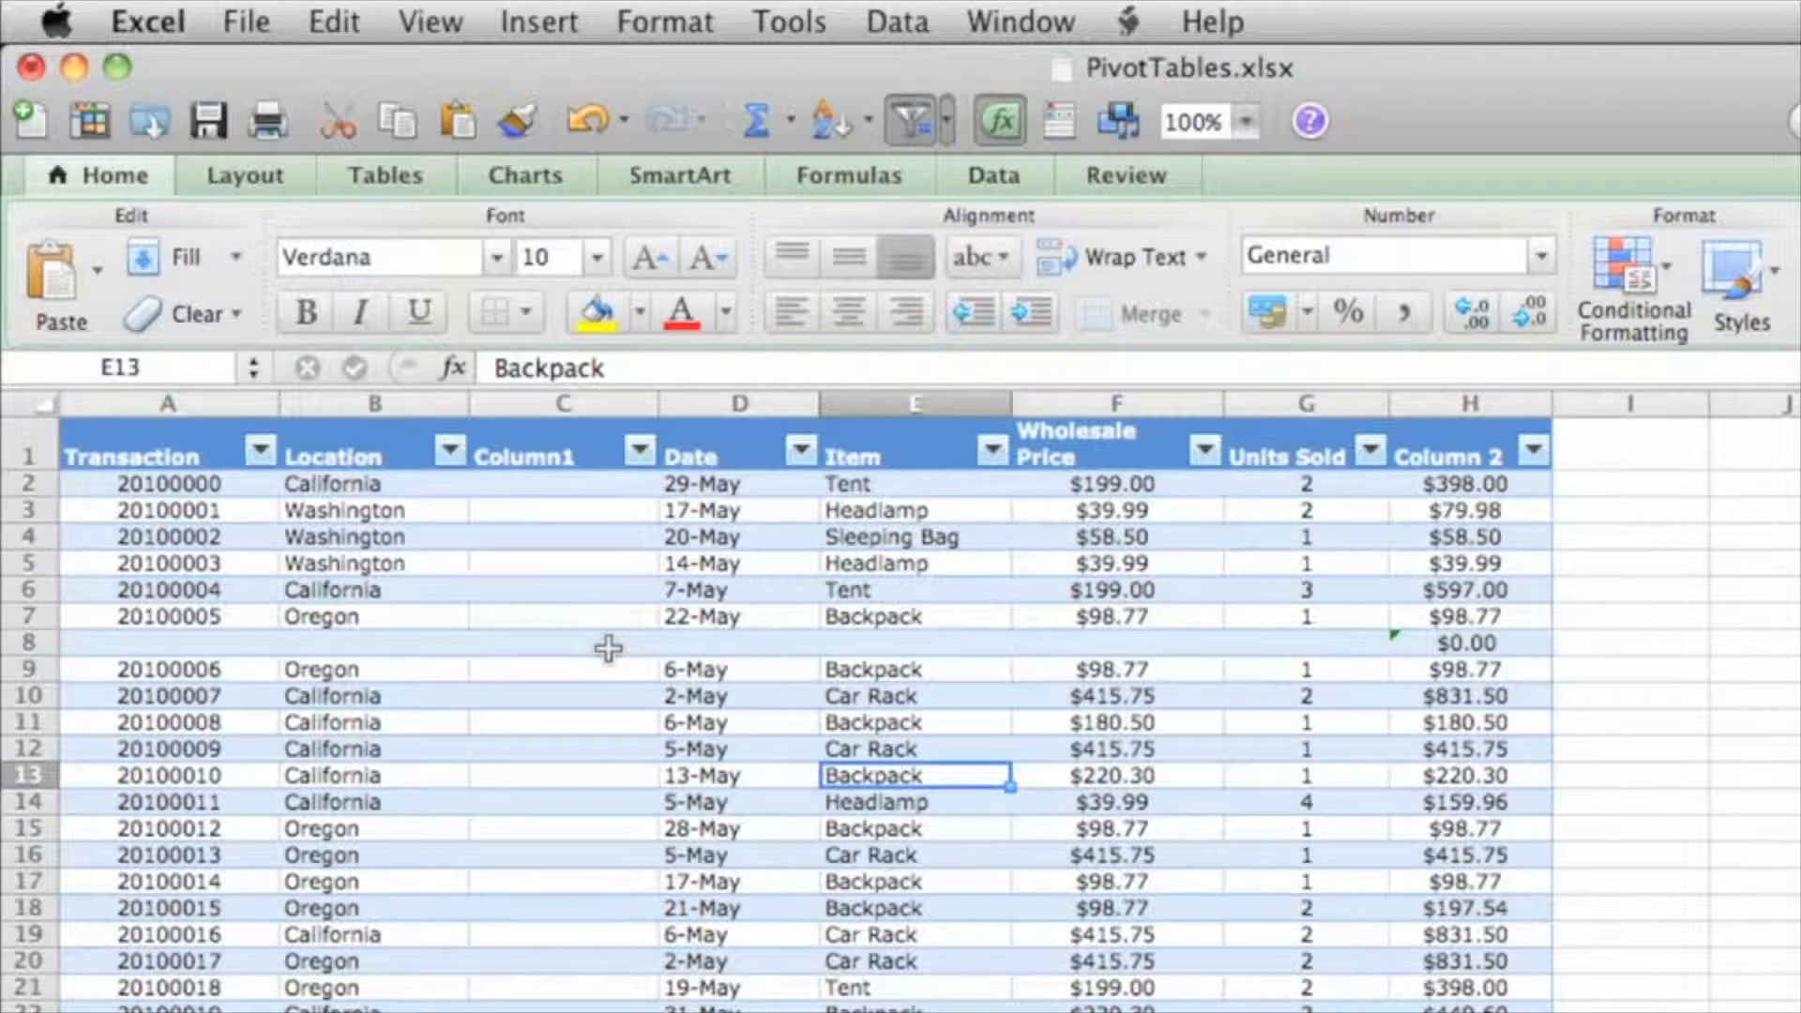
{"action": "left_click", "coordinate": [608, 647]}
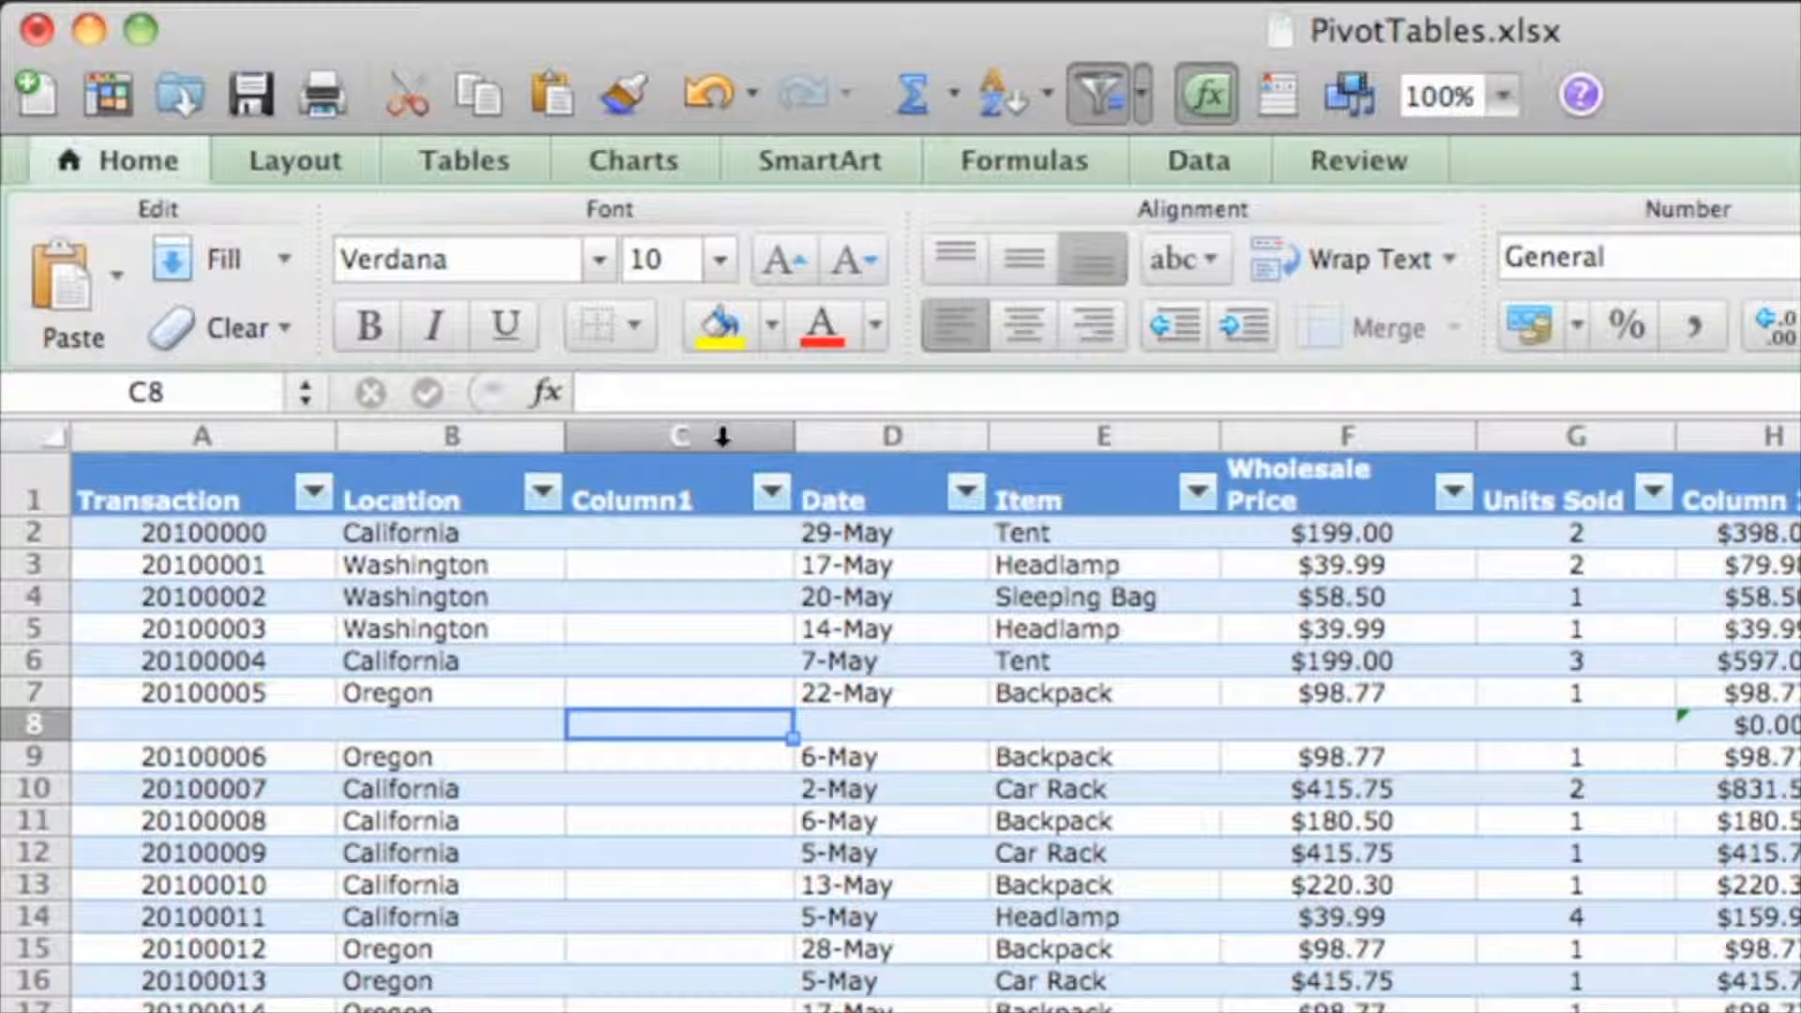
Delete the empty column C (Column1) and the blank row 8
{"action": "right_click", "coordinate": [720, 436]}
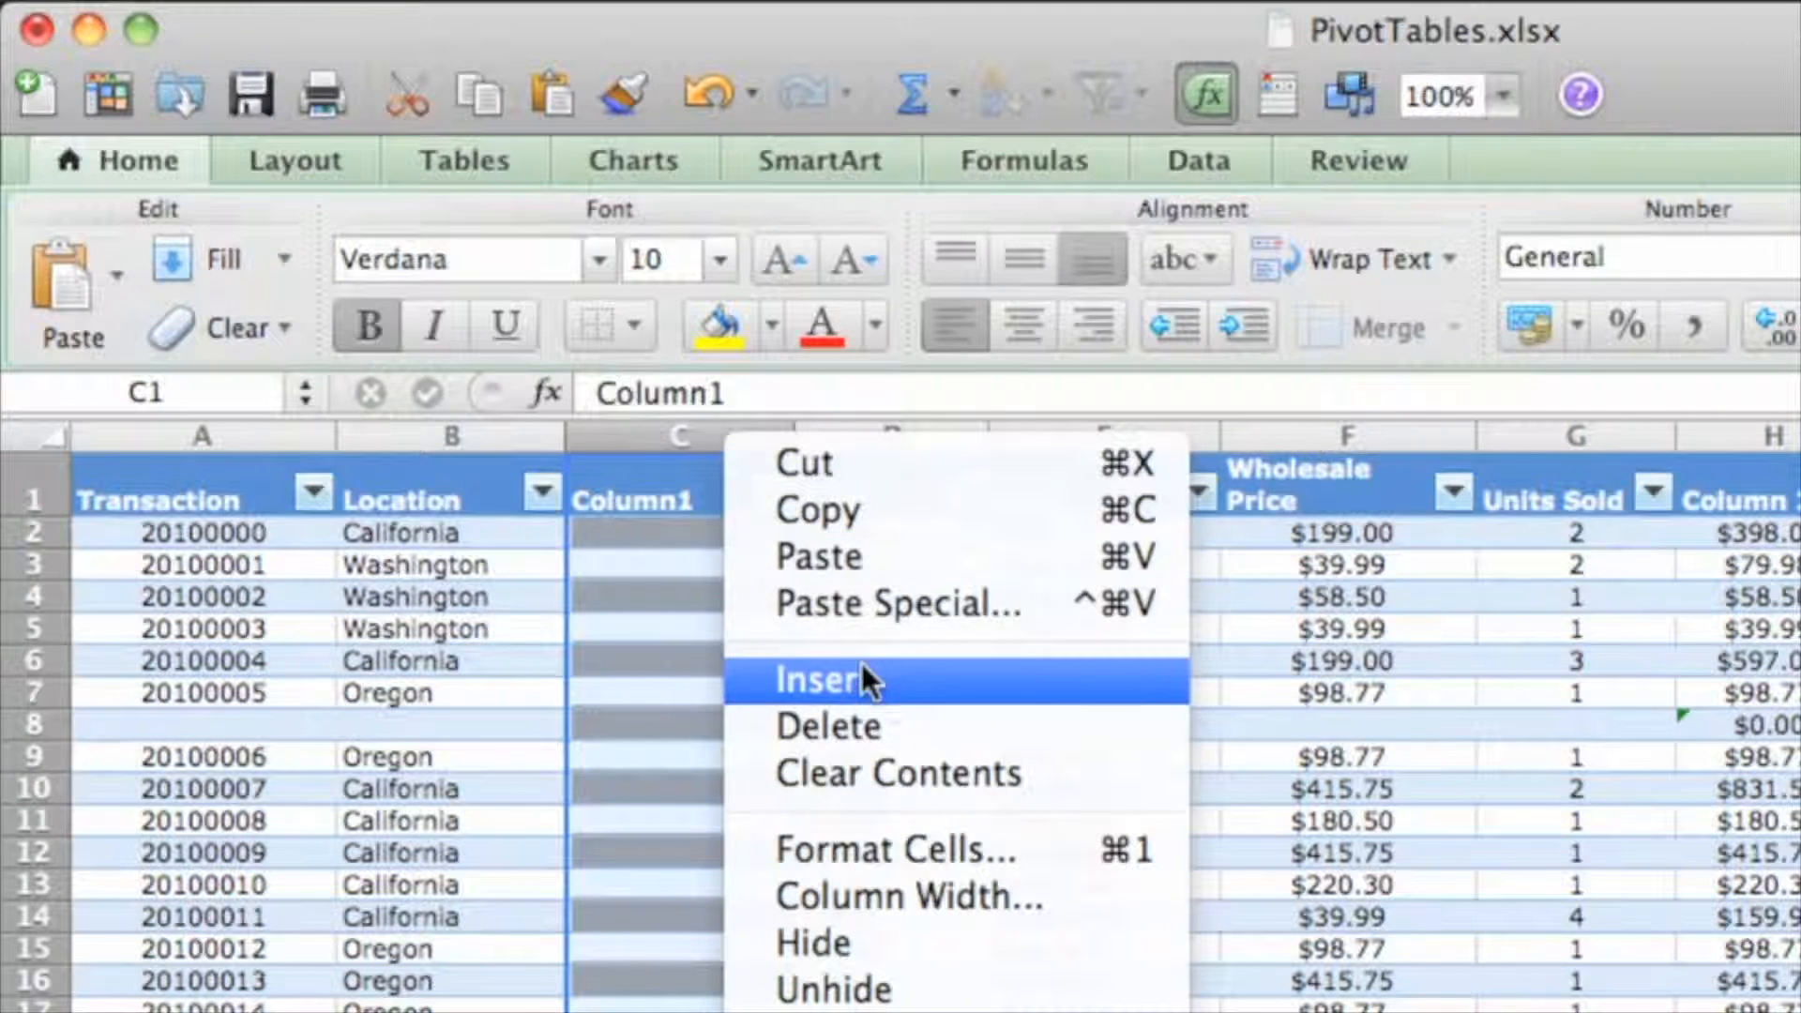
{"action": "left_click", "coordinate": [933, 713]}
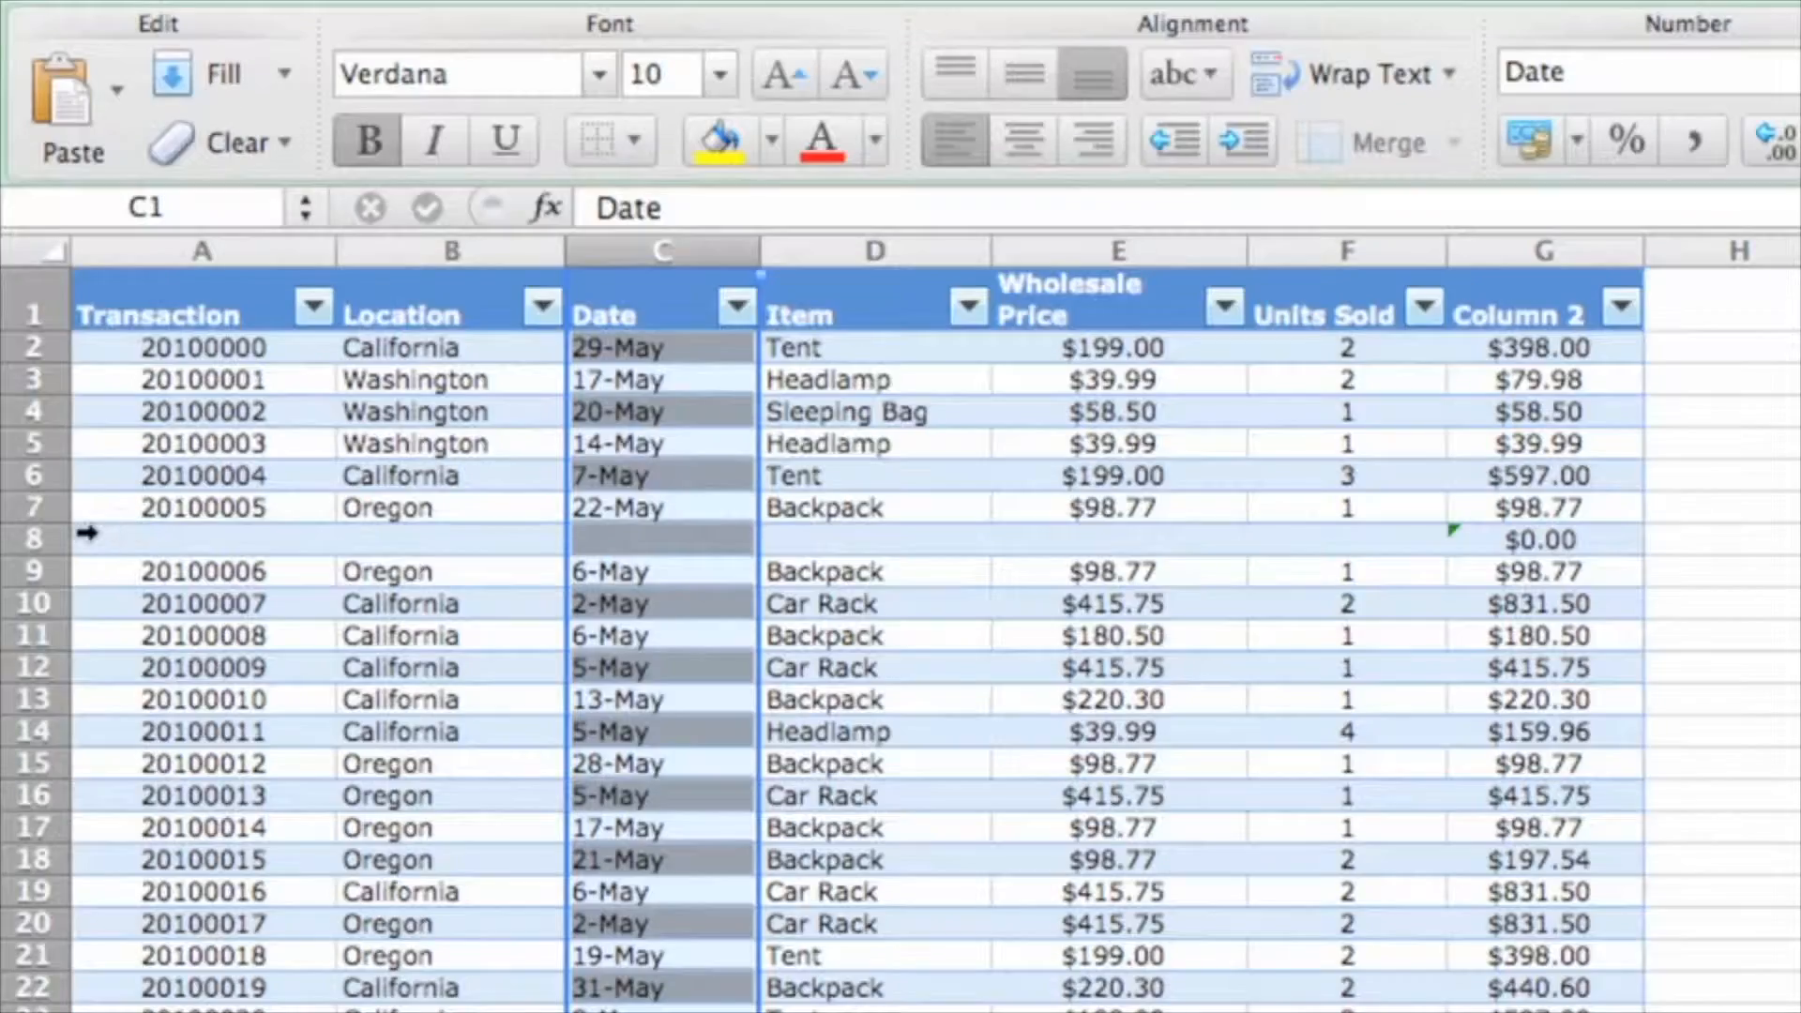
{"action": "right_click", "coordinate": [48, 537]}
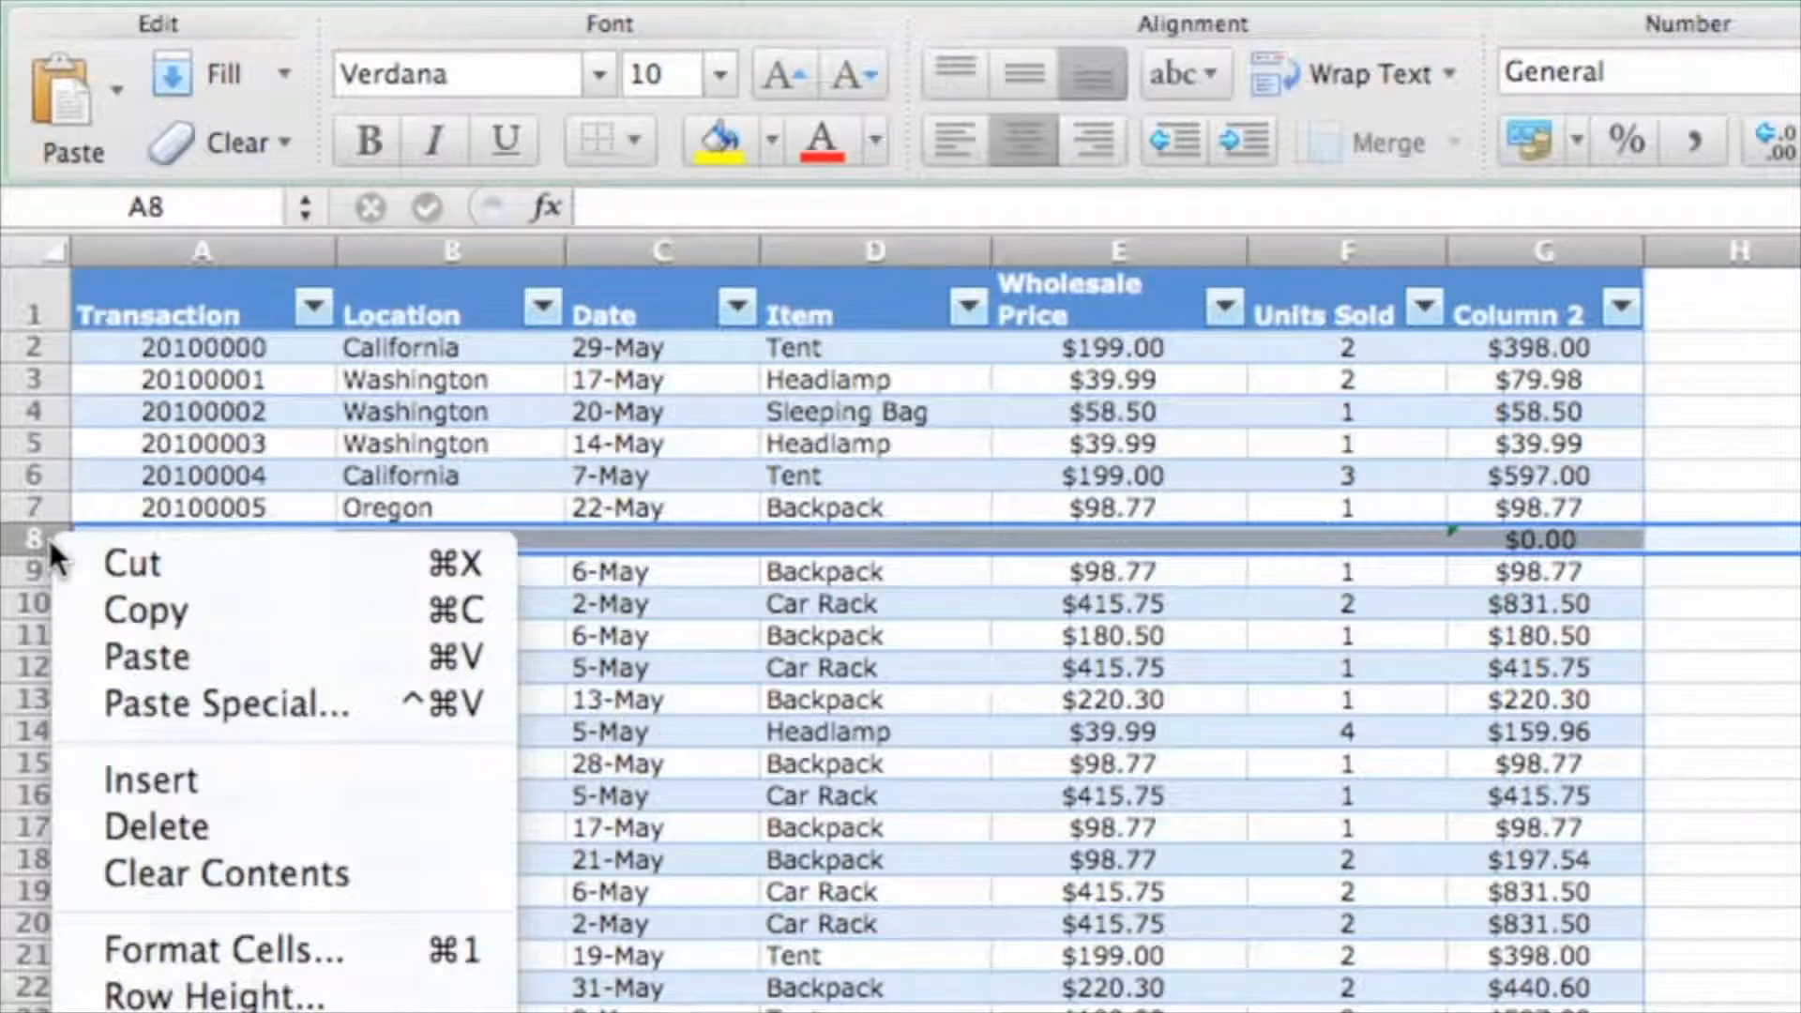
{"action": "left_click", "coordinate": [318, 809]}
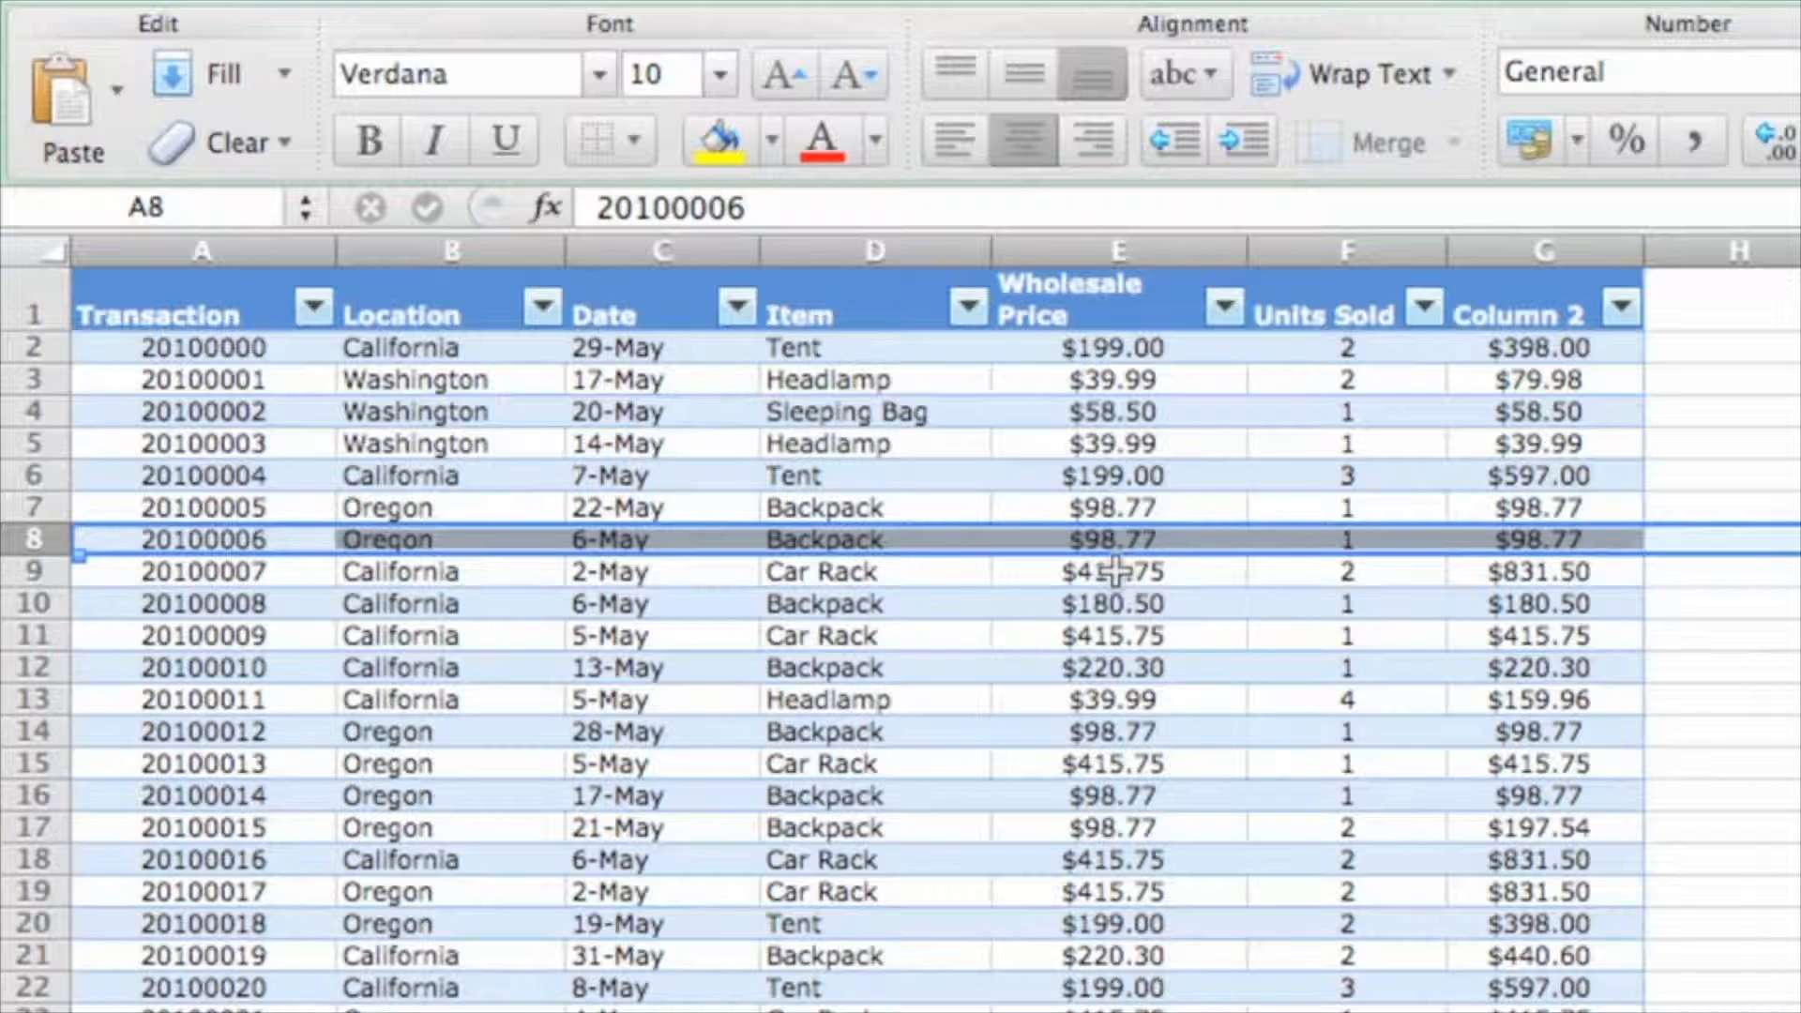
Rename the Column 2 header in G1 to 'Total Sales'
{"action": "left_click", "coordinate": [1524, 310]}
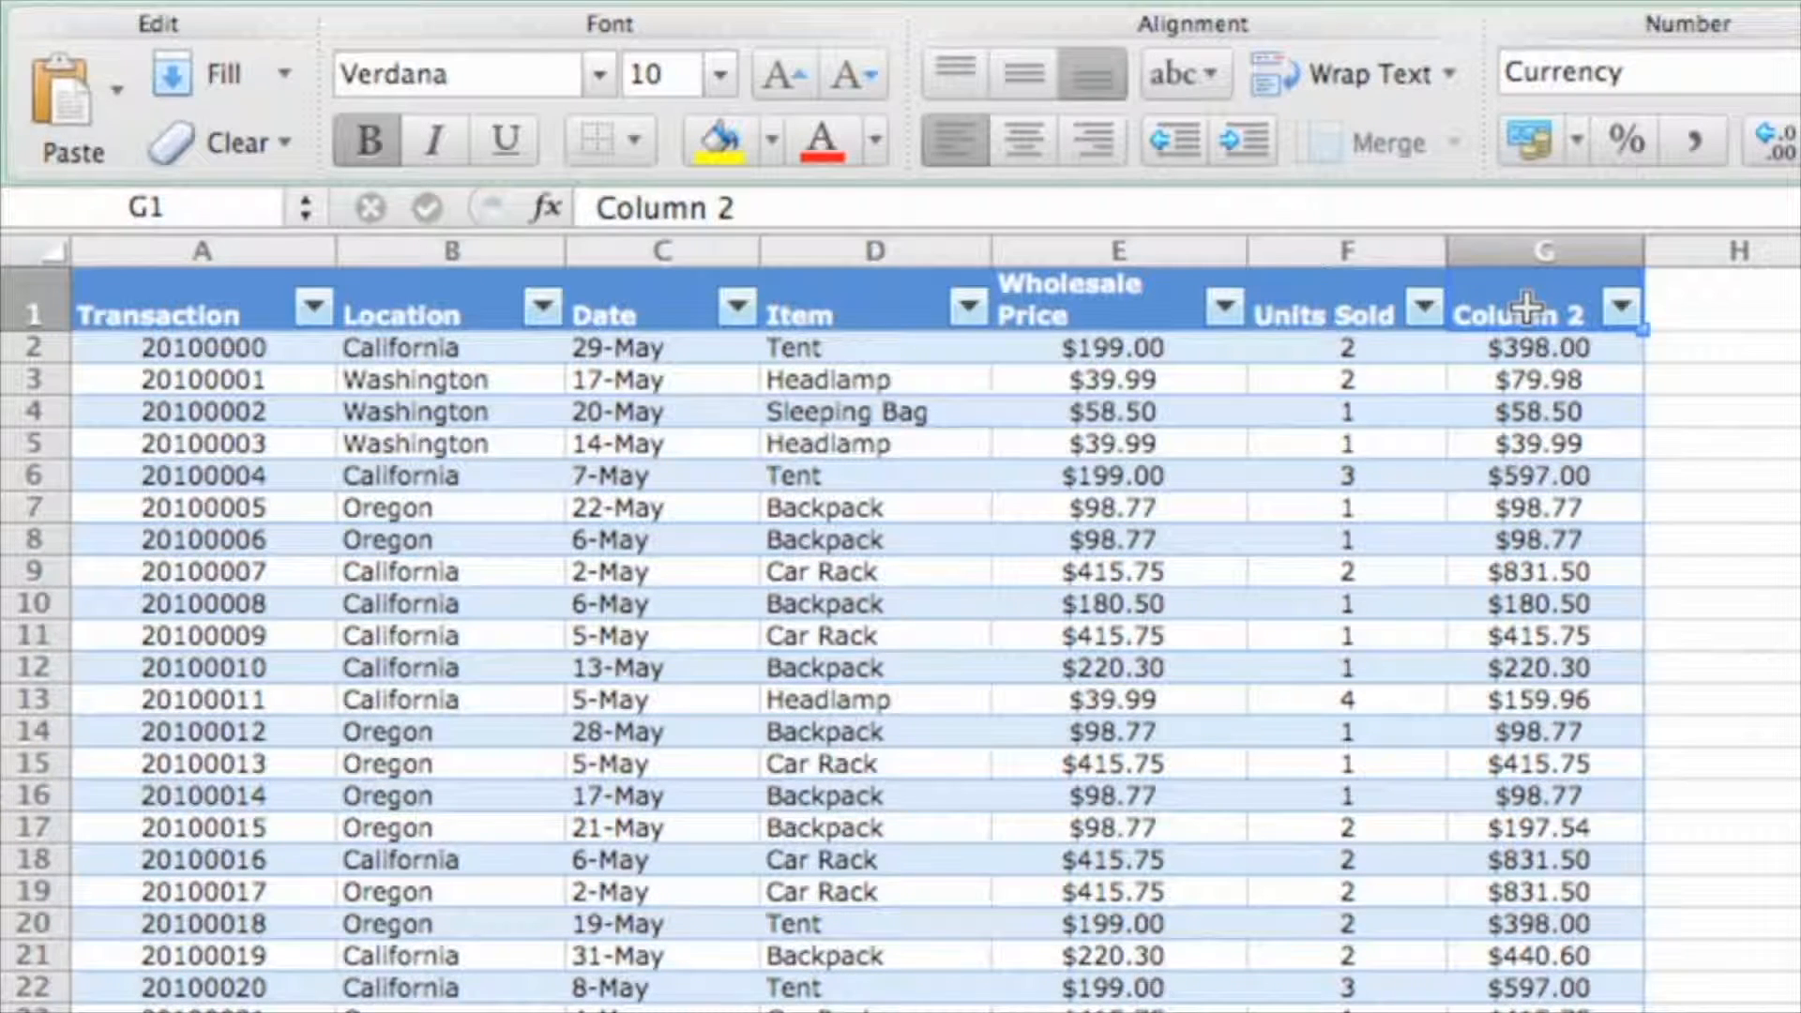
{"action": "type", "text": "Total Sales"}
{"action": "key", "text": "Return"}
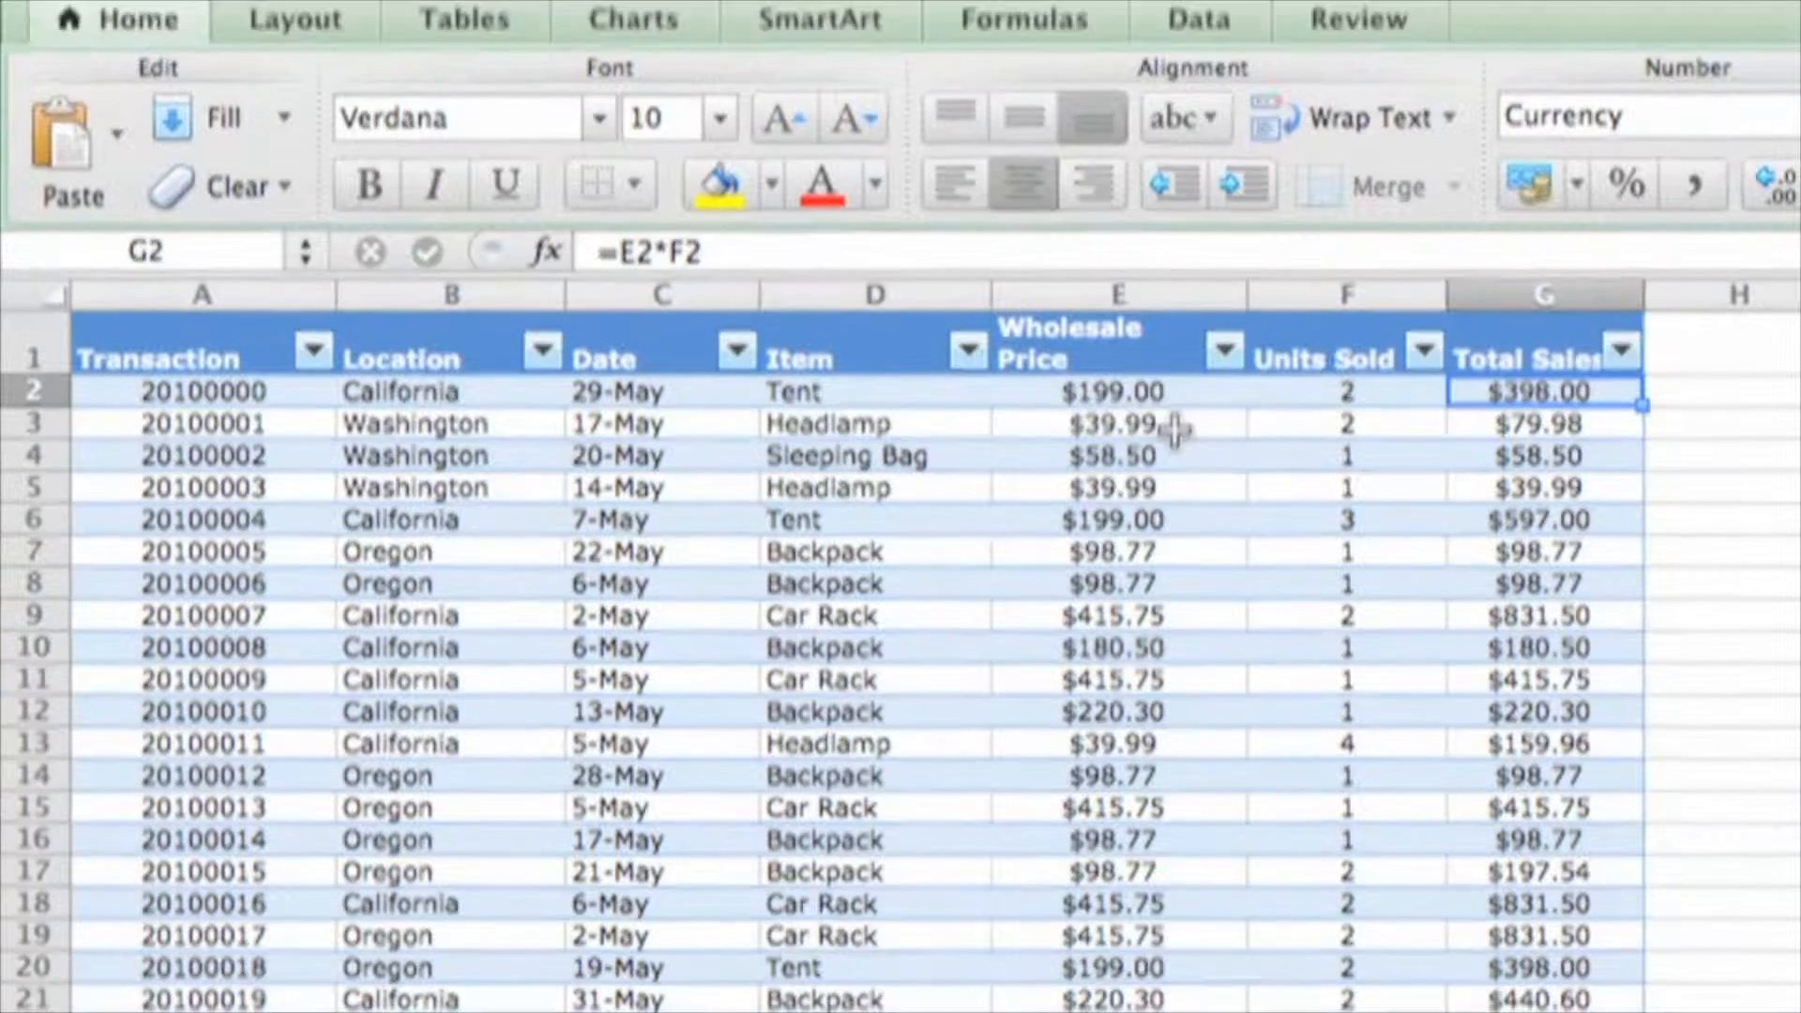
{"action": "left_click", "coordinate": [1173, 380]}
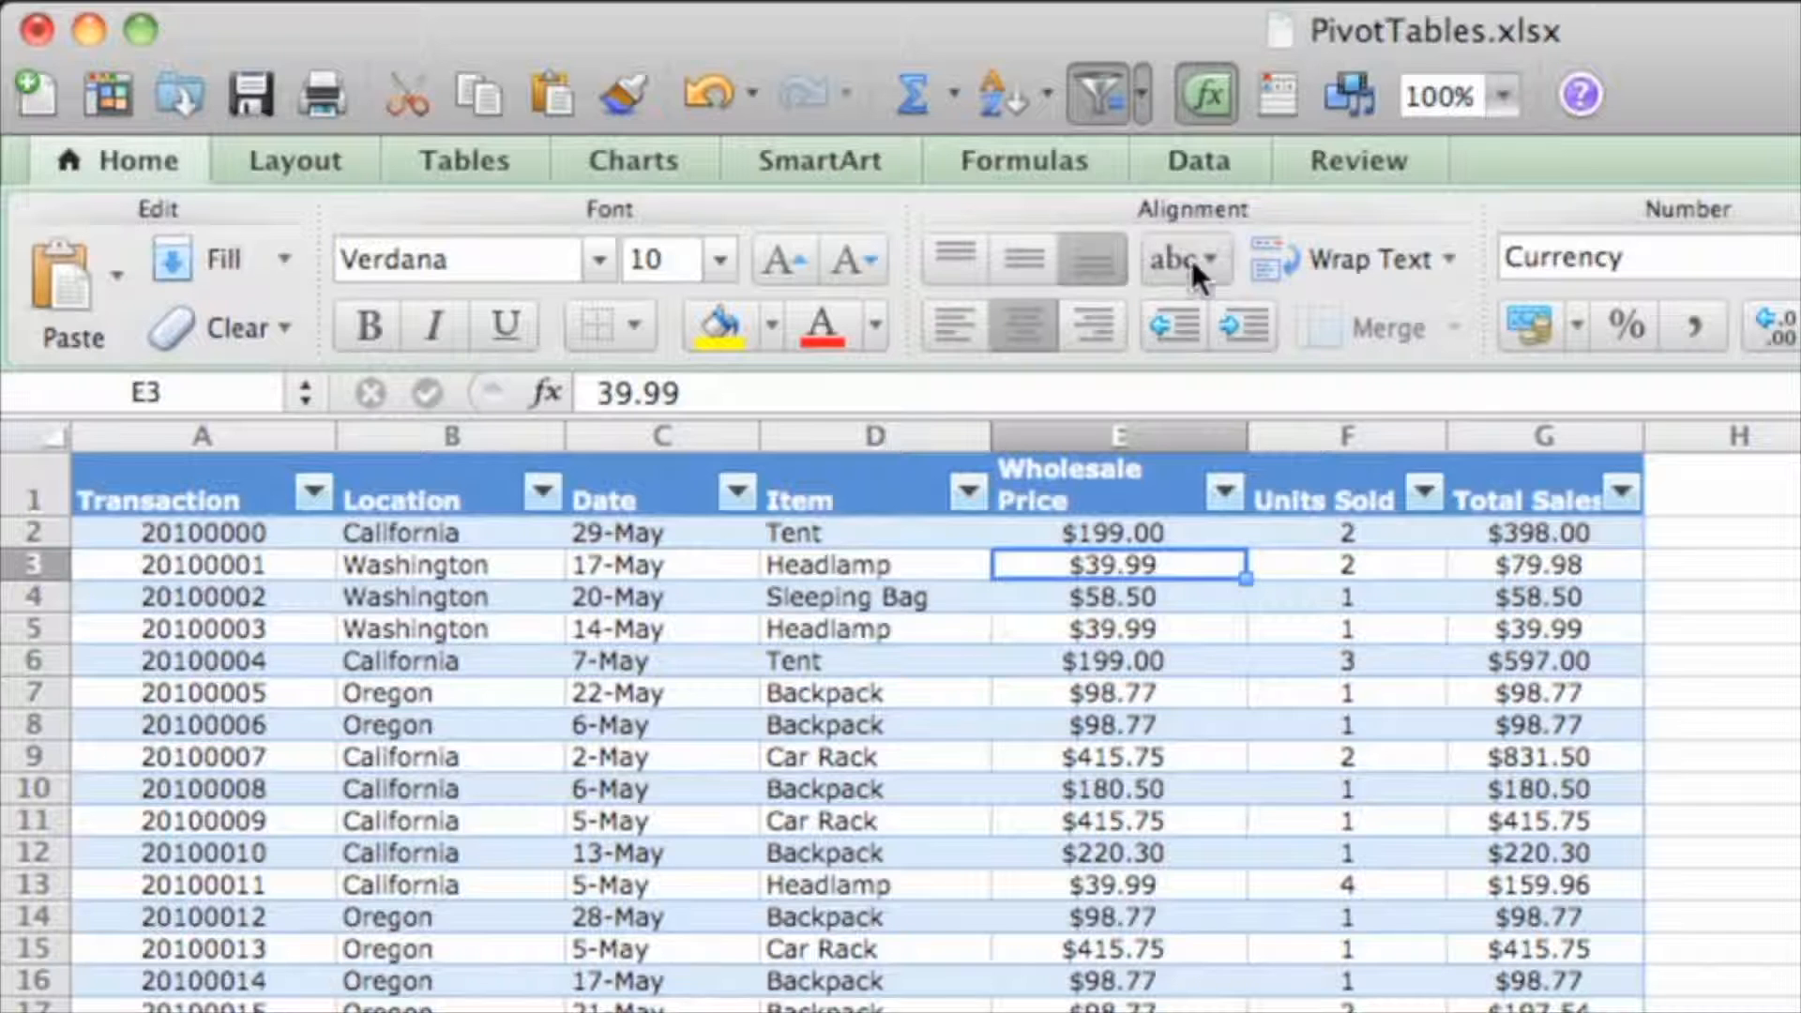
Create an automatic PivotTable summing Wholesale Price by Location and Item
{"action": "left_click", "coordinate": [1220, 161]}
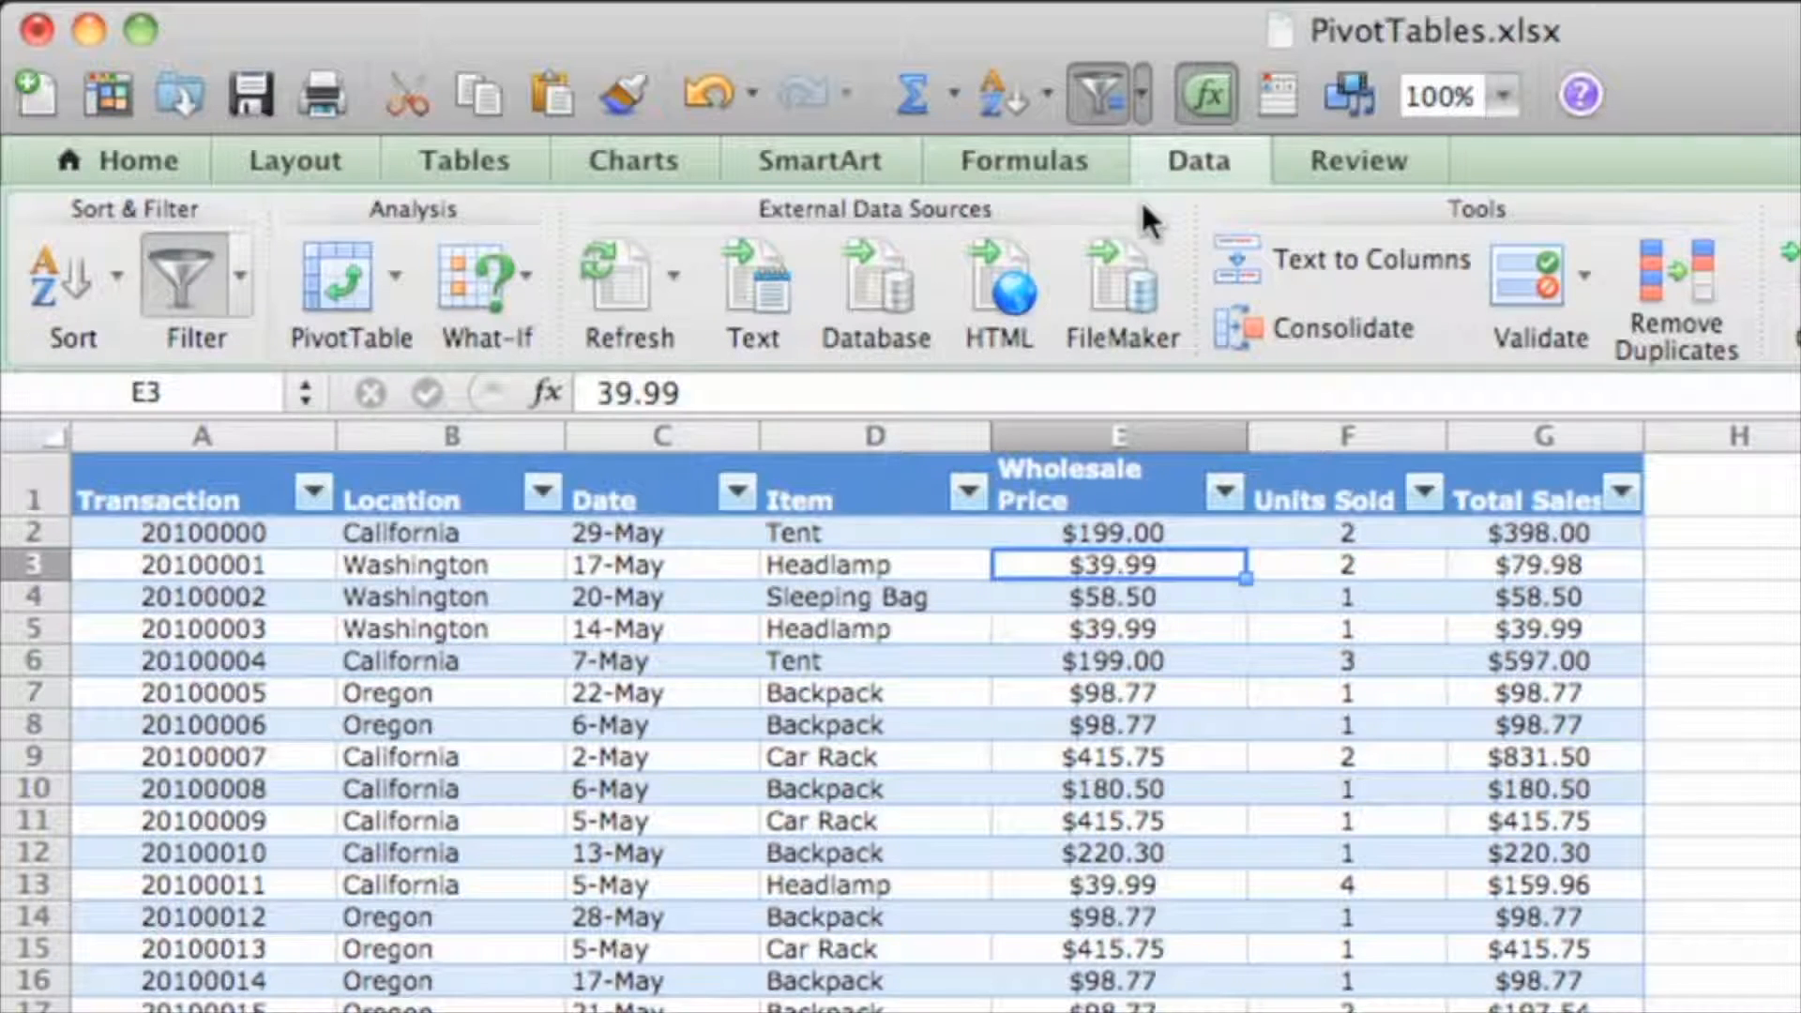
{"action": "left_click", "coordinate": [400, 290]}
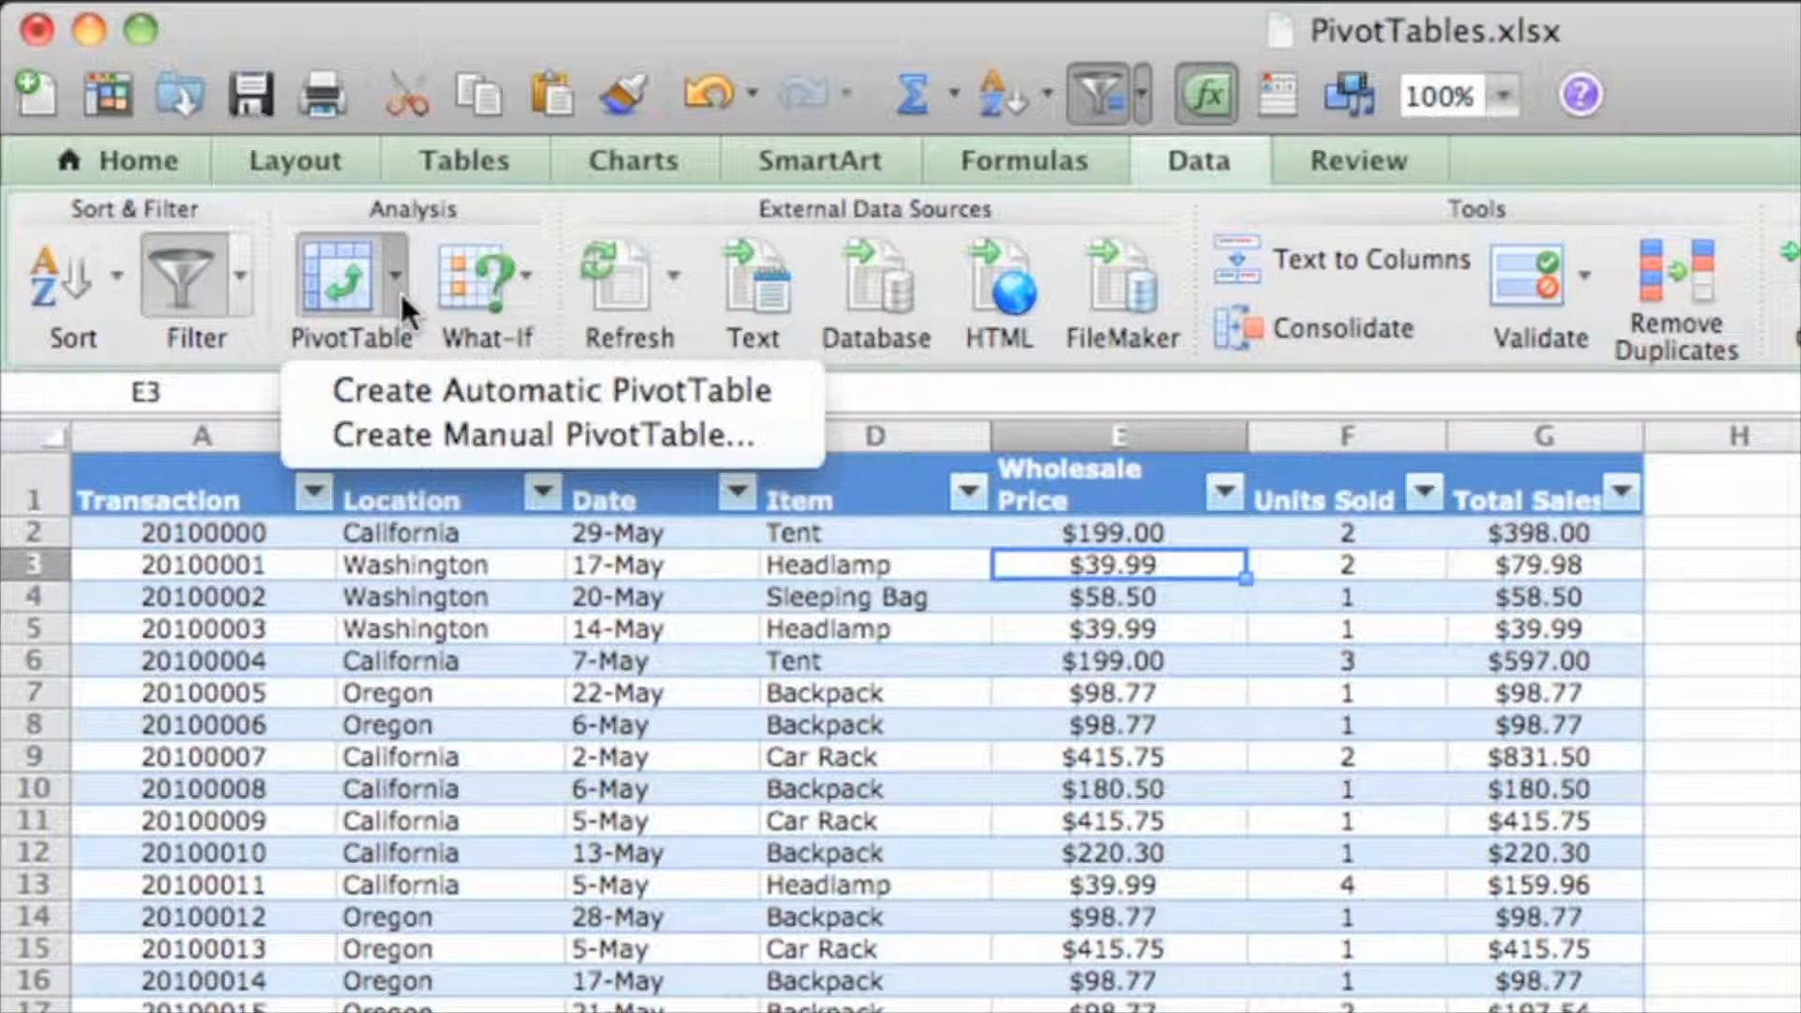
{"action": "left_click", "coordinate": [302, 387]}
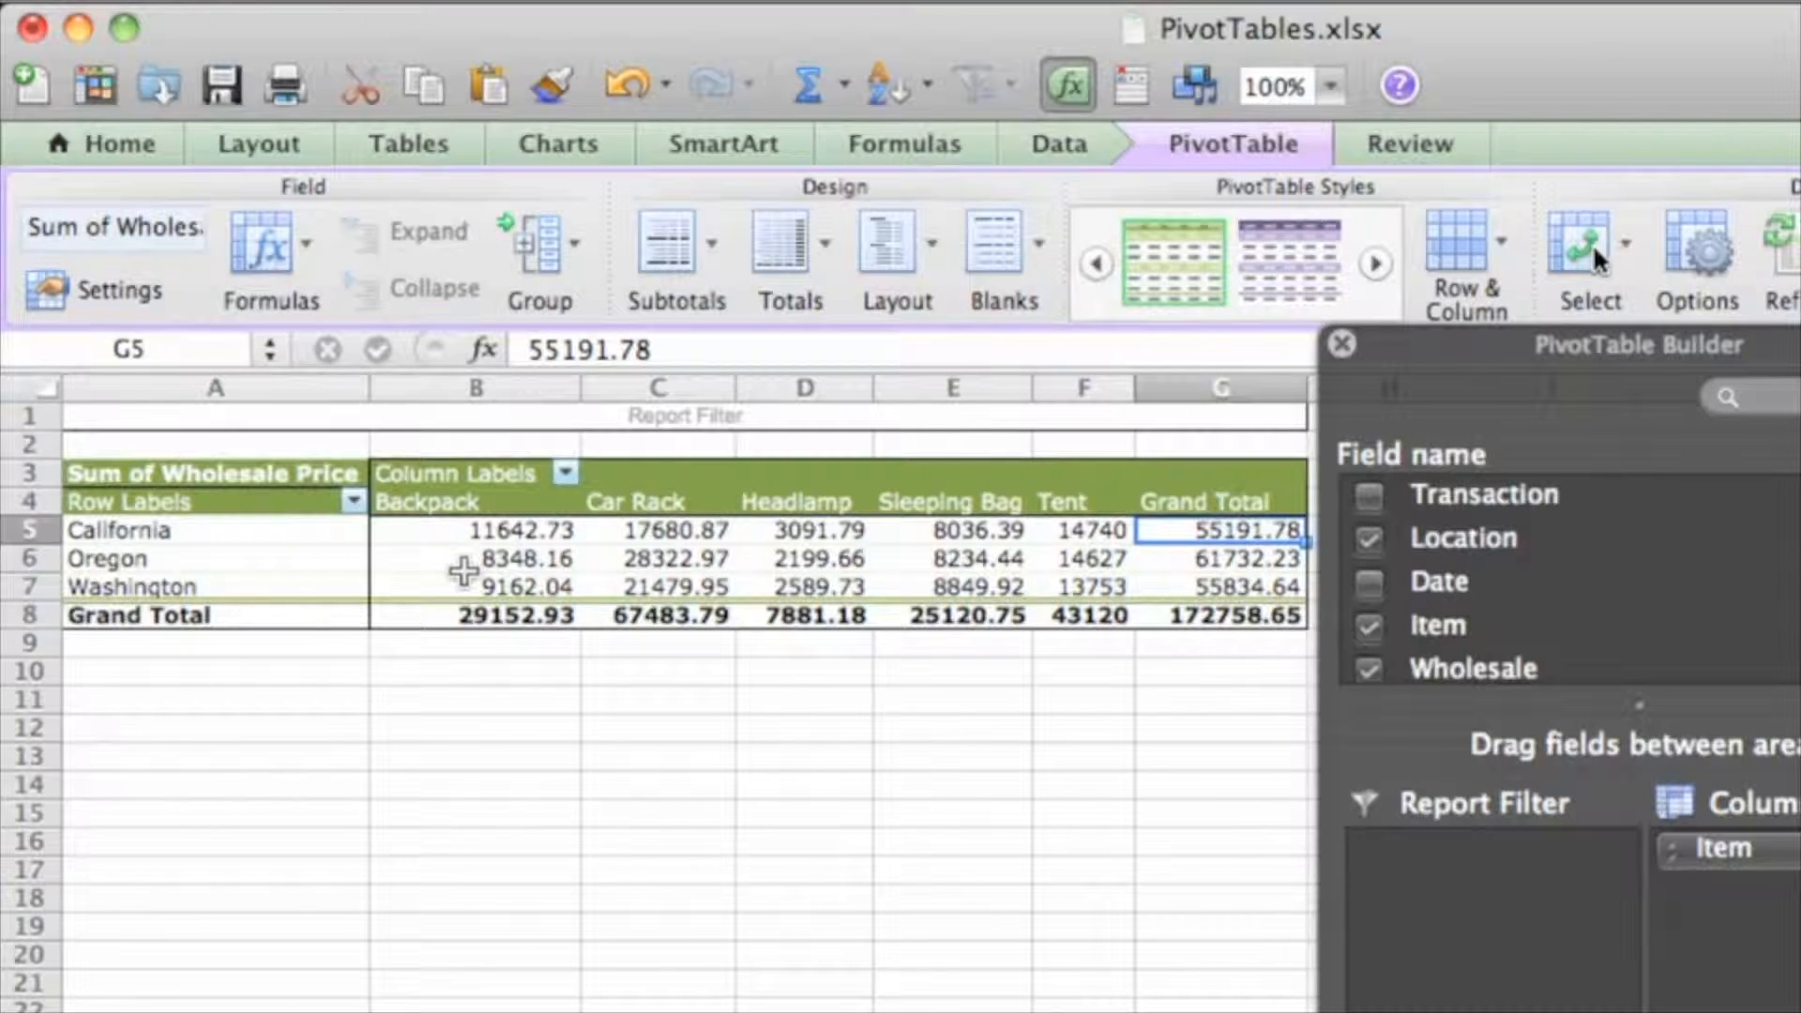
Check a few Backpack totals, then hide the PivotTable Builder panel
{"action": "left_click", "coordinate": [464, 559]}
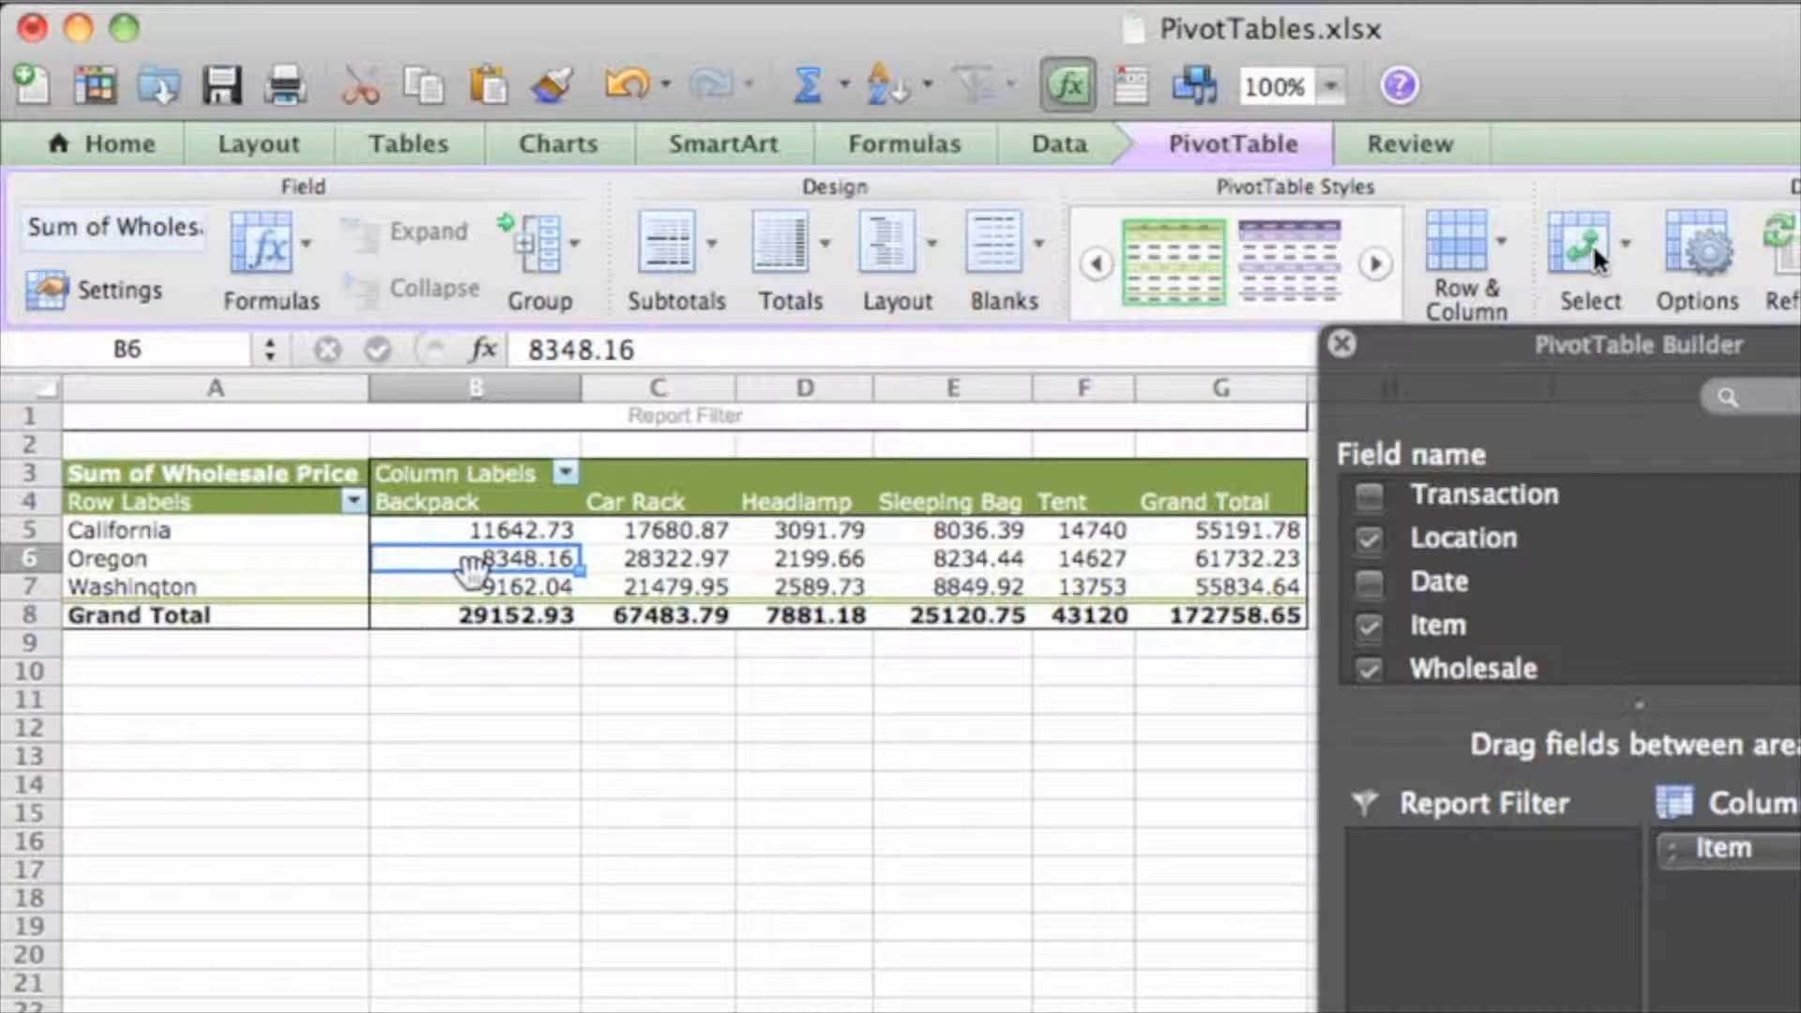
{"action": "left_click", "coordinate": [471, 581]}
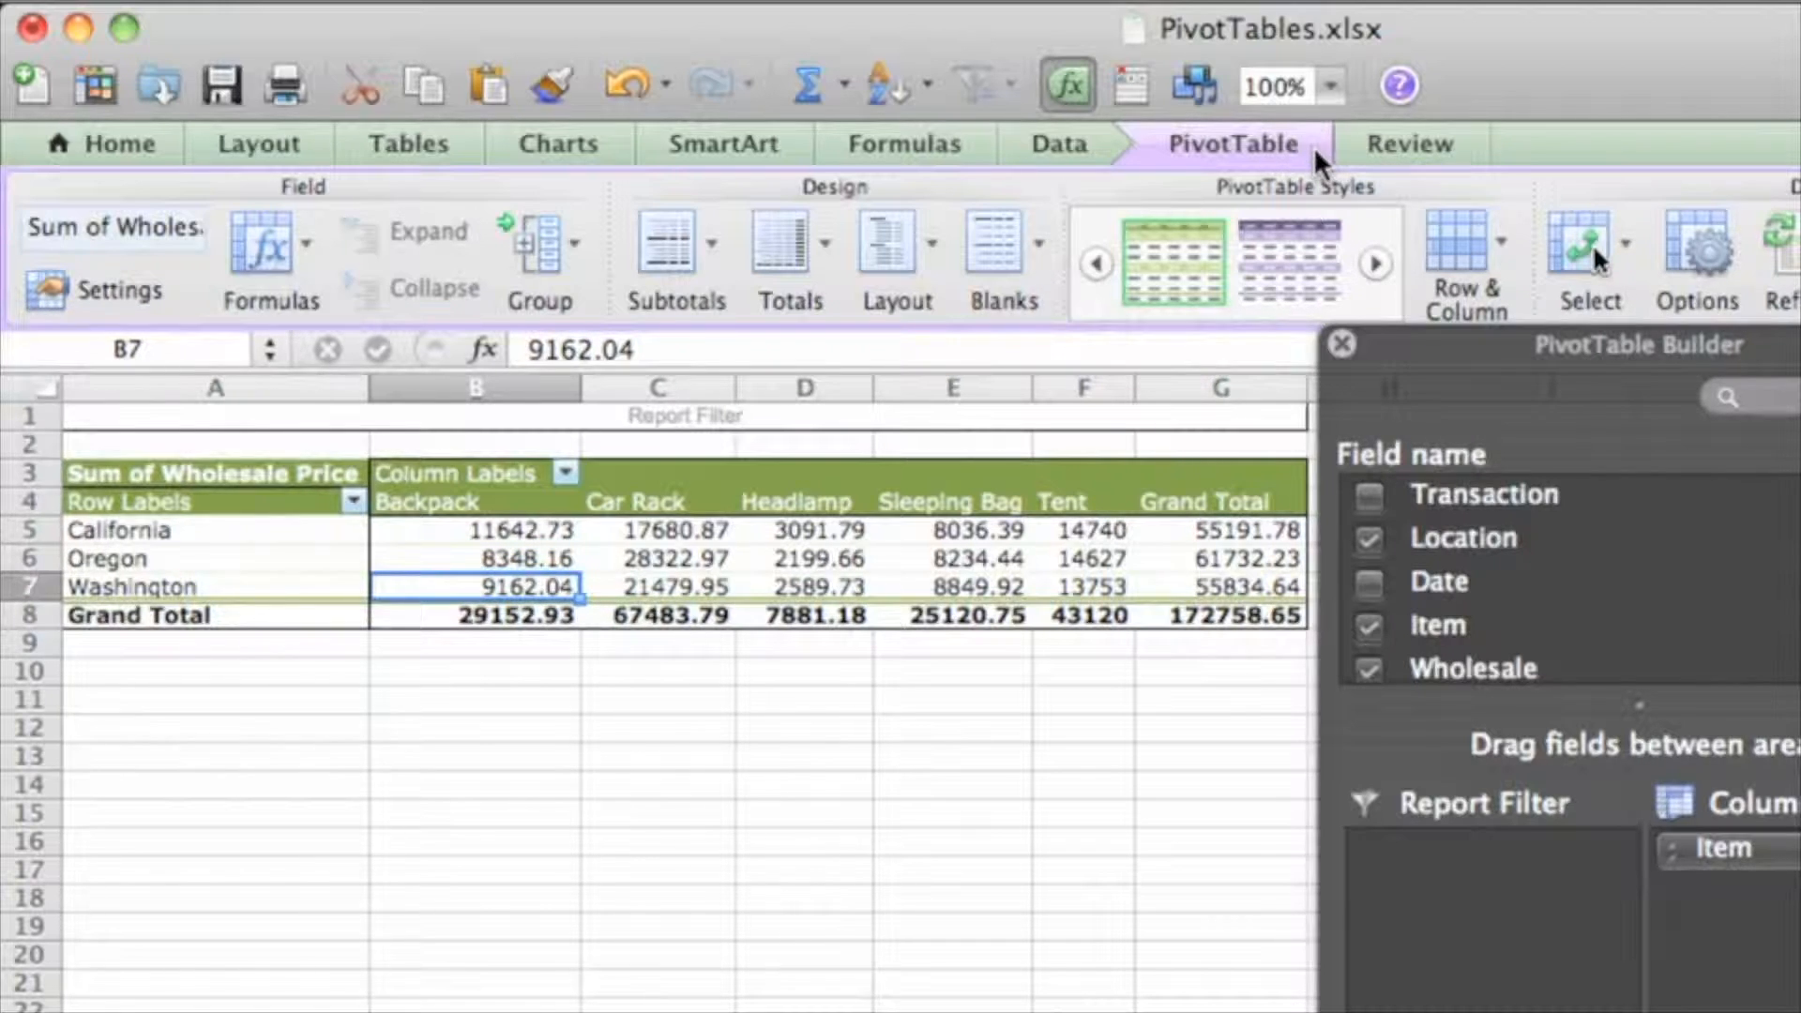
{"action": "left_click", "coordinate": [1234, 445]}
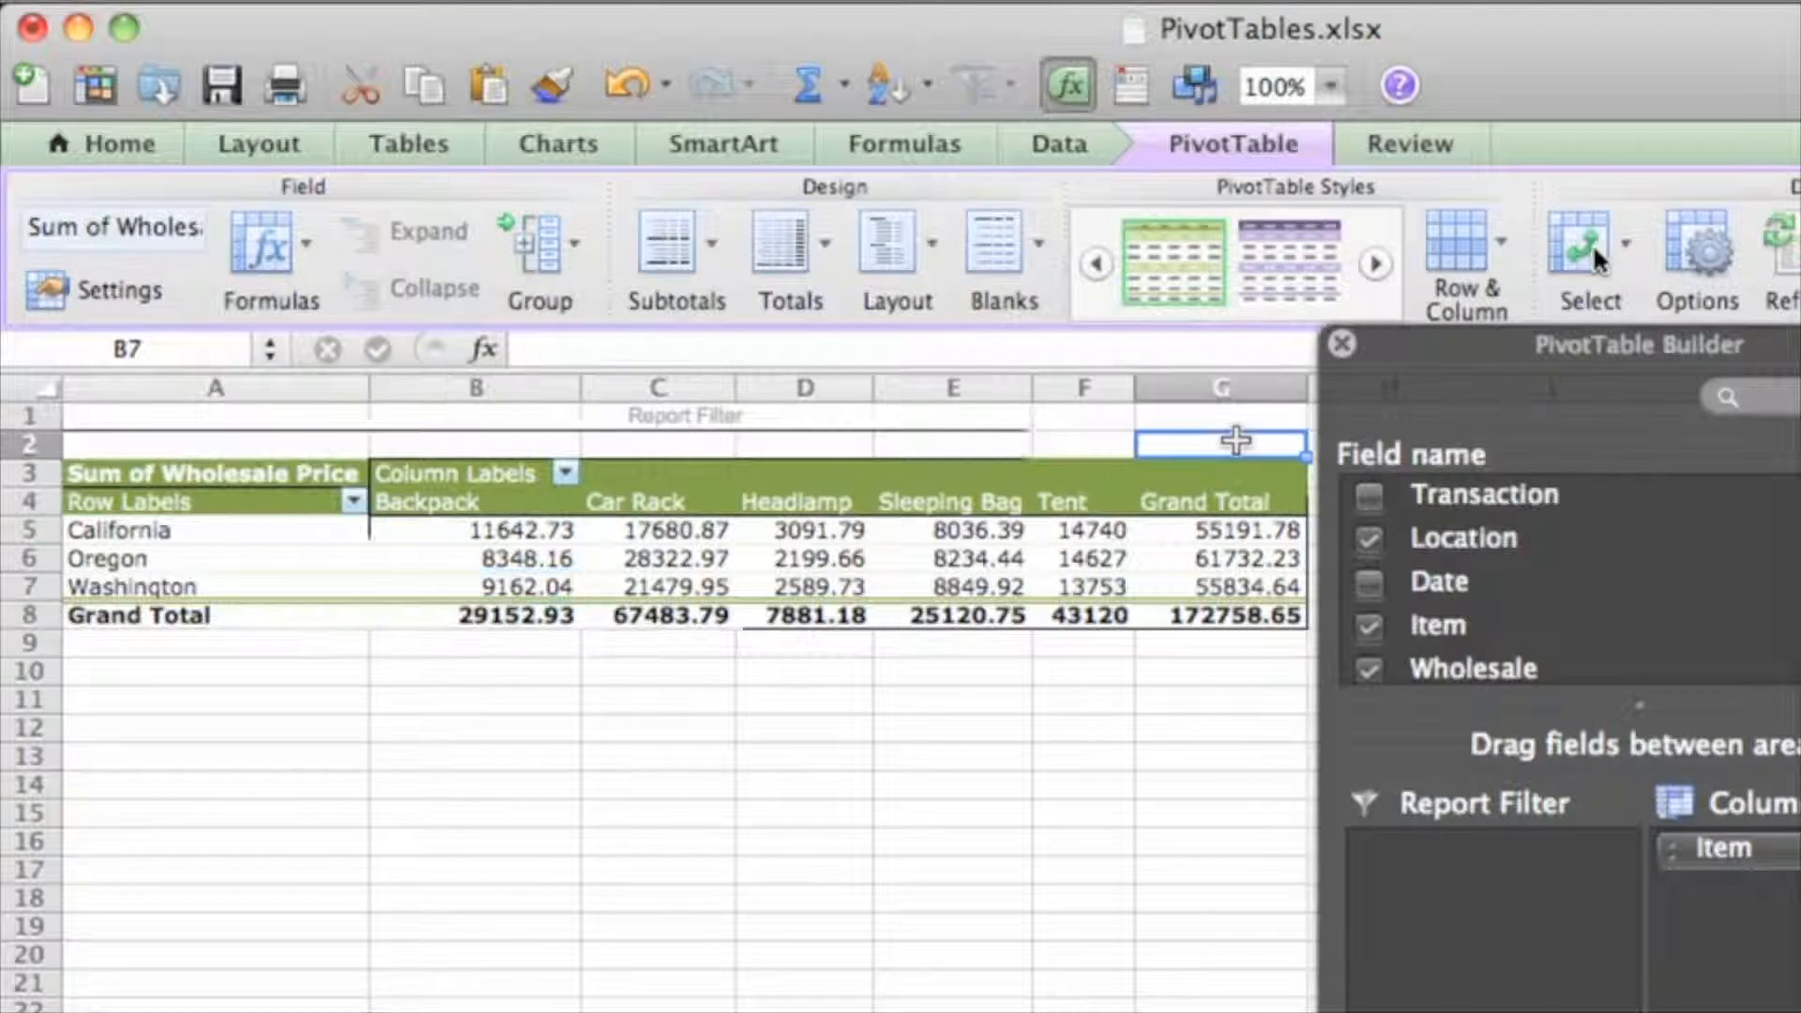
{"action": "left_click", "coordinate": [1231, 530]}
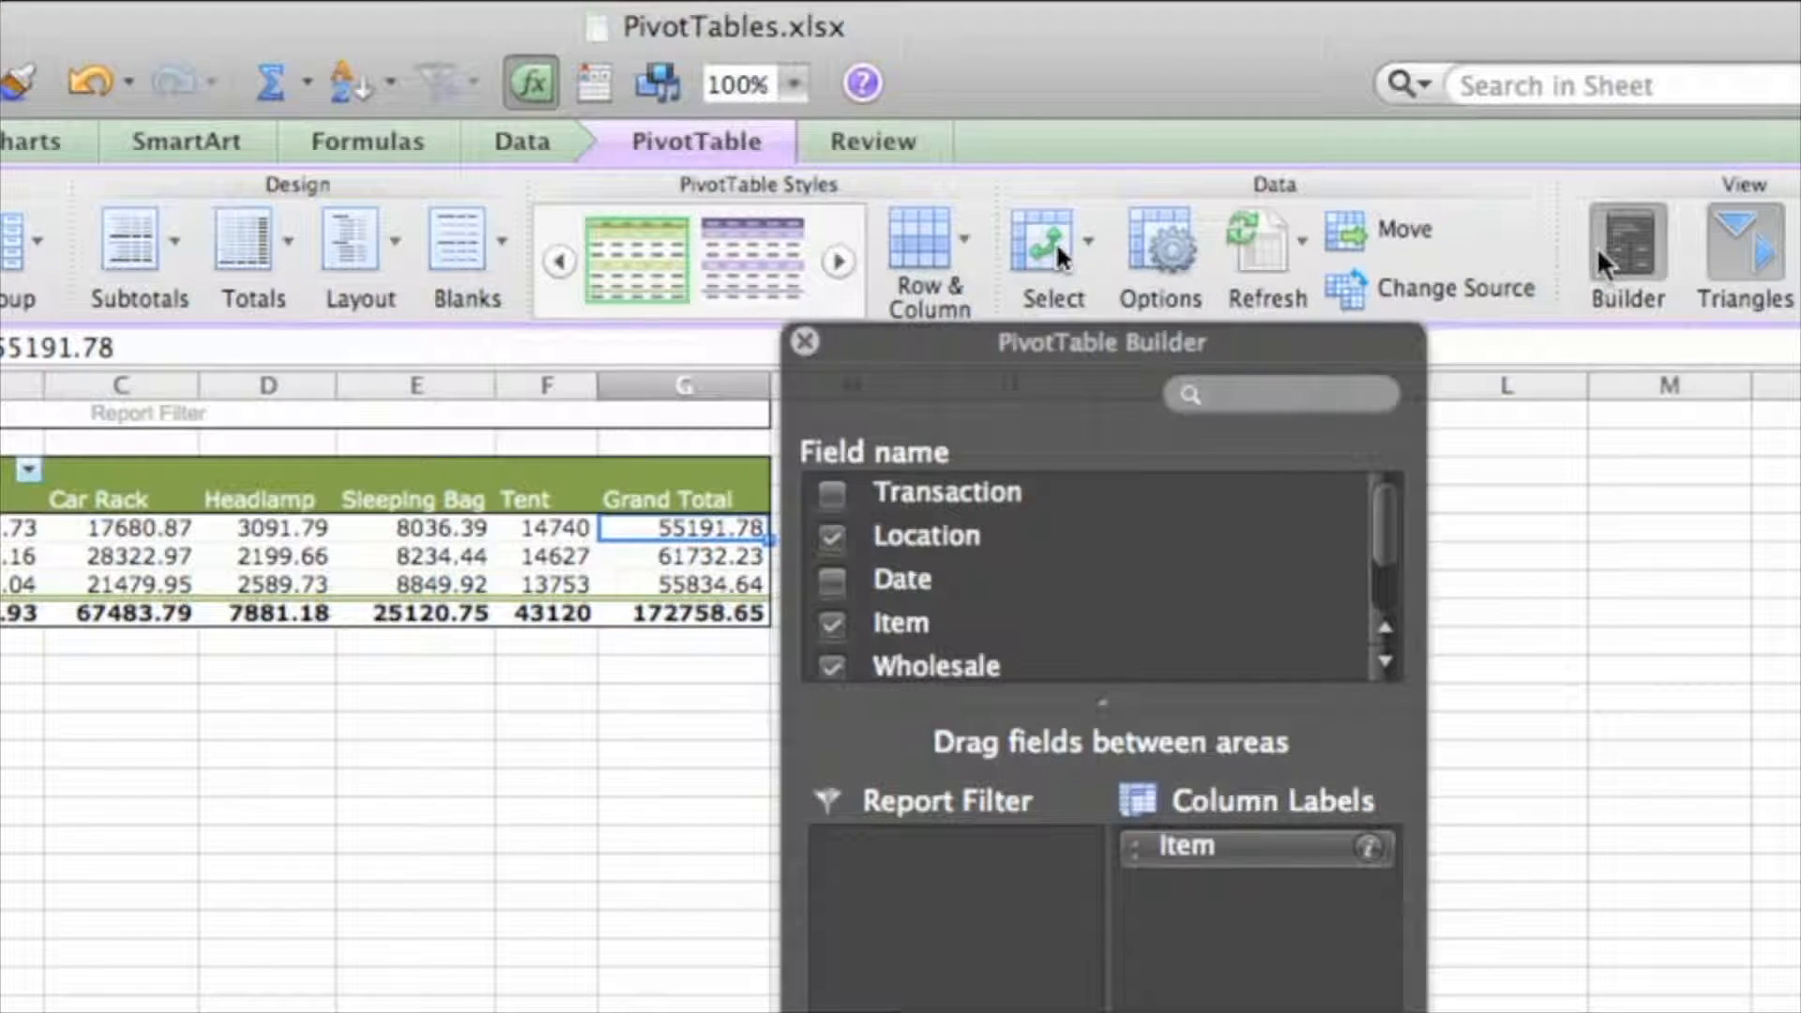
{"action": "left_click", "coordinate": [1596, 245]}
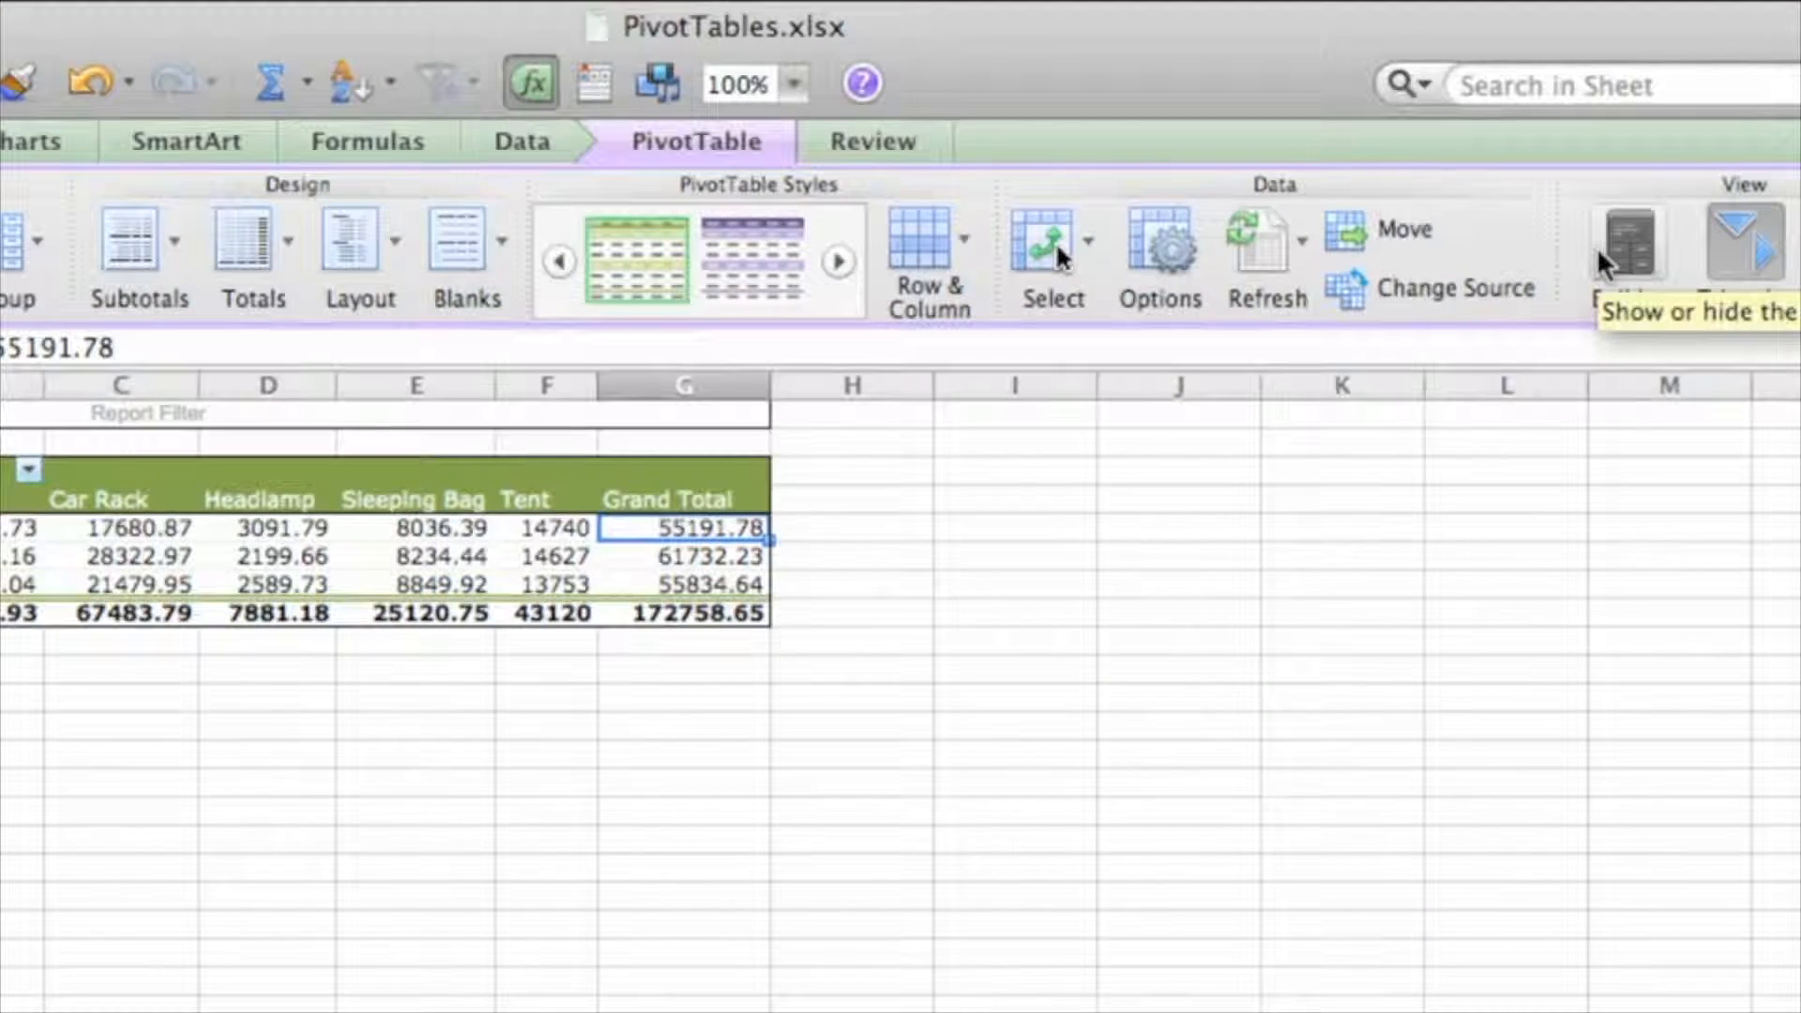
Reopen the PivotTable Builder and widen it so Sum of Wholesale reads fully
{"action": "left_click", "coordinate": [1596, 248]}
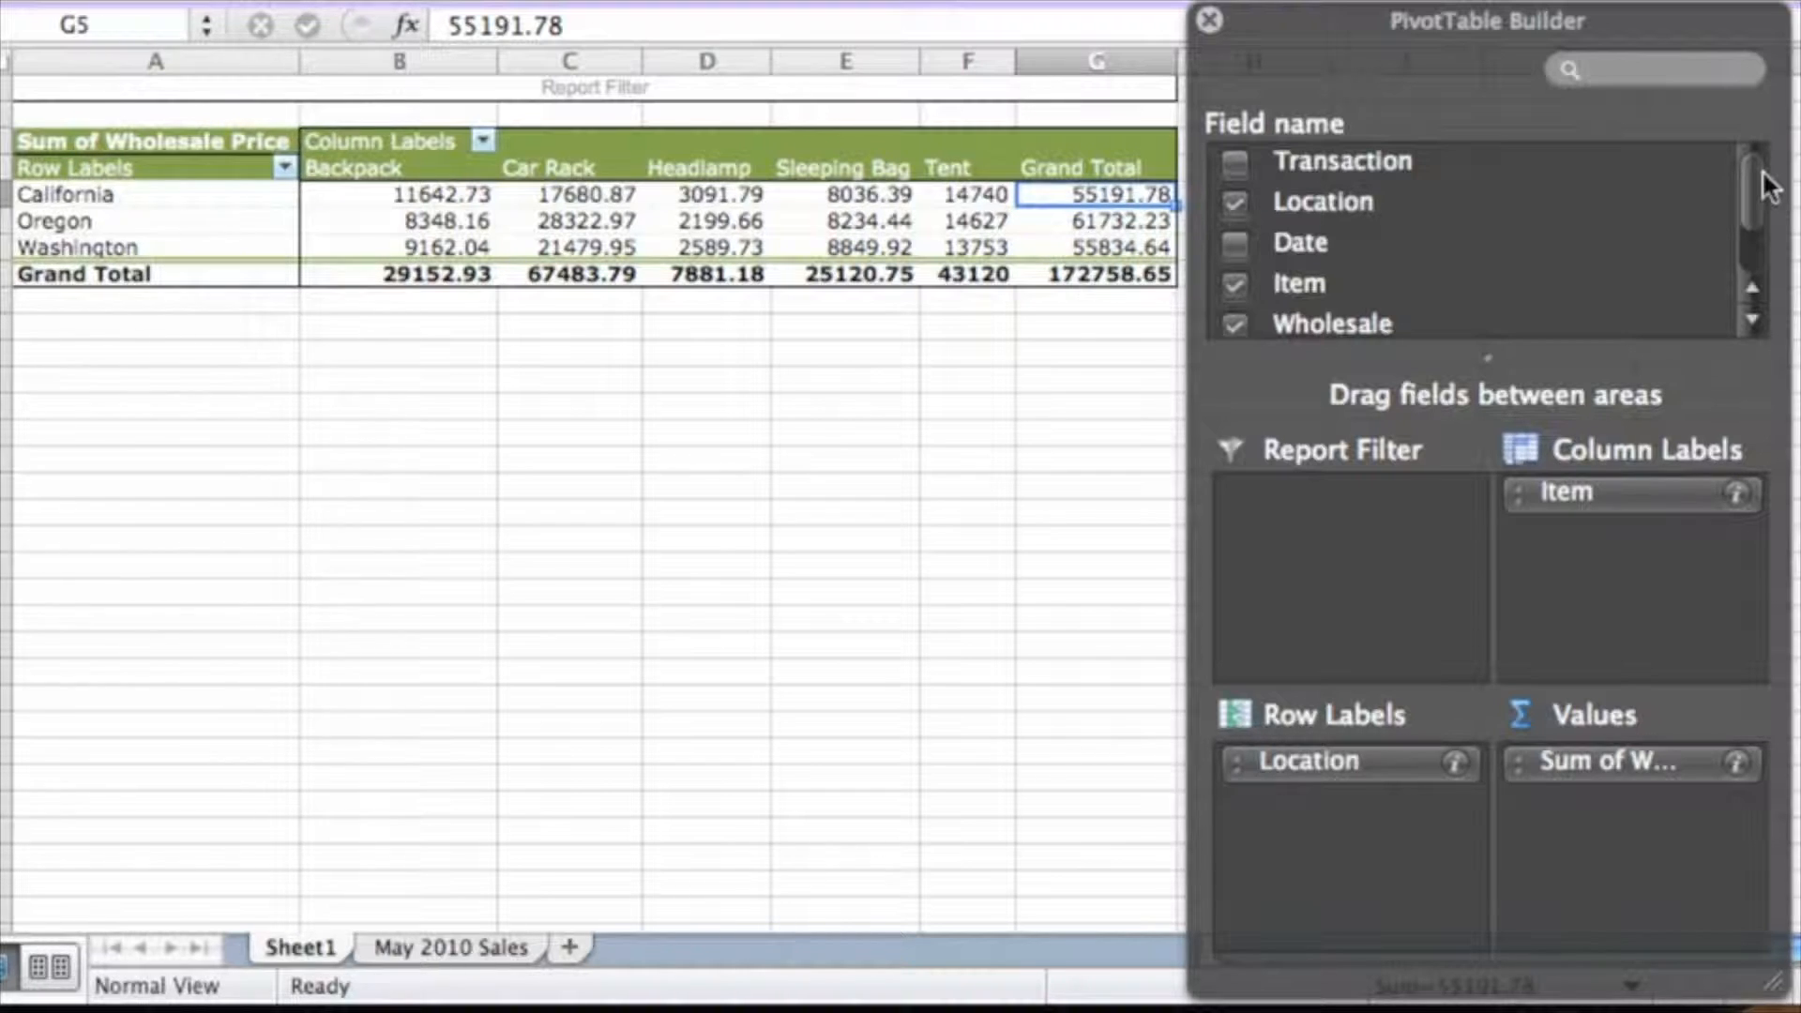
{"action": "left_click_drag", "start_coordinate": [1760, 183], "coordinate": [1763, 230]}
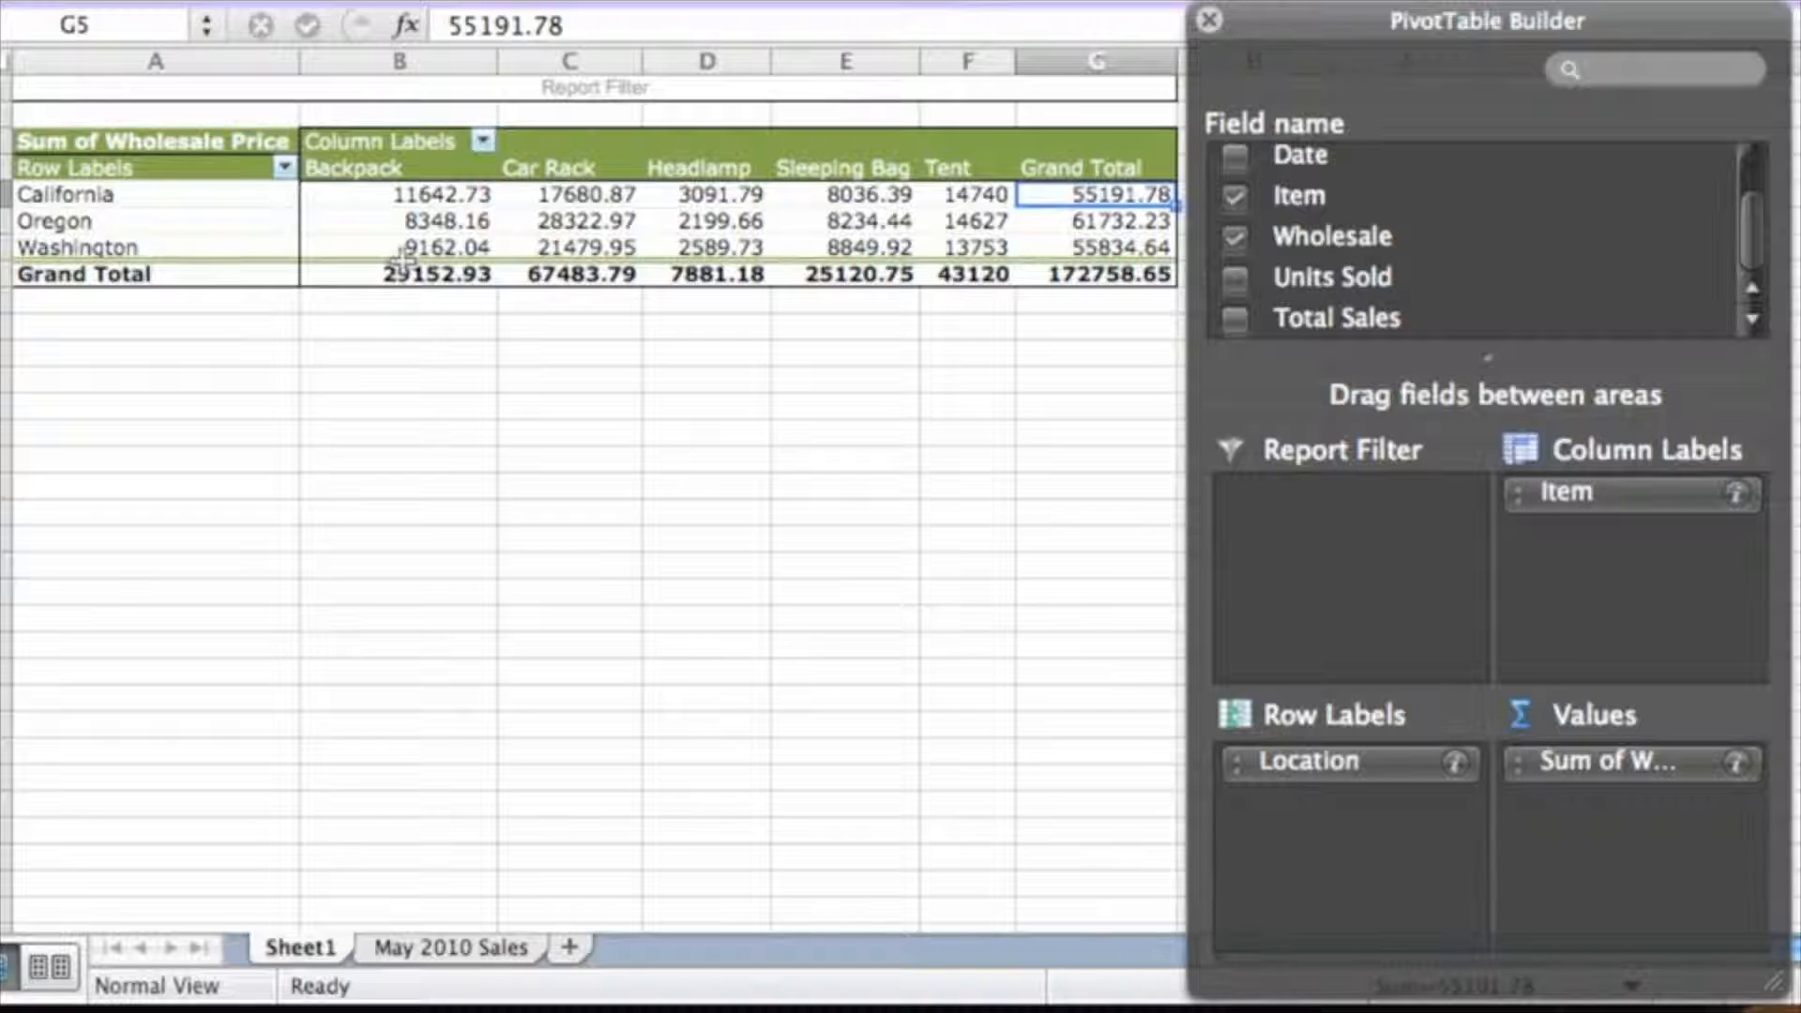
{"action": "left_click", "coordinate": [144, 202]}
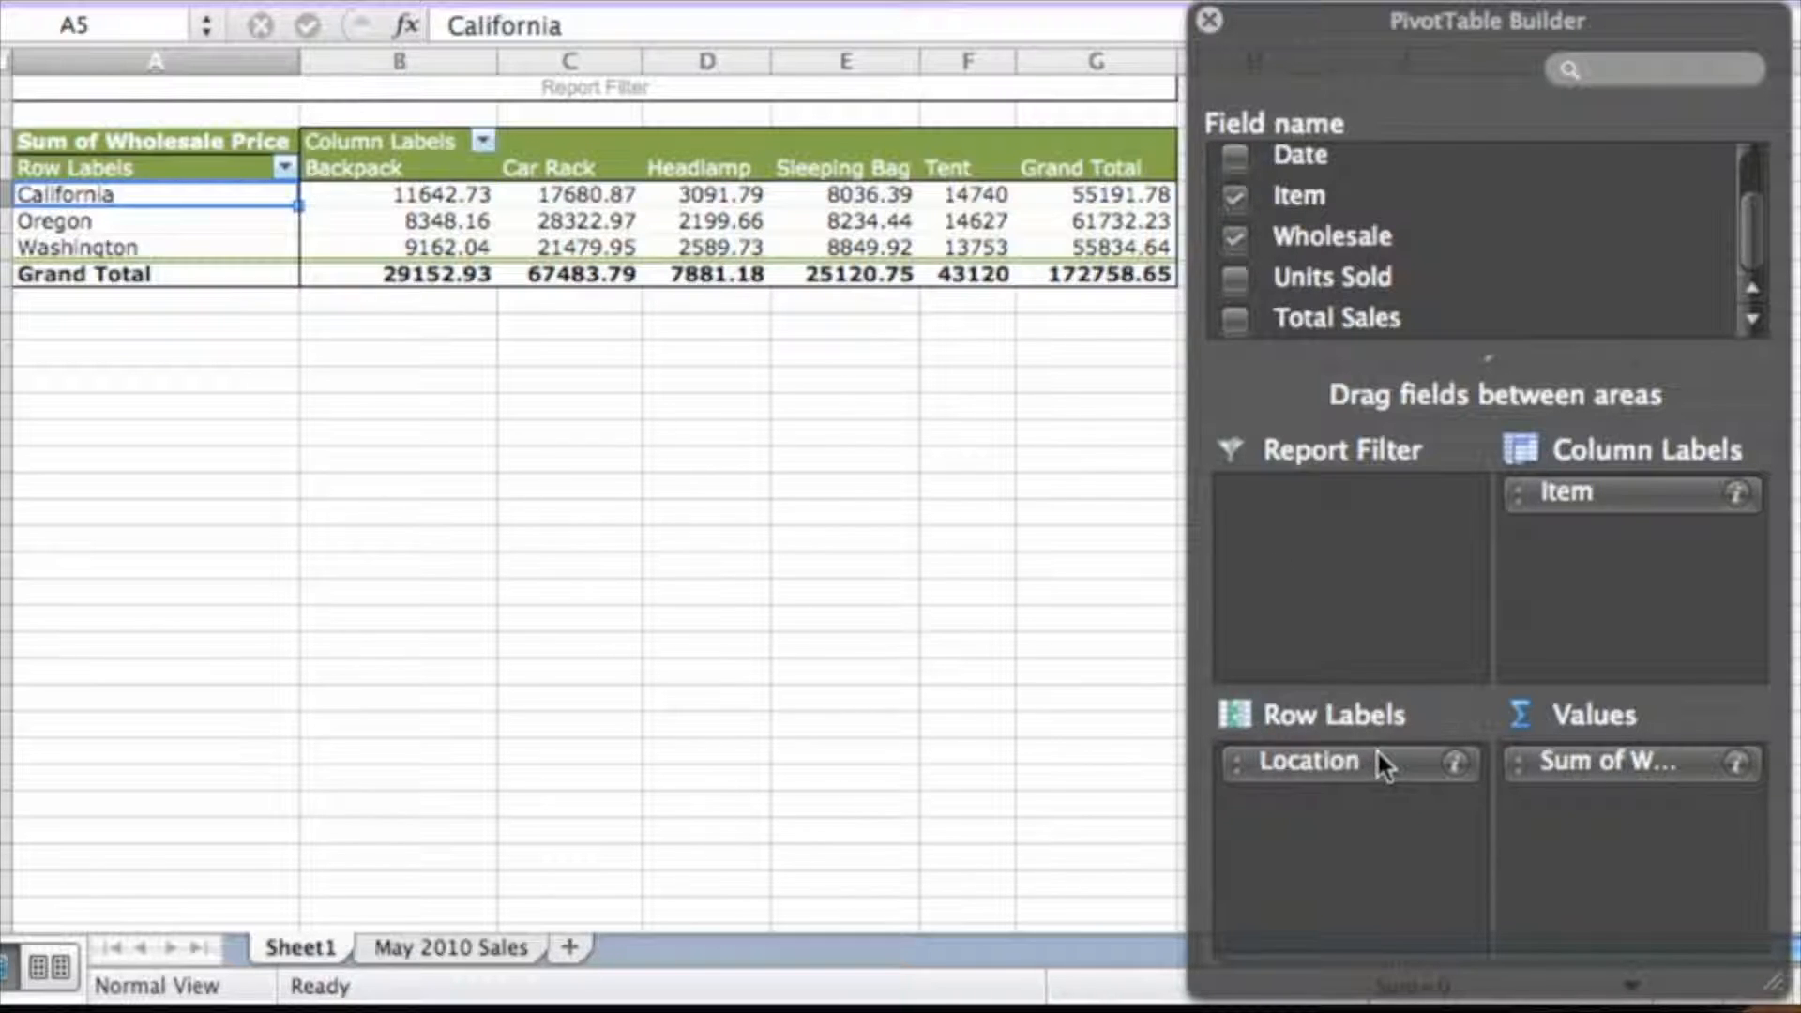
{"action": "left_click", "coordinate": [401, 142]}
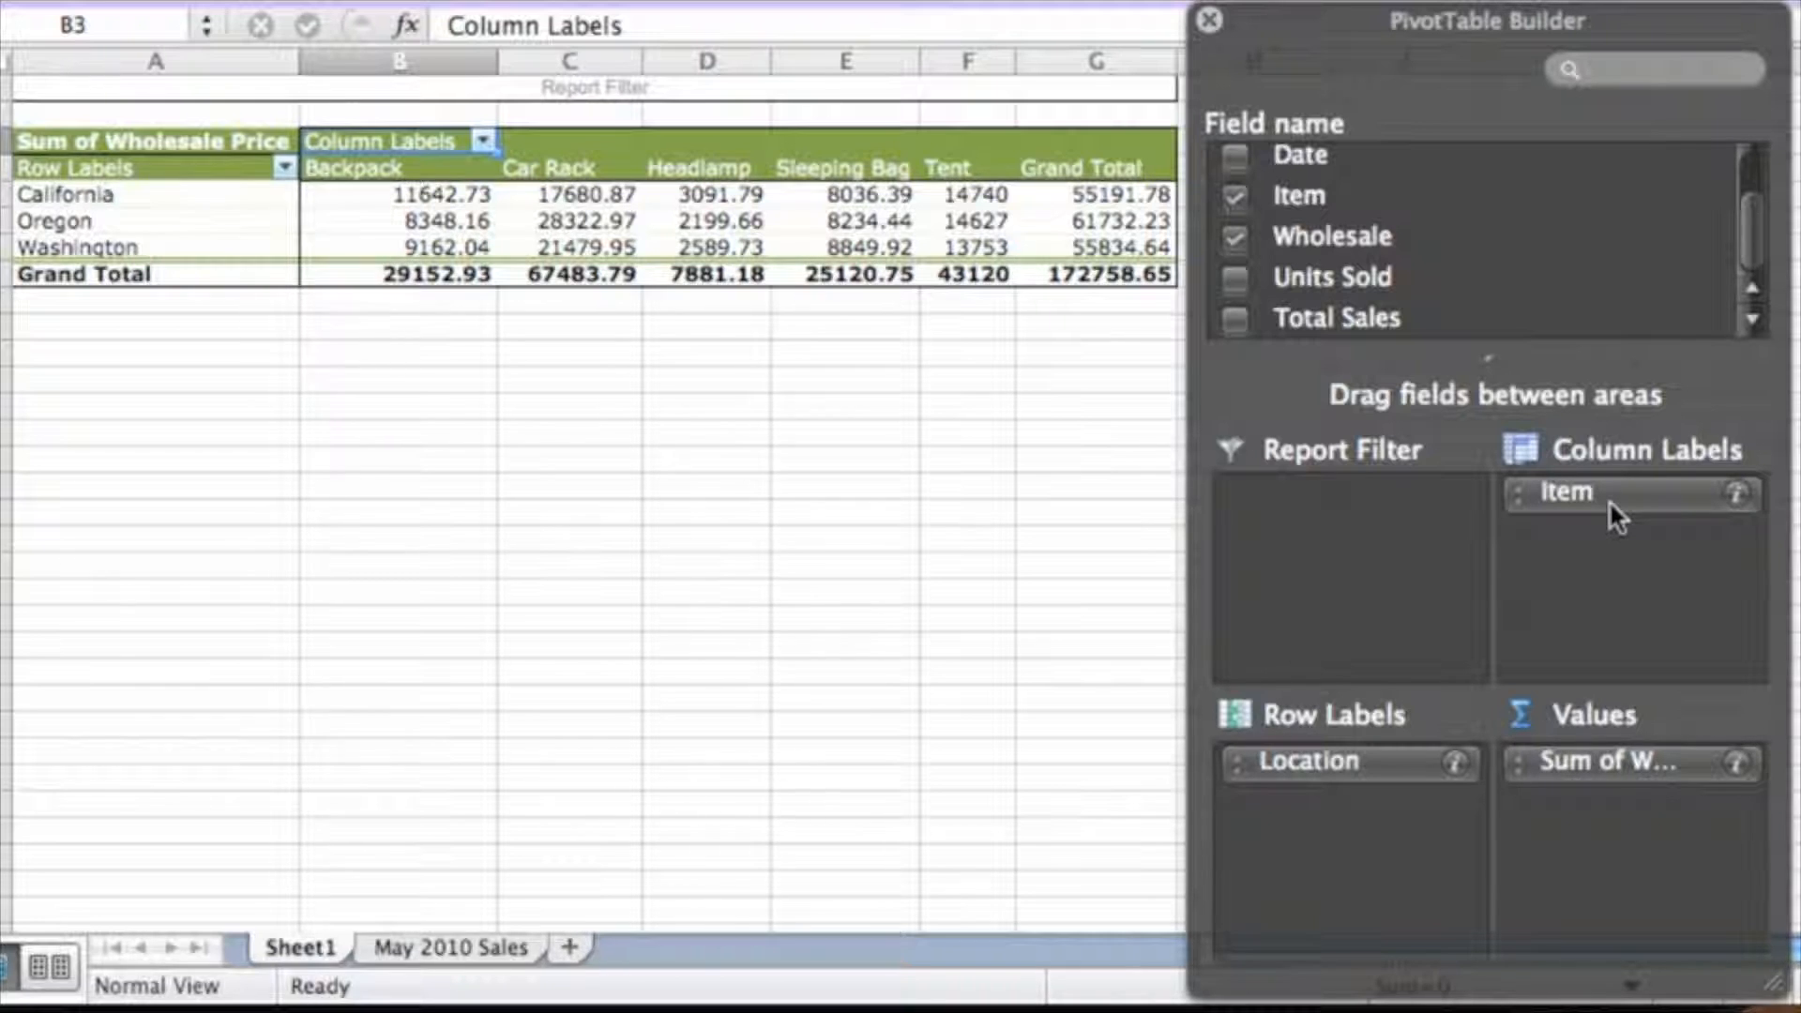
{"action": "mouse_move", "coordinate": [1769, 980]}
{"action": "left_mouse_down"}
{"action": "mouse_move", "coordinate": [1800, 985]}
{"action": "mouse_move", "coordinate": [1743, 984]}
{"action": "left_mouse_up"}
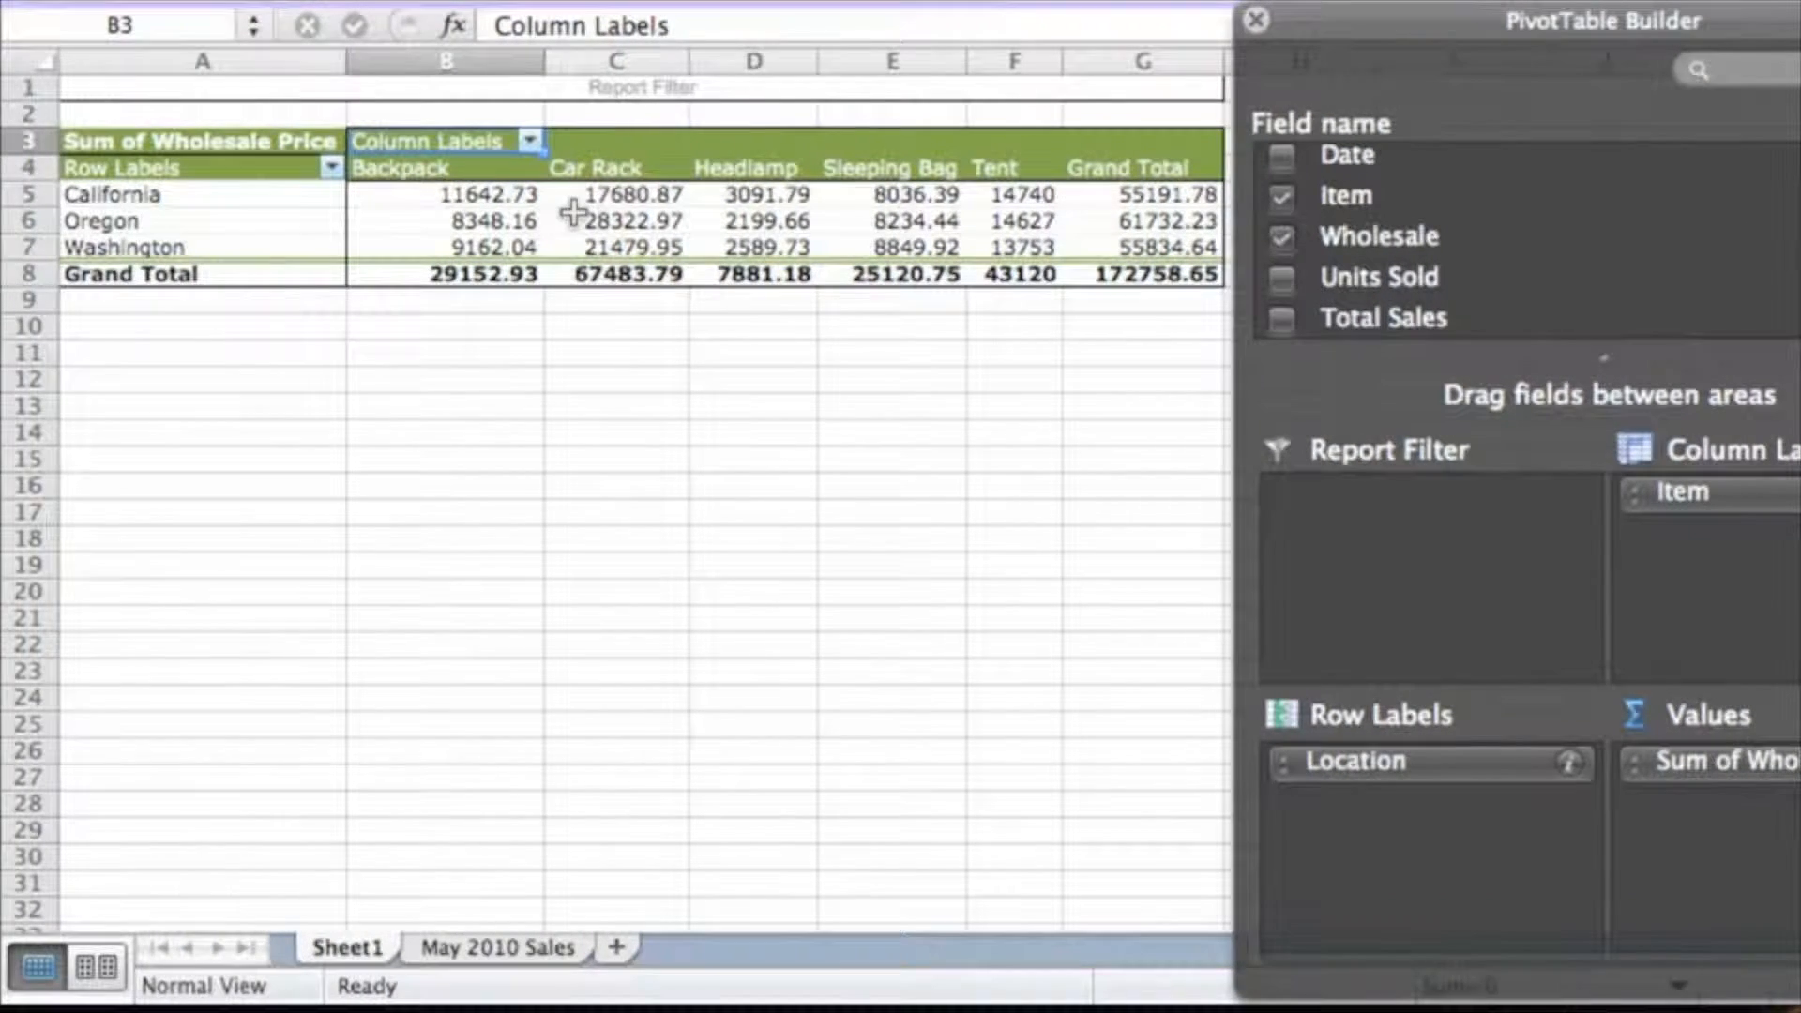
{"action": "left_click", "coordinate": [408, 199]}
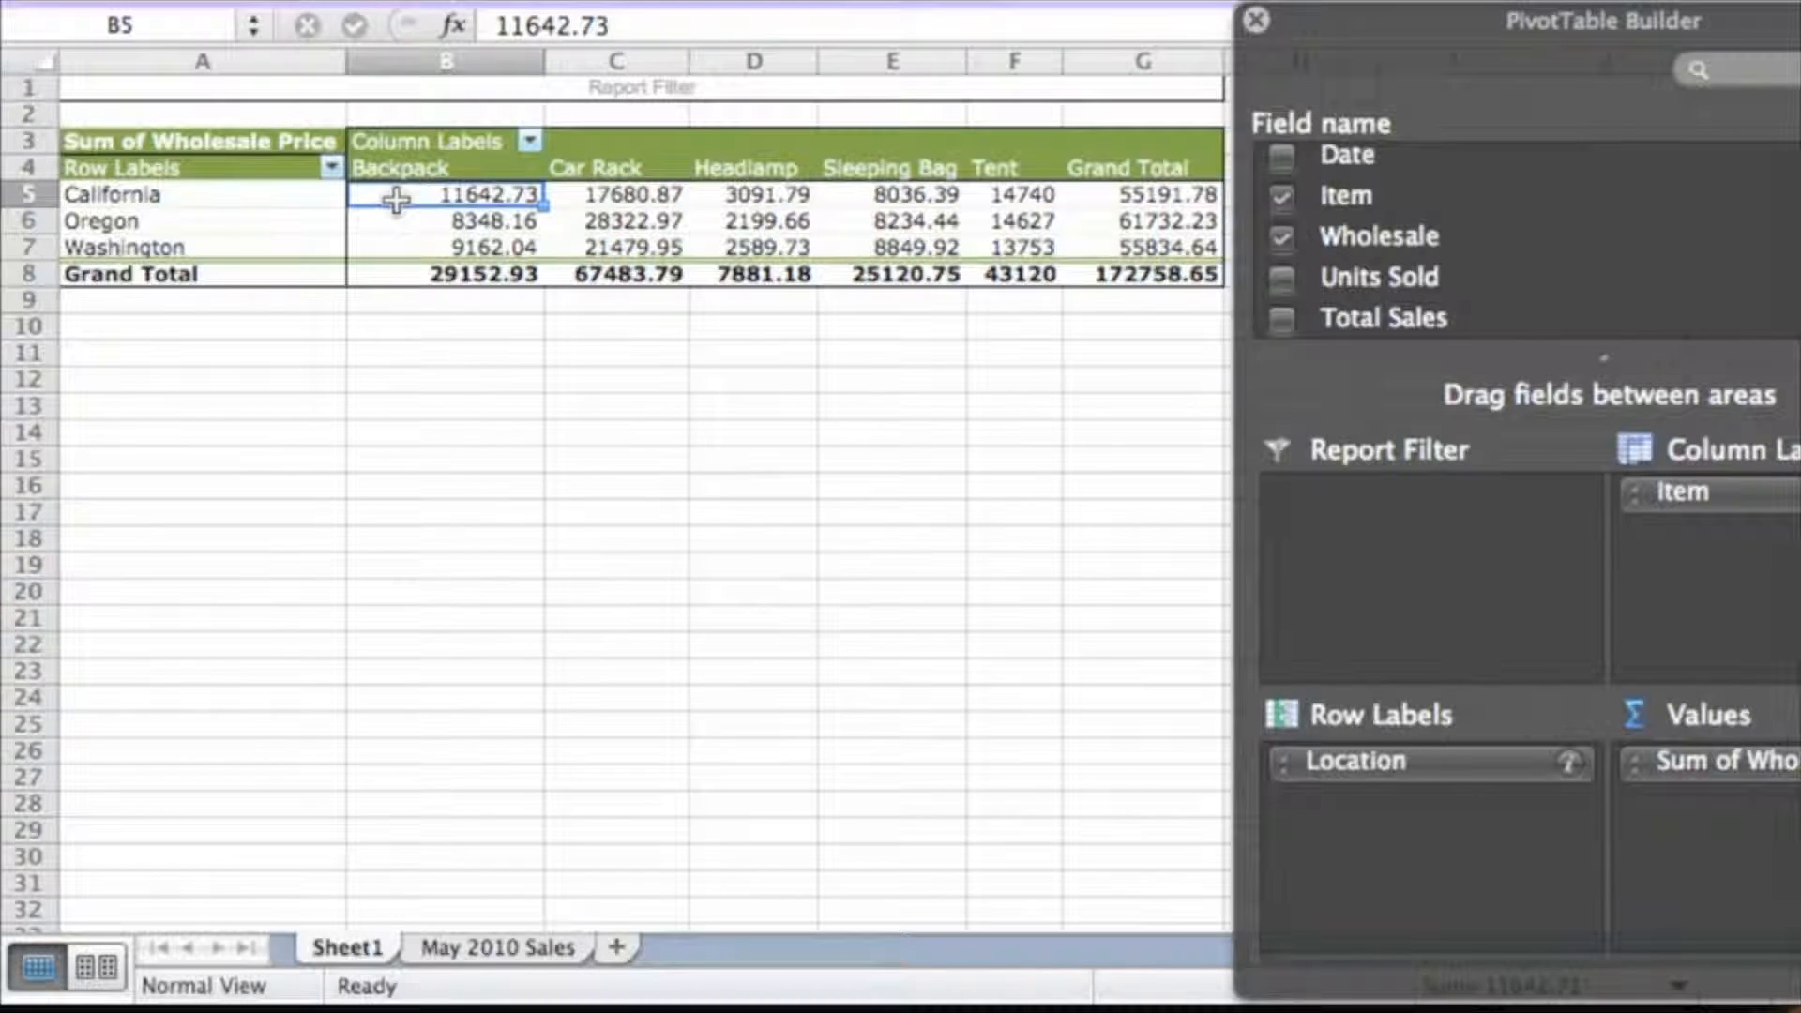
{"action": "left_click", "coordinate": [395, 275]}
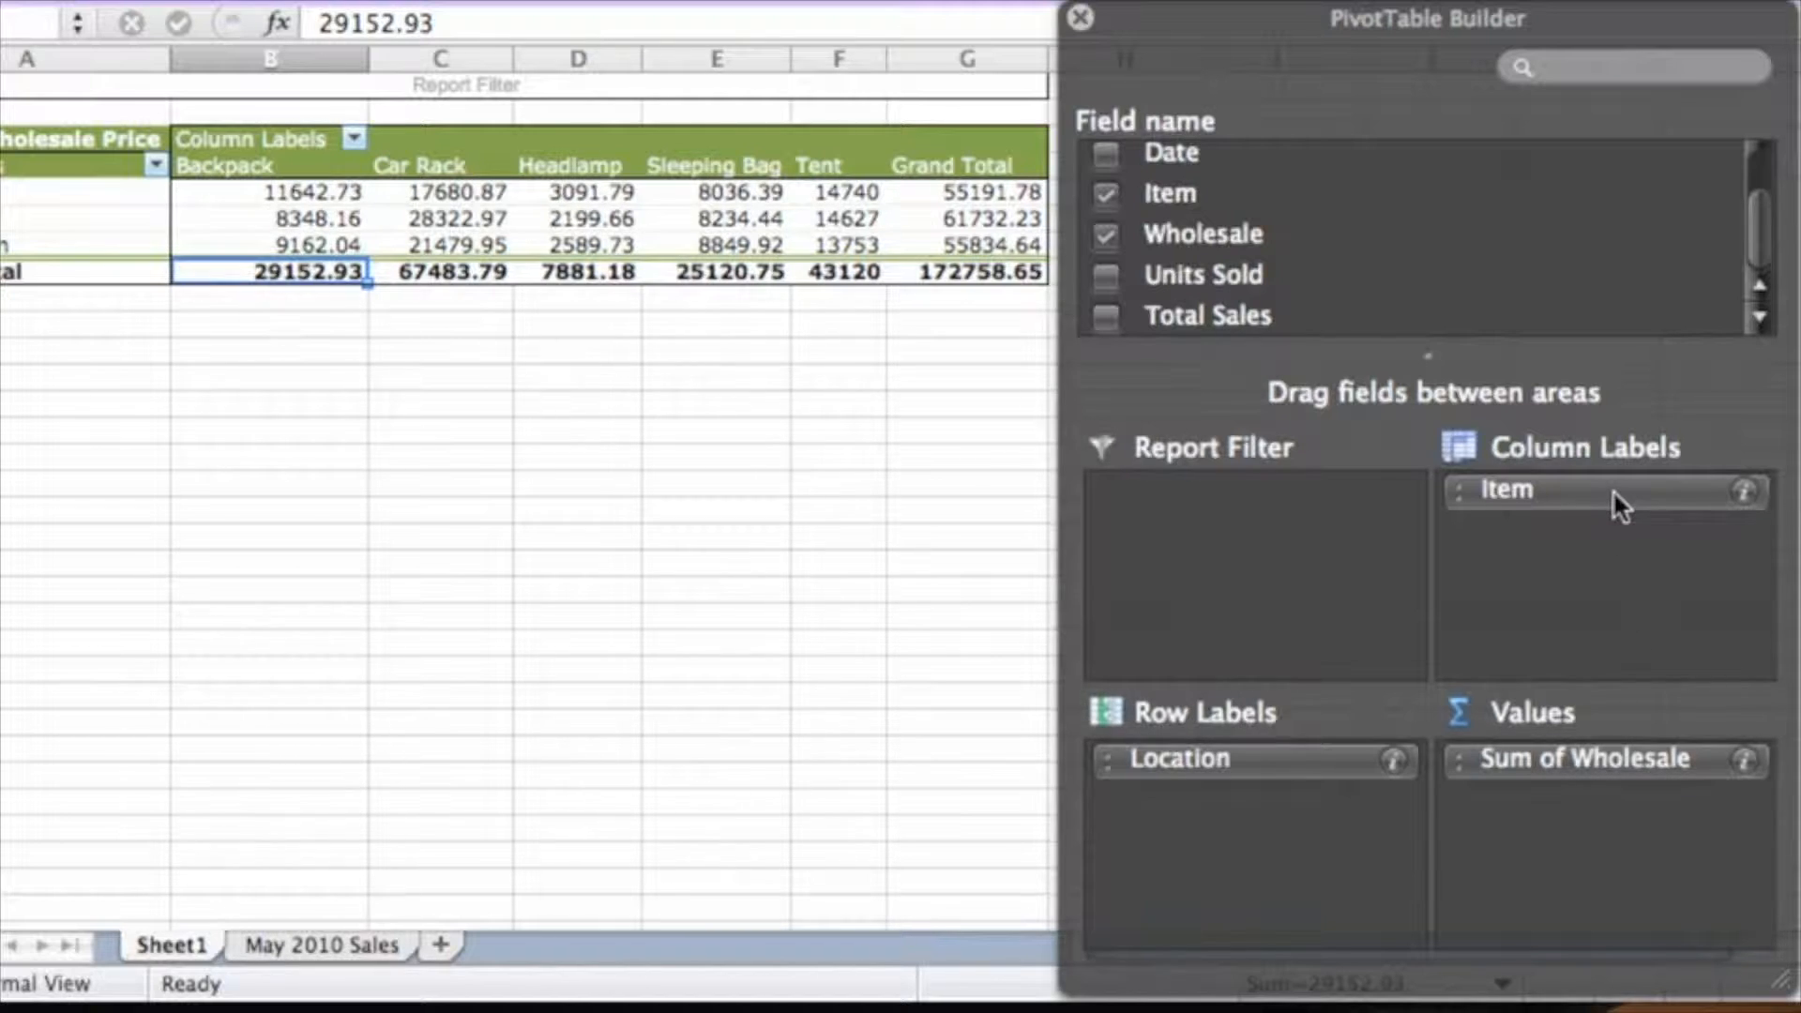
Move Item into Row Labels, then uncheck it so only the three locations remain
{"action": "mouse_move", "coordinate": [1610, 489]}
{"action": "left_mouse_down"}
{"action": "mouse_move", "coordinate": [1377, 740]}
{"action": "mouse_move", "coordinate": [1220, 831]}
{"action": "left_mouse_up"}
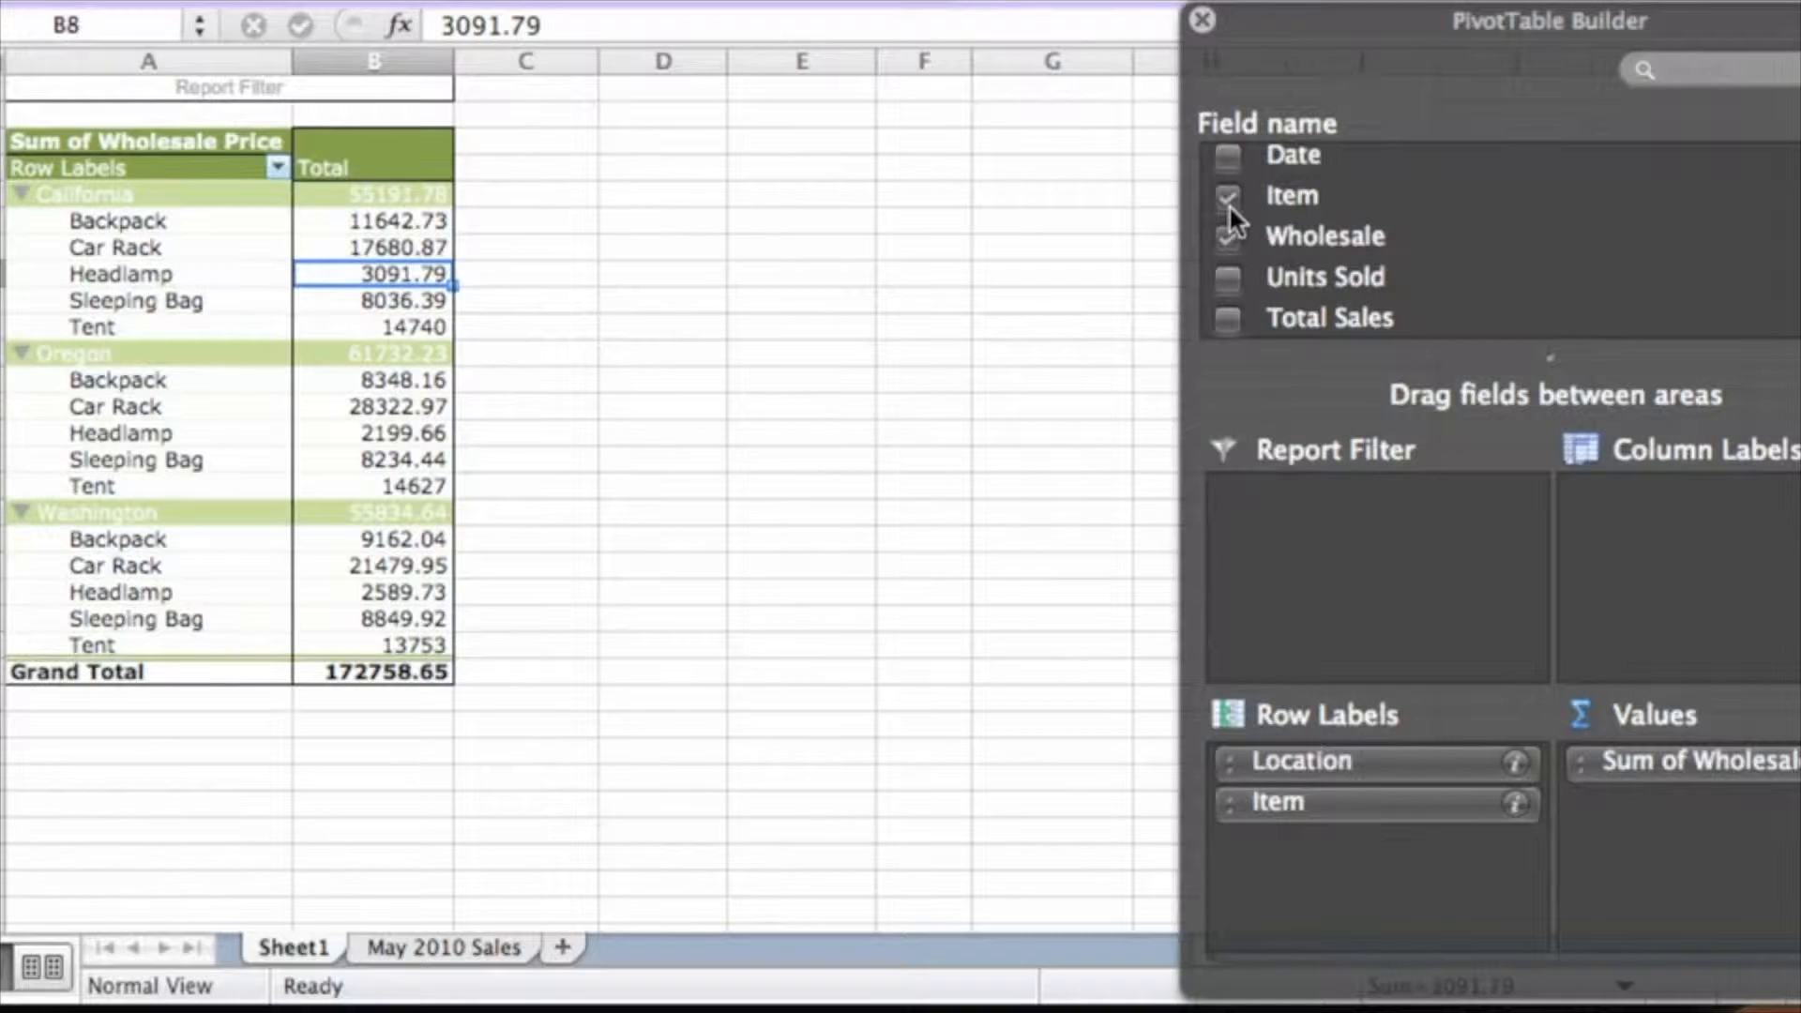
{"action": "left_click", "coordinate": [1228, 199]}
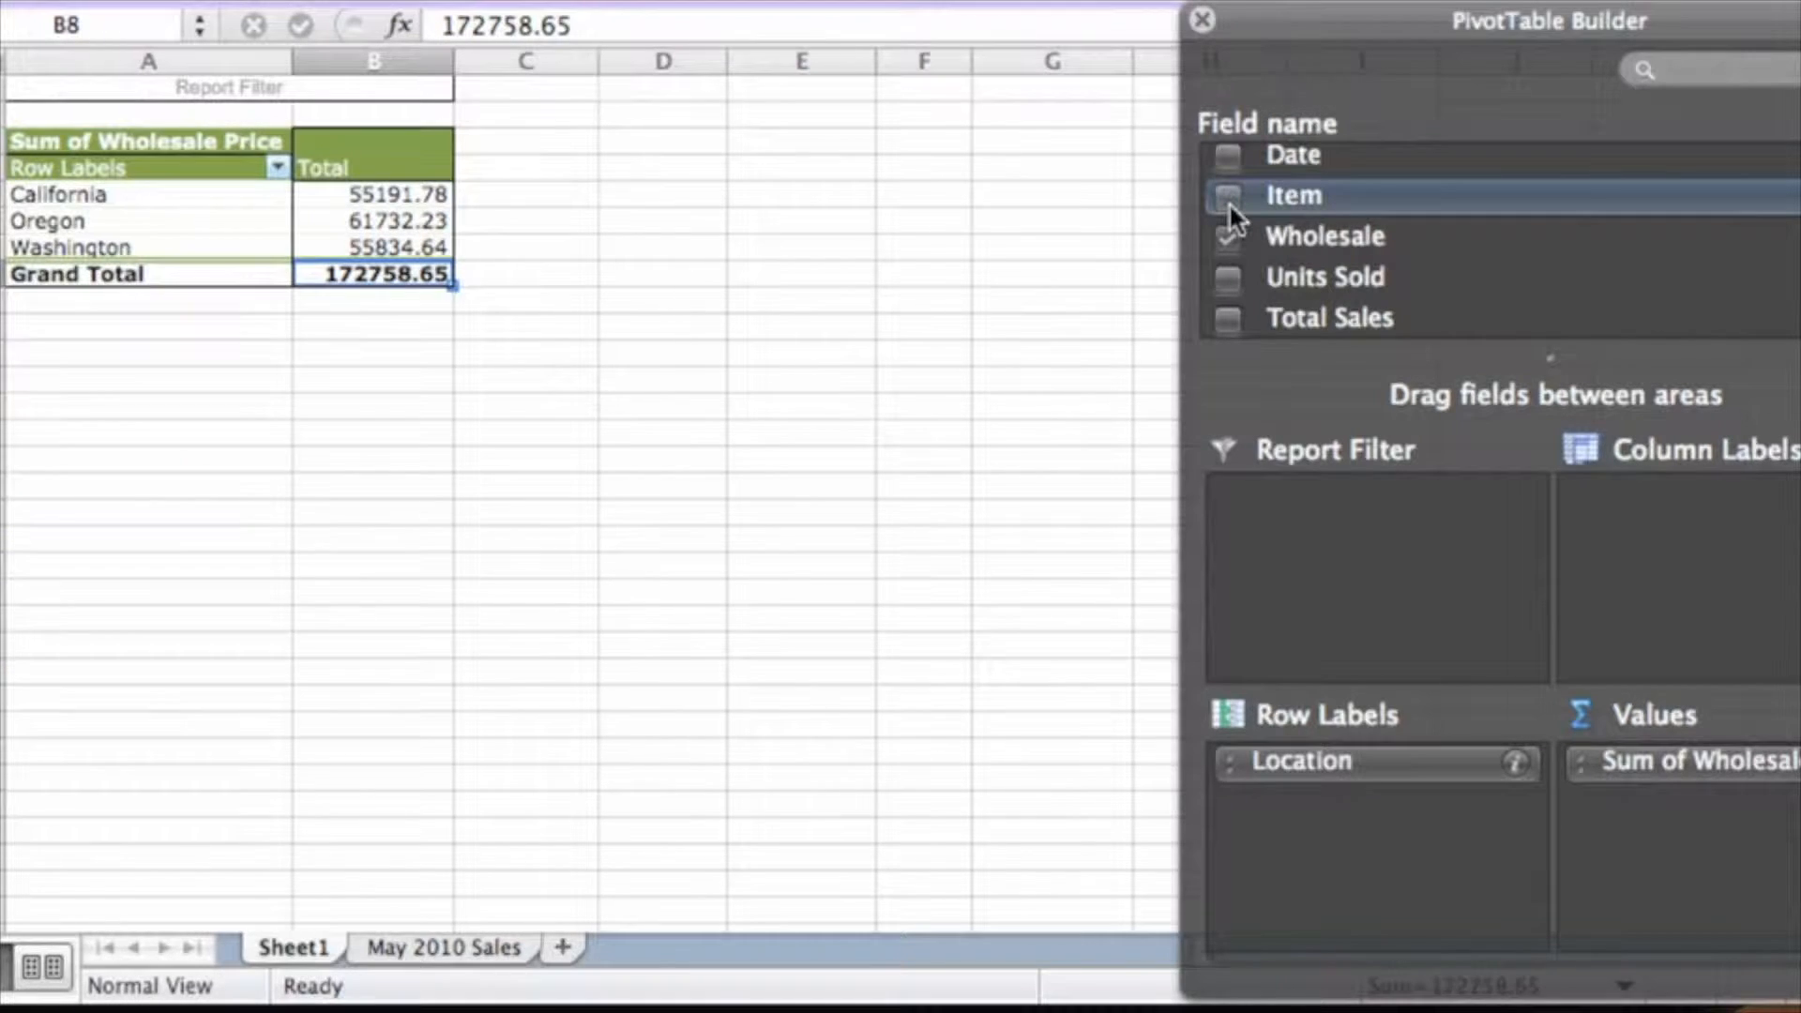
Set Location as rows and Item as columns, and remove Sum of Wholesale Price from Values
{"action": "left_click_drag", "start_coordinate": [1343, 762], "coordinate": [1026, 689]}
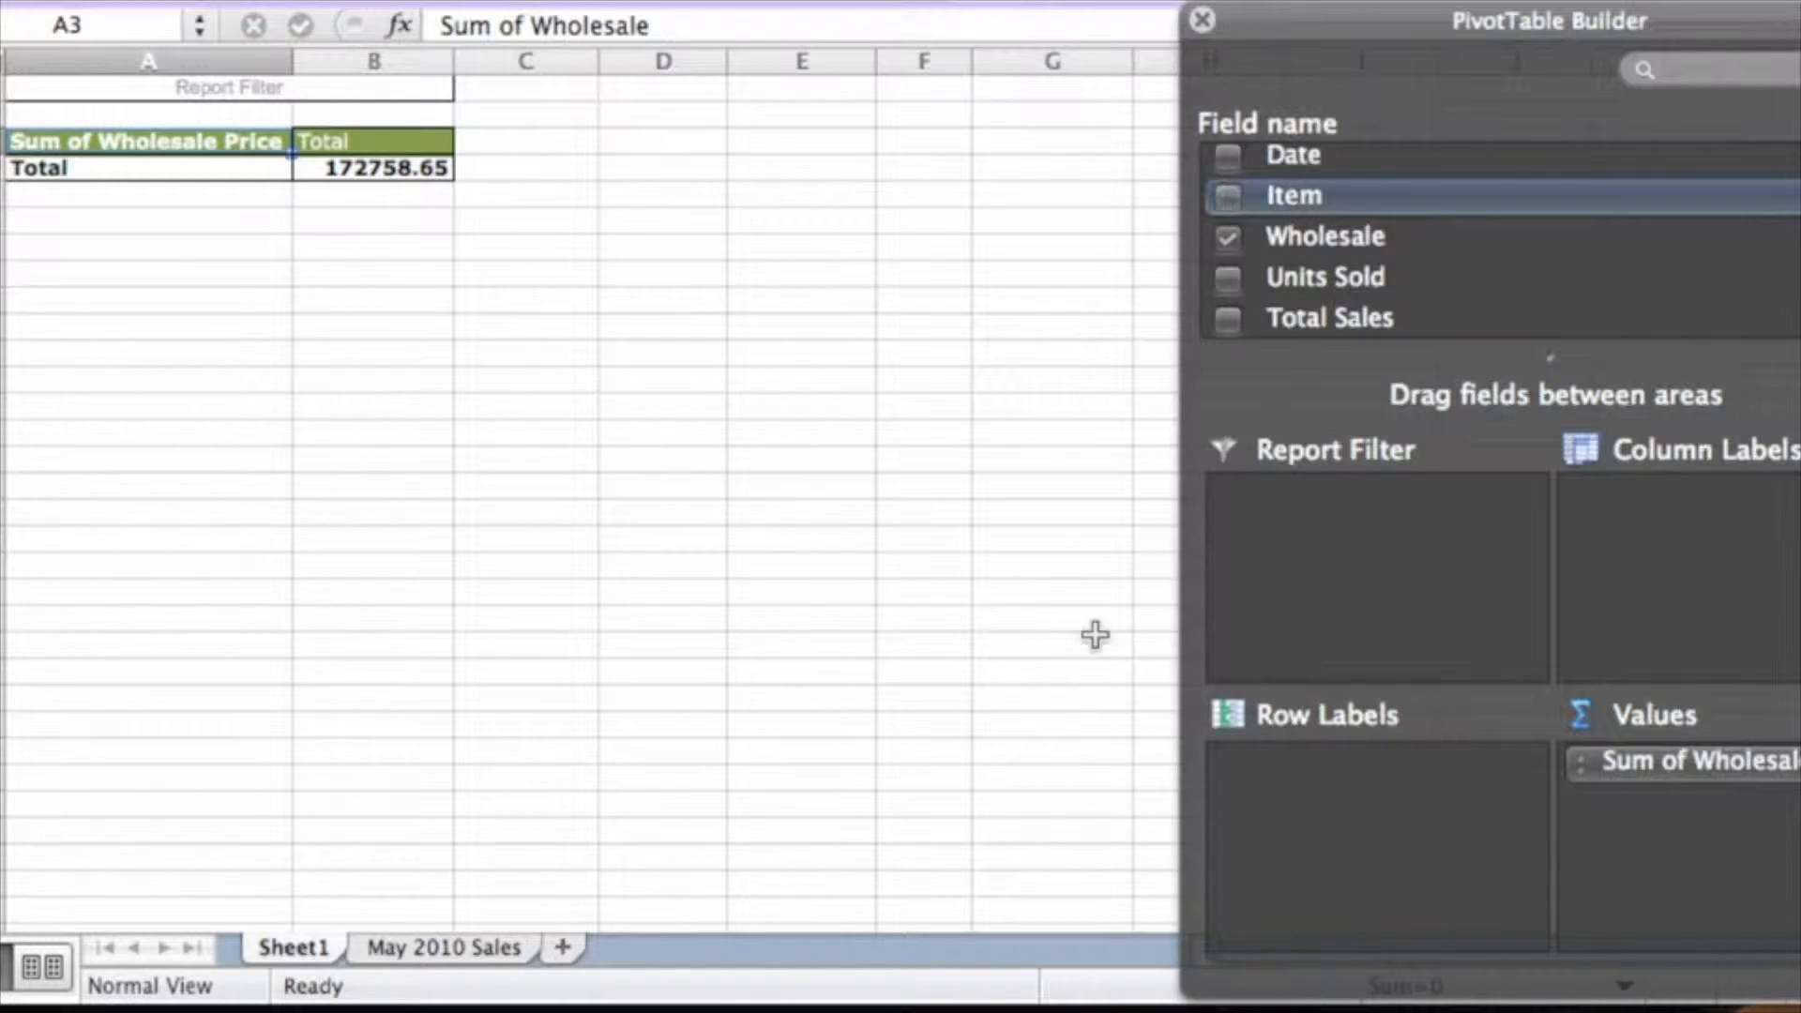
{"action": "left_click_drag", "start_coordinate": [1765, 253], "coordinate": [1767, 225]}
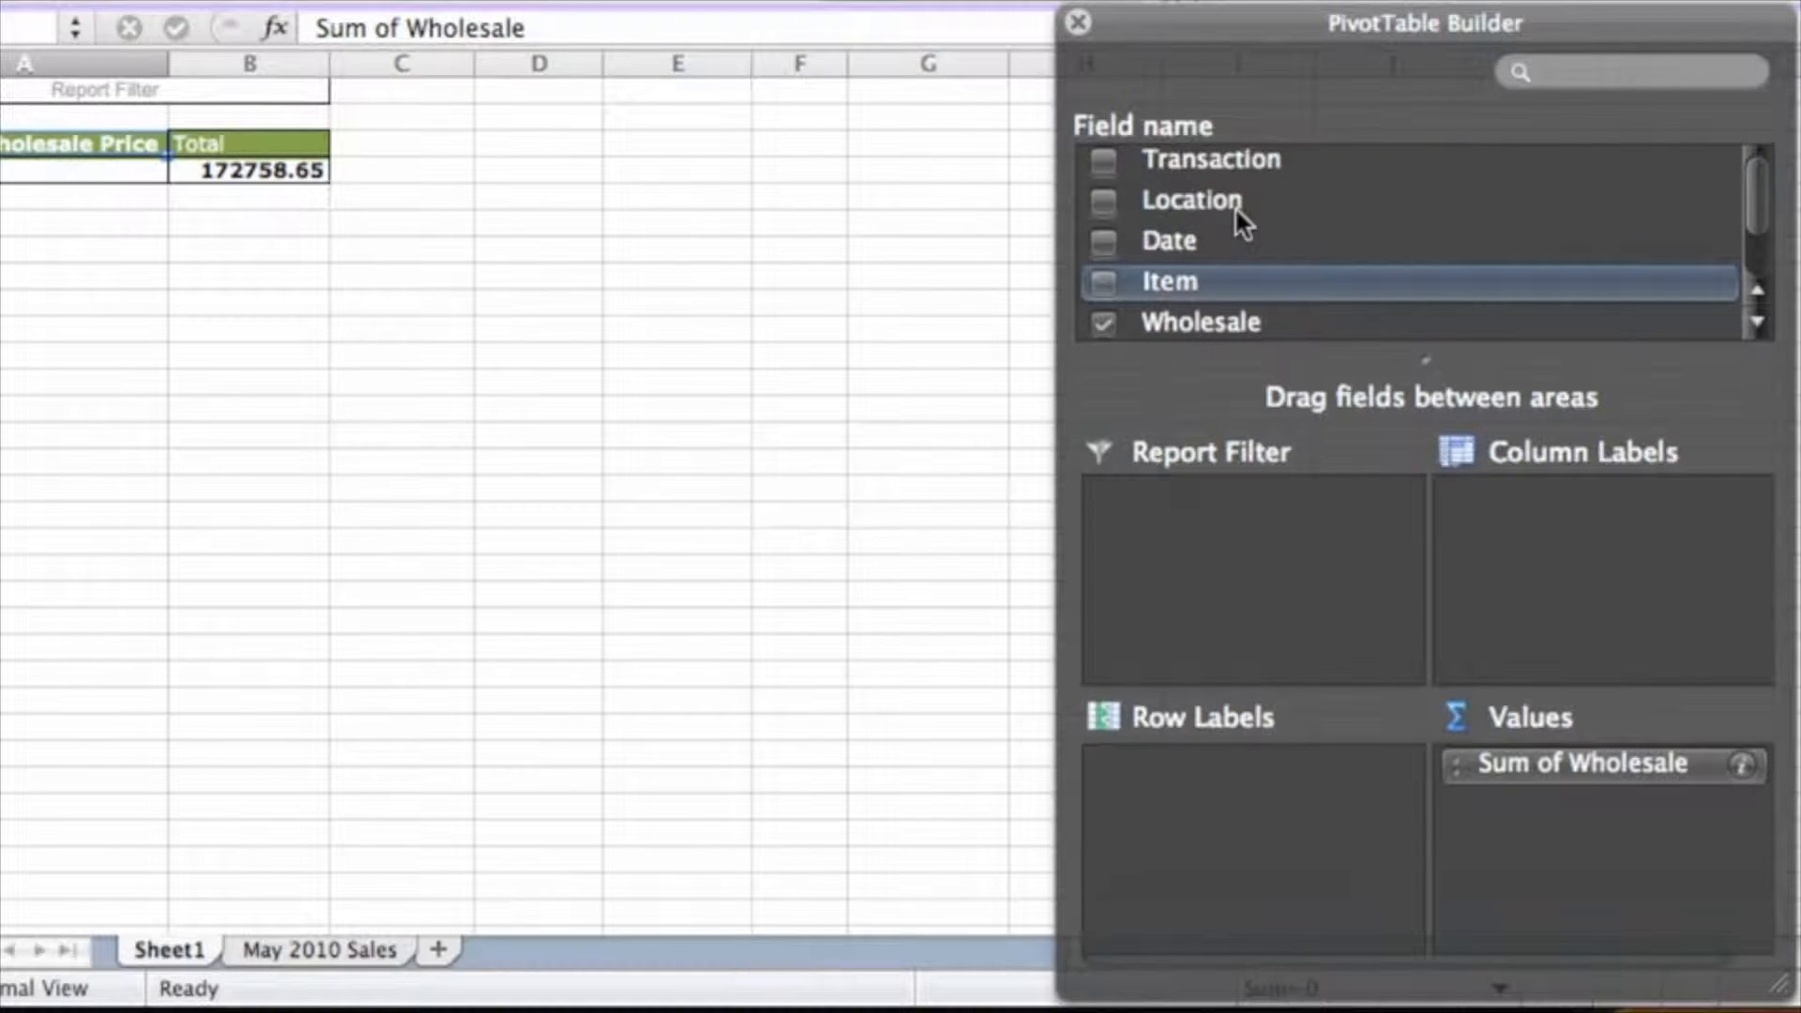
{"action": "left_click_drag", "start_coordinate": [1186, 201], "coordinate": [1243, 823]}
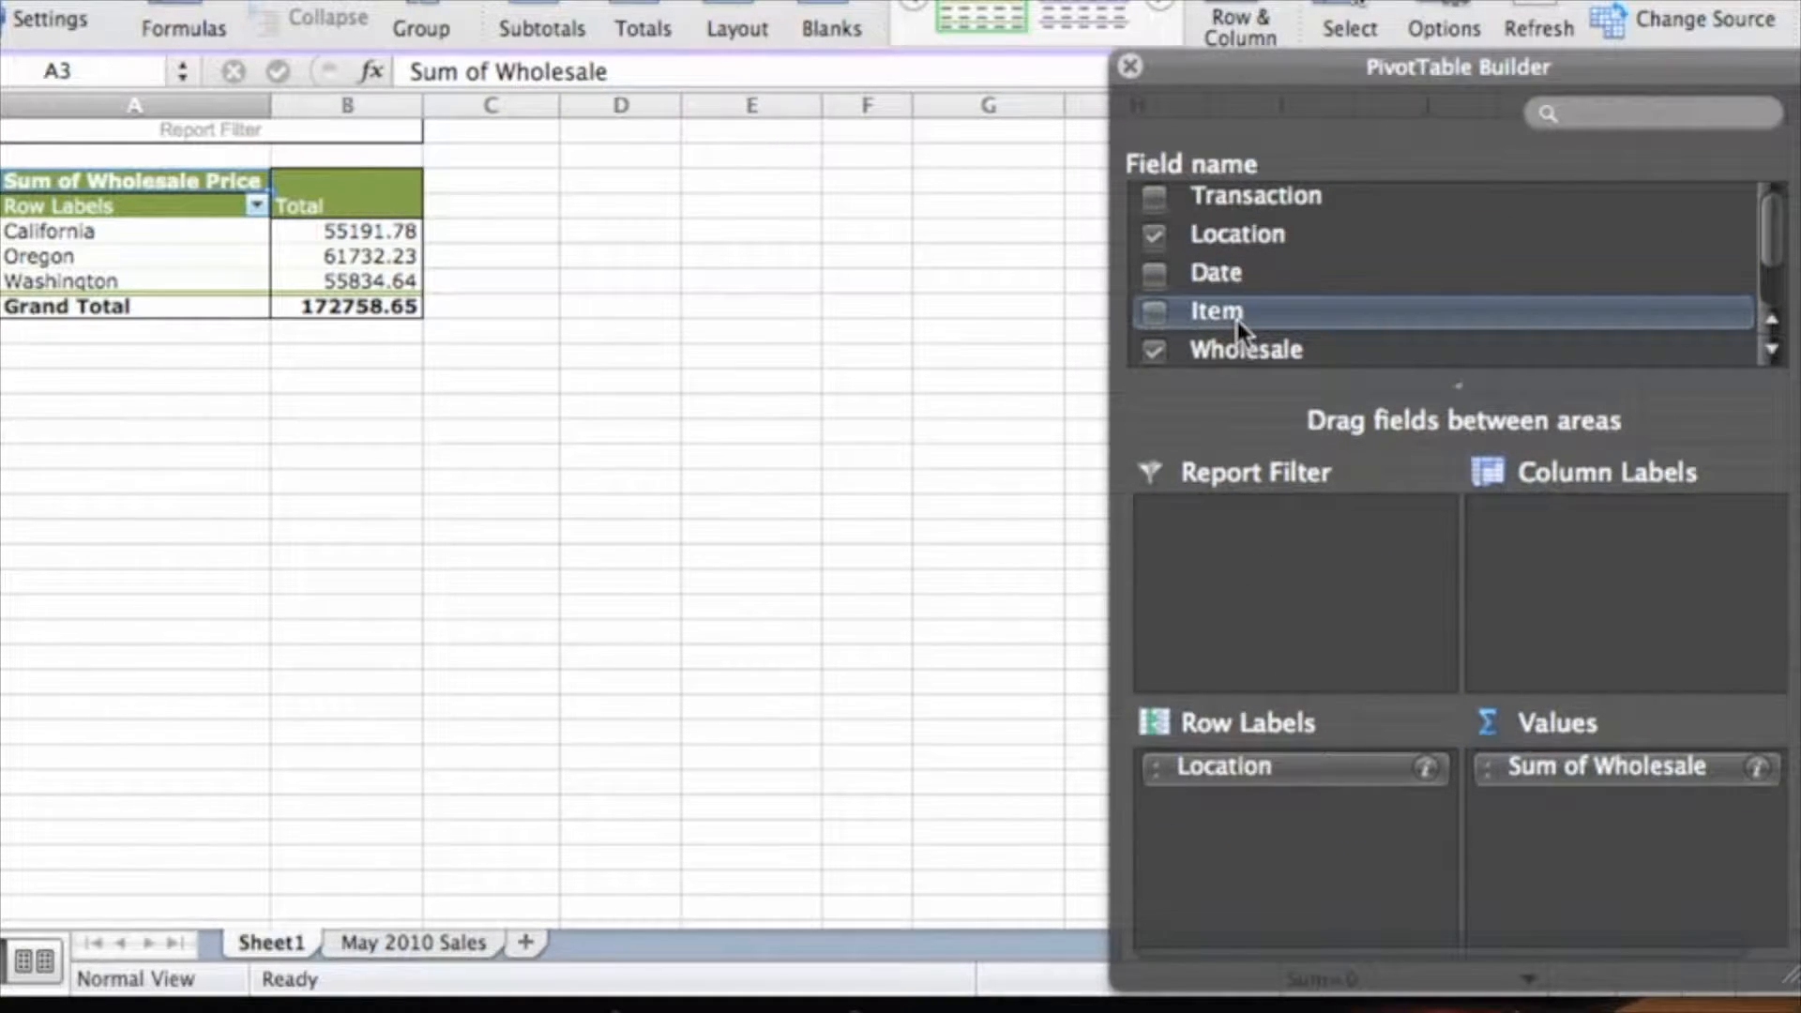
{"action": "left_click_drag", "start_coordinate": [1237, 313], "coordinate": [1584, 516]}
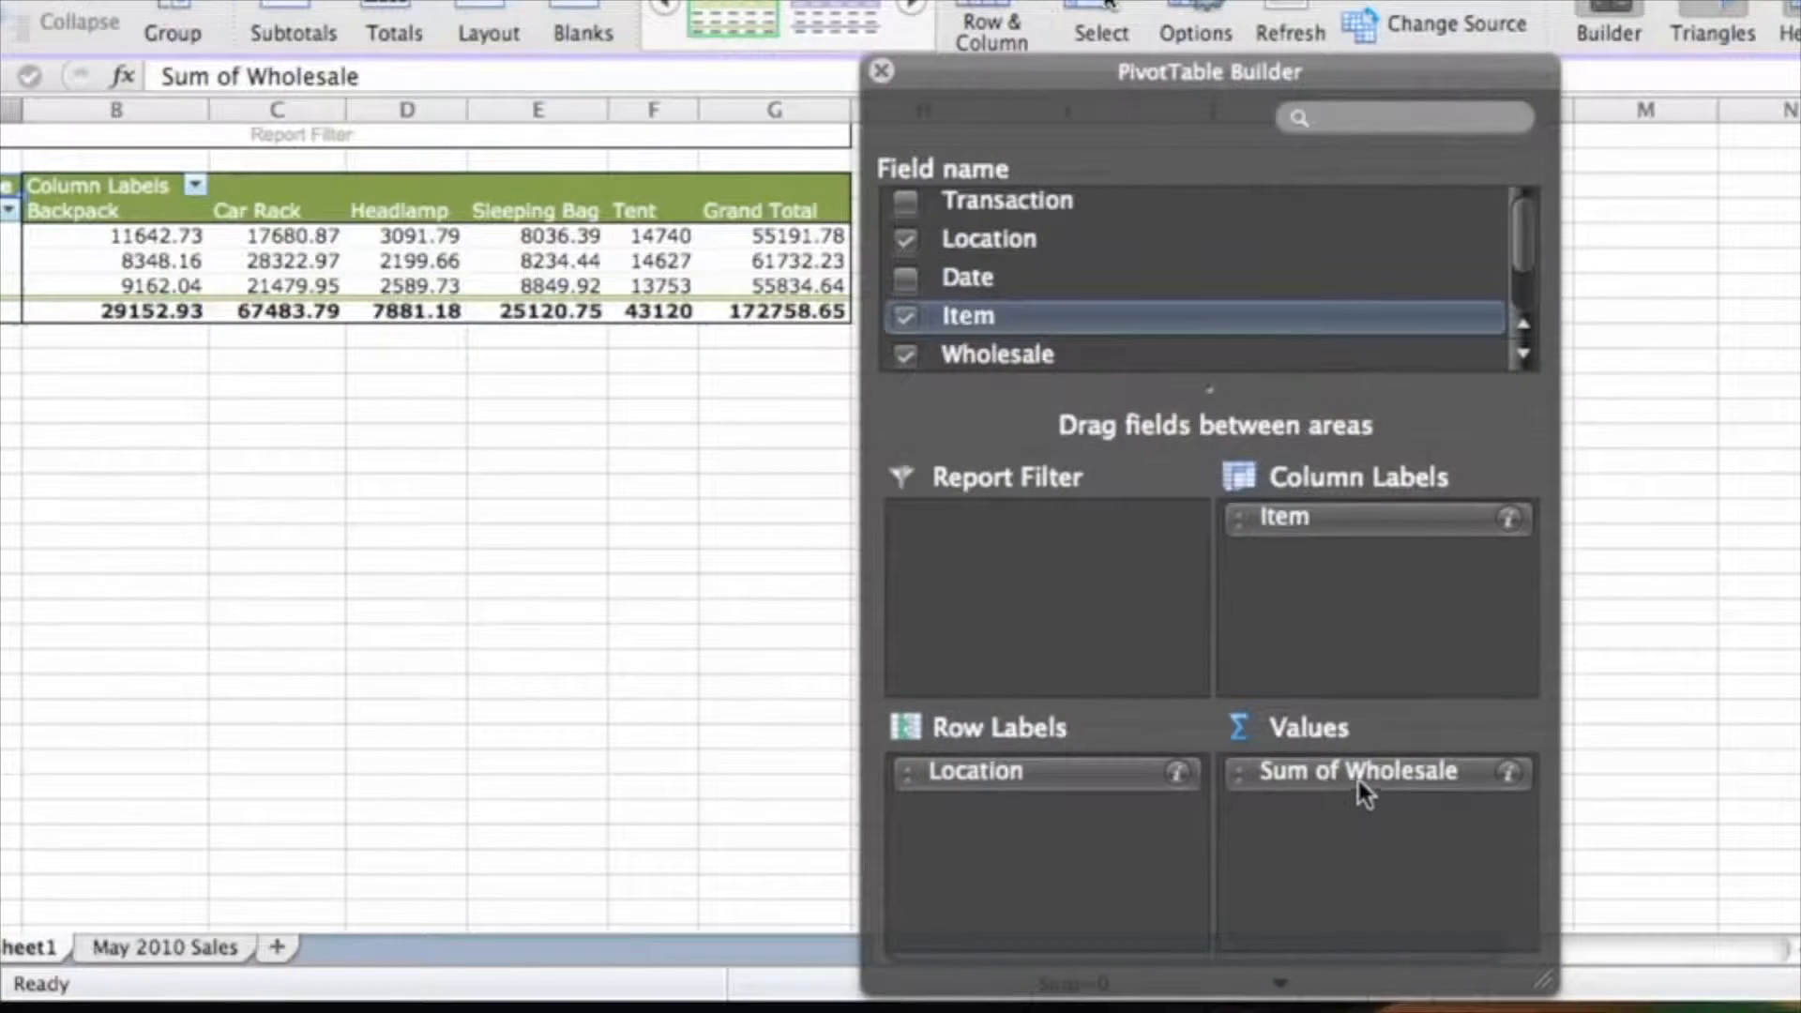
{"action": "left_click_drag", "start_coordinate": [1606, 771], "coordinate": [1800, 716]}
{"action": "left_click_drag", "start_coordinate": [1681, 717], "coordinate": [1687, 716]}
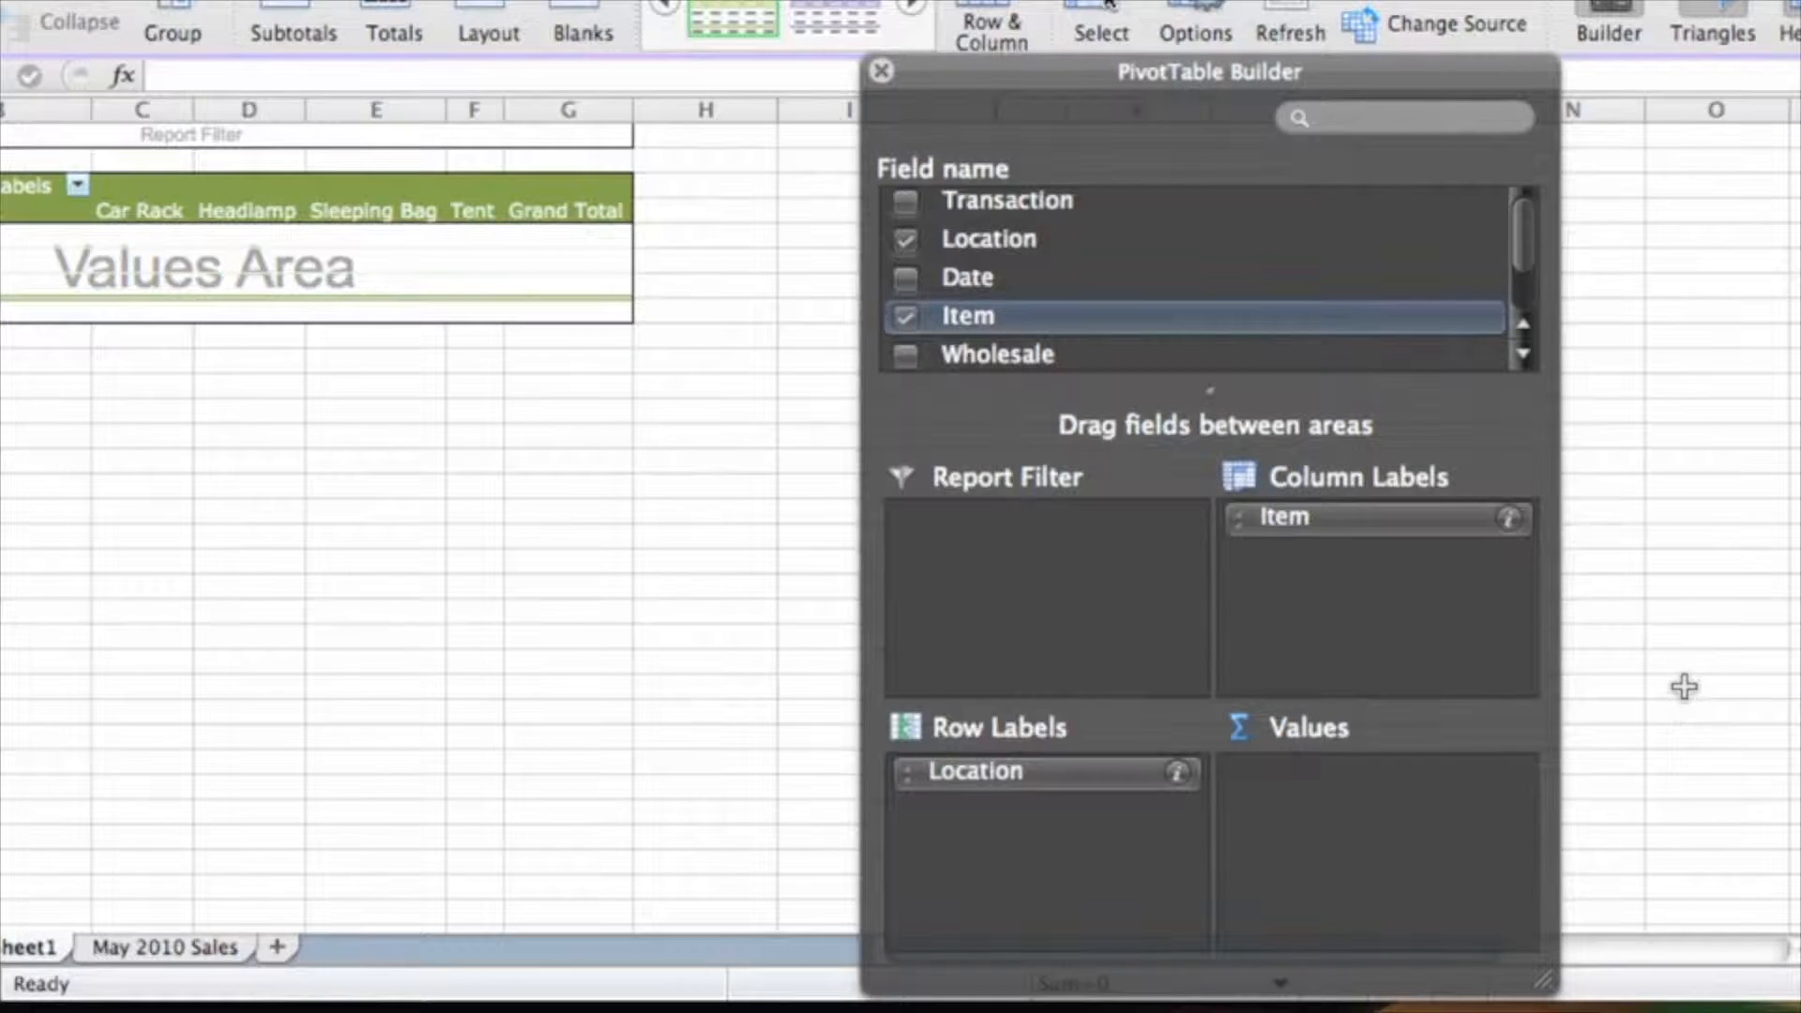
Add Units Sold to Values for a 1937 grand total and spot-check Backpack counts
{"action": "scroll", "coordinate": [1517, 229], "scroll_direction": "down", "scroll_amount": 2}
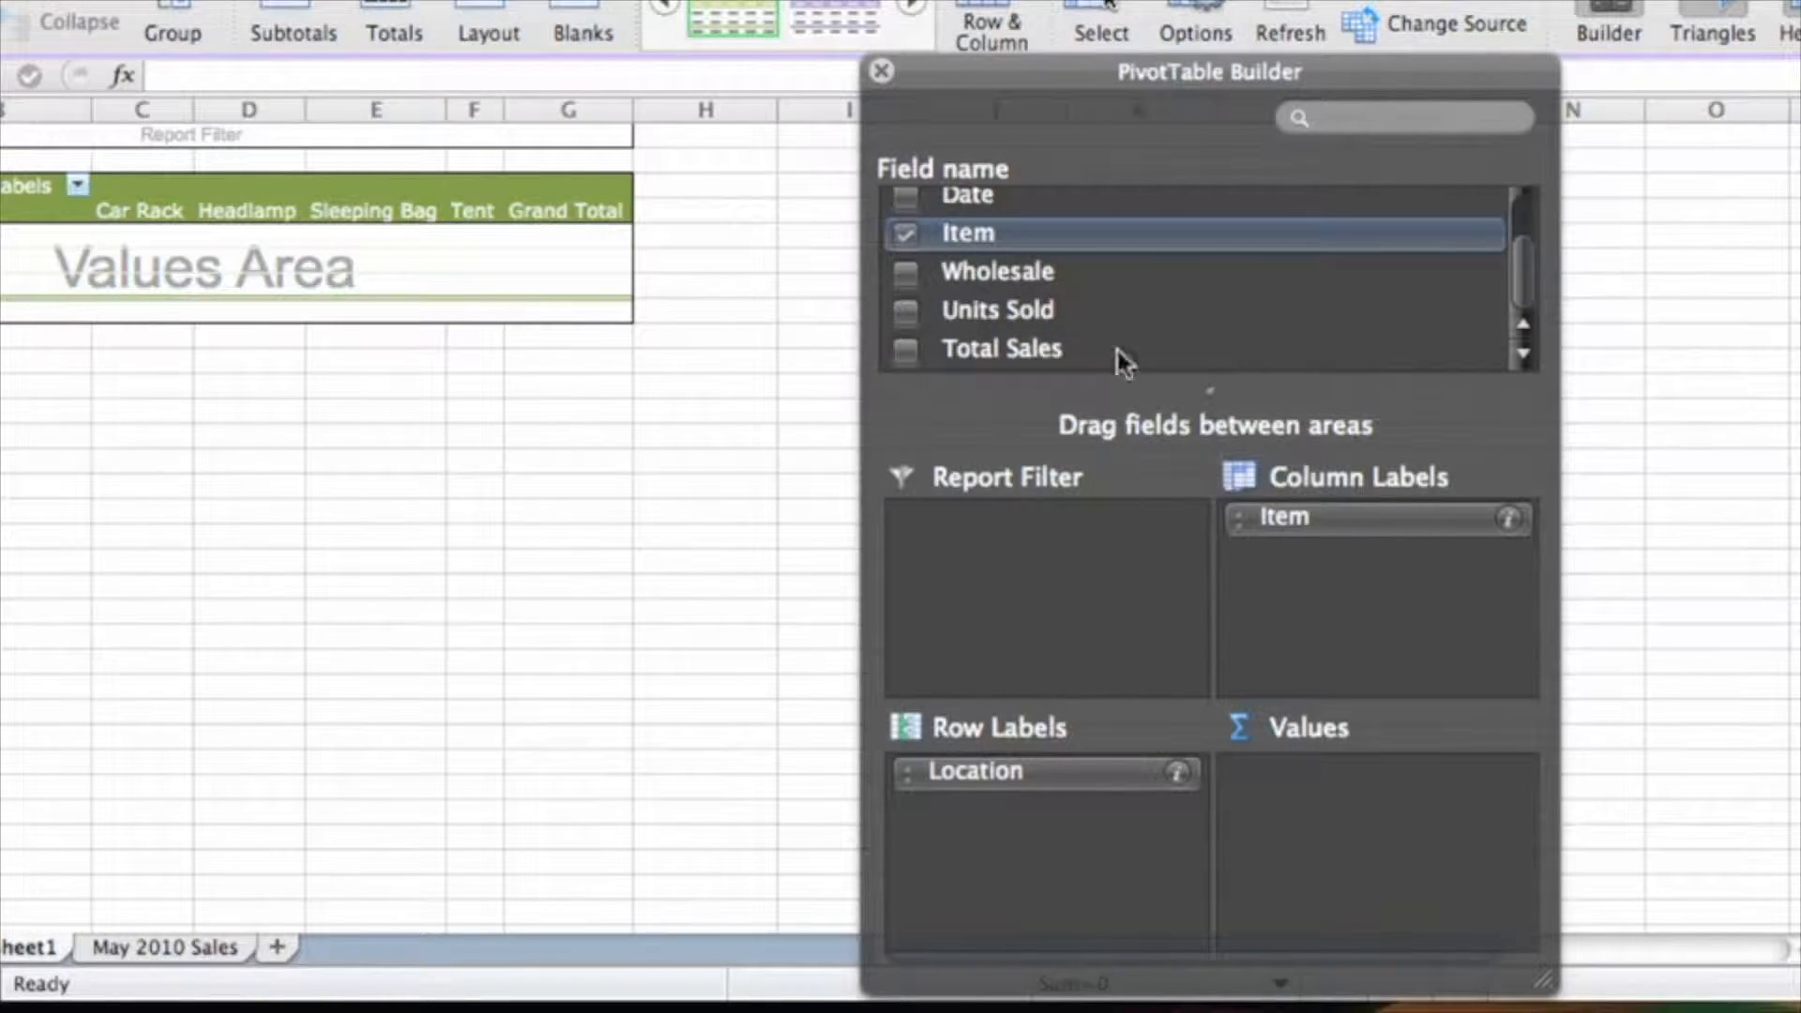
{"action": "left_click_drag", "start_coordinate": [1042, 310], "coordinate": [1382, 791]}
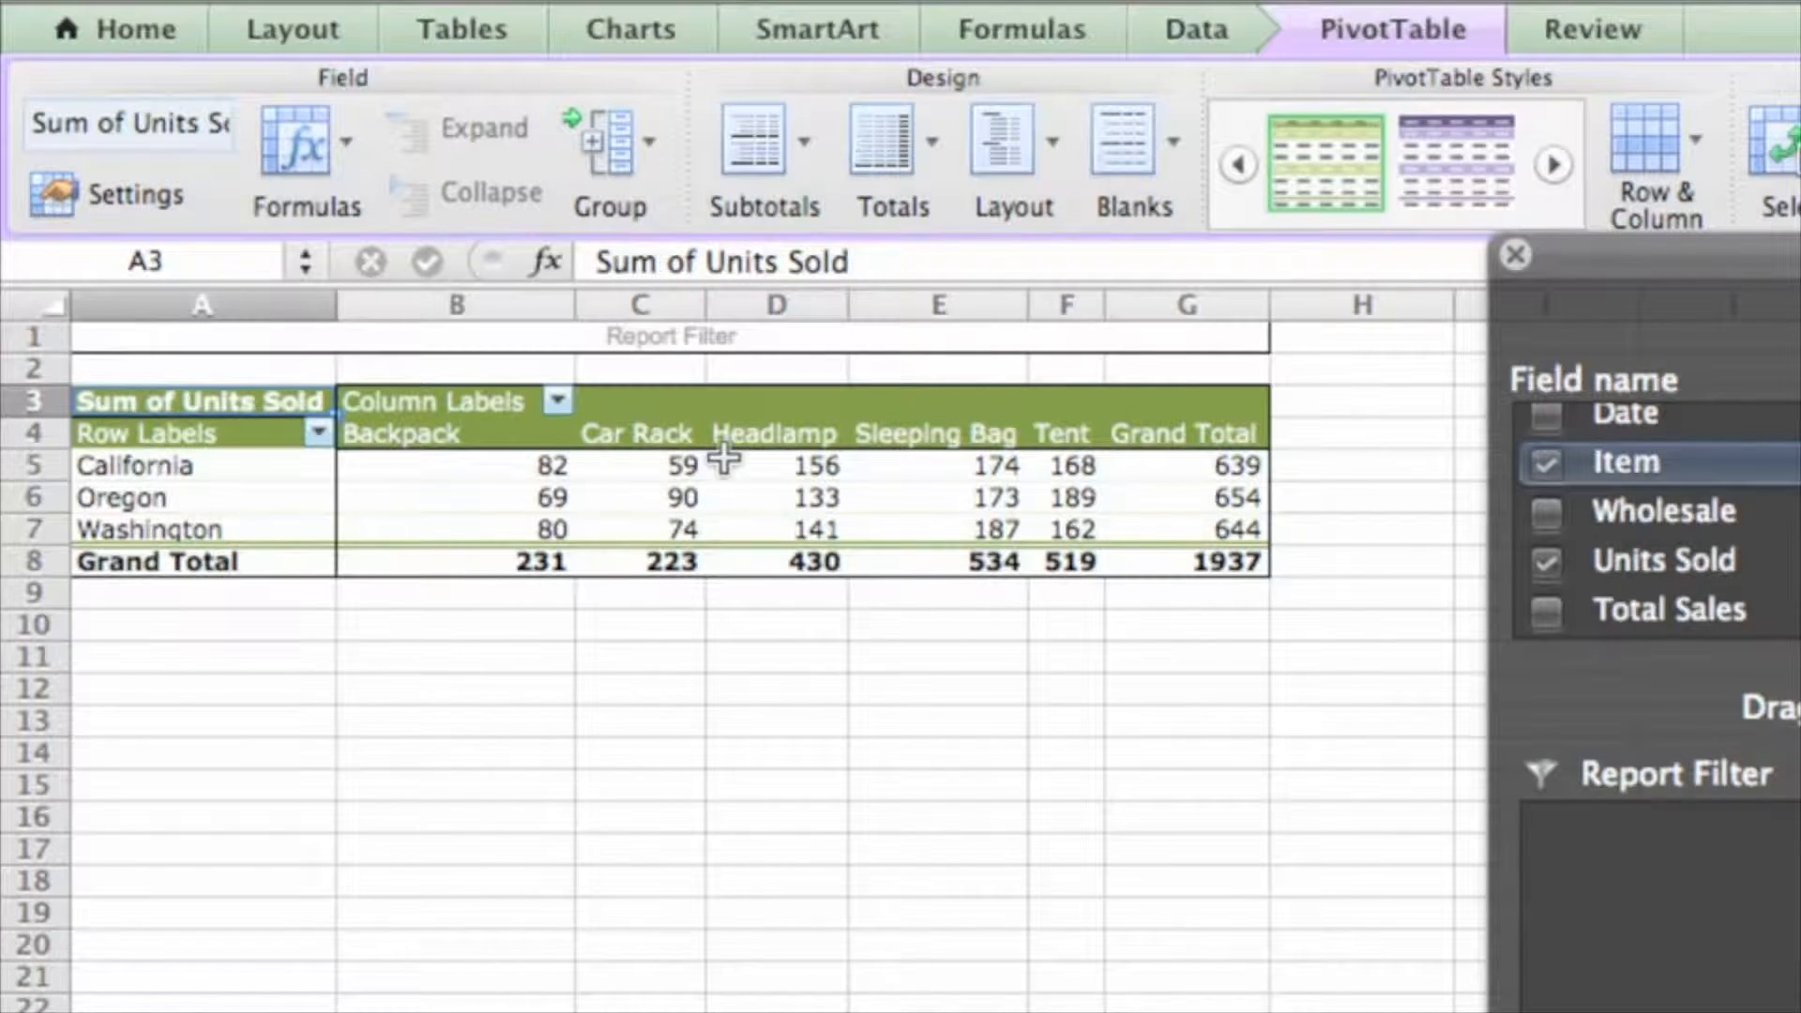
{"action": "left_click", "coordinate": [462, 469]}
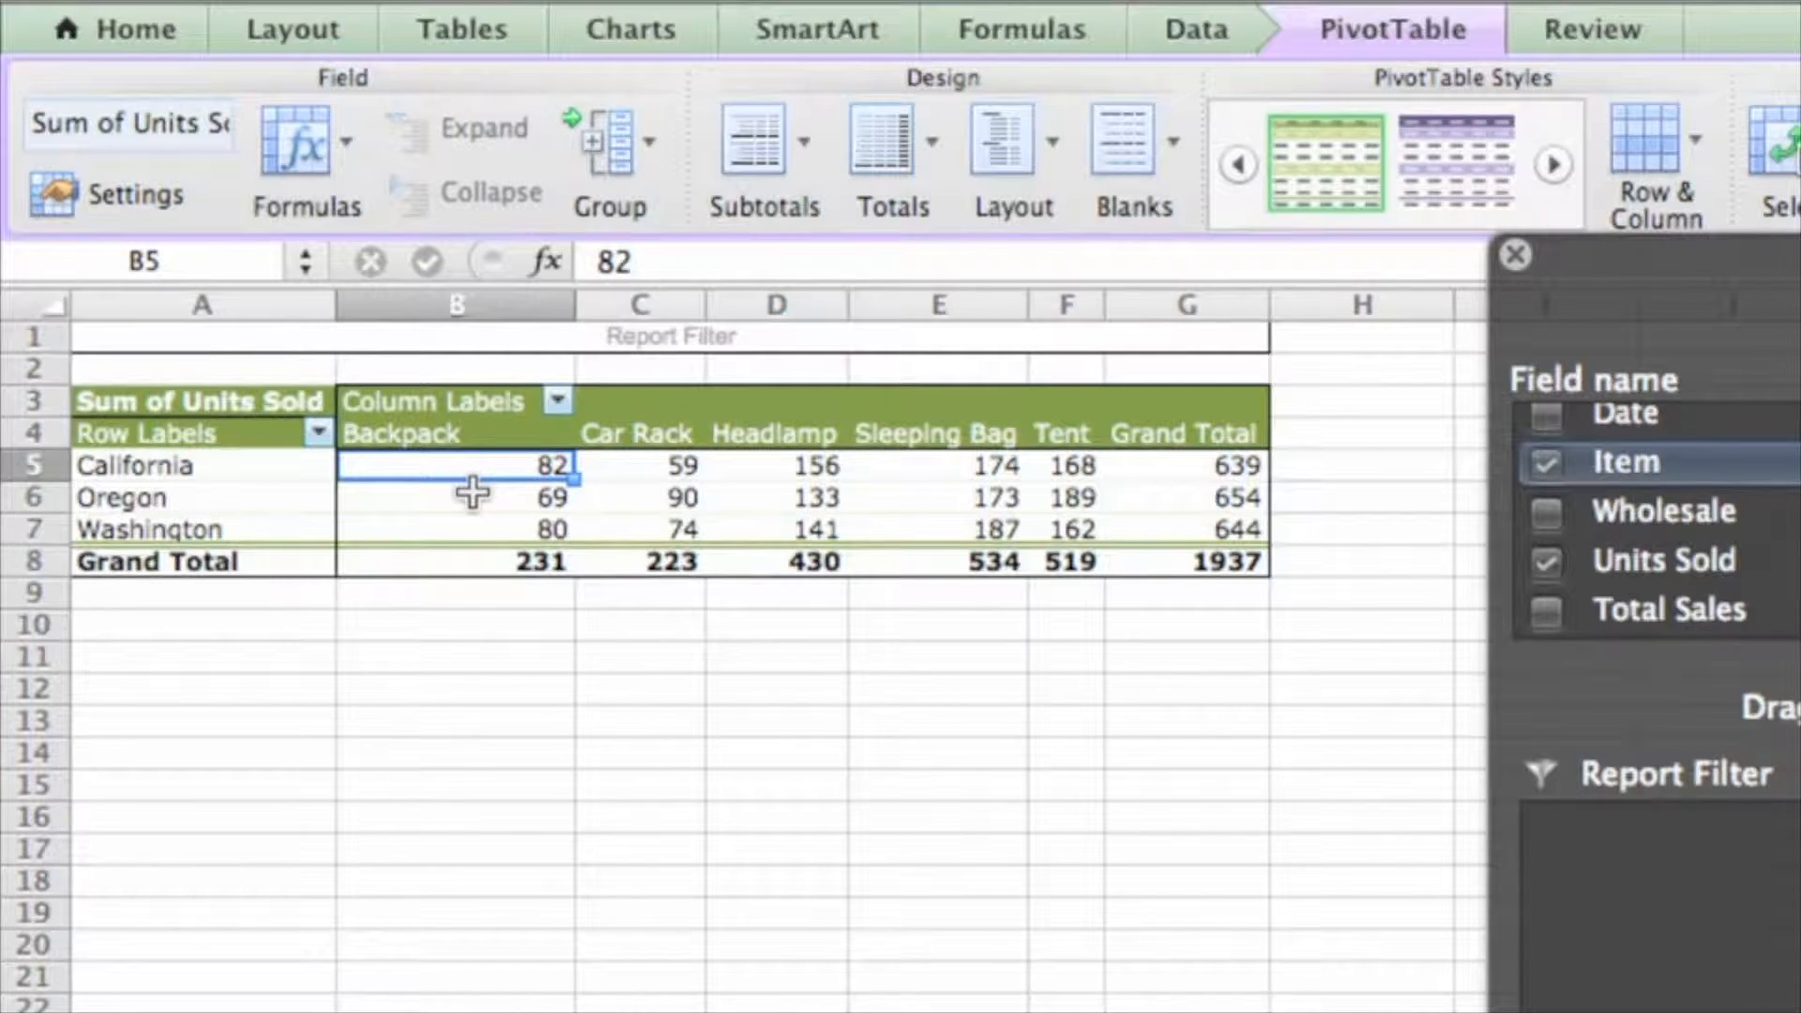
{"action": "left_click", "coordinate": [622, 473]}
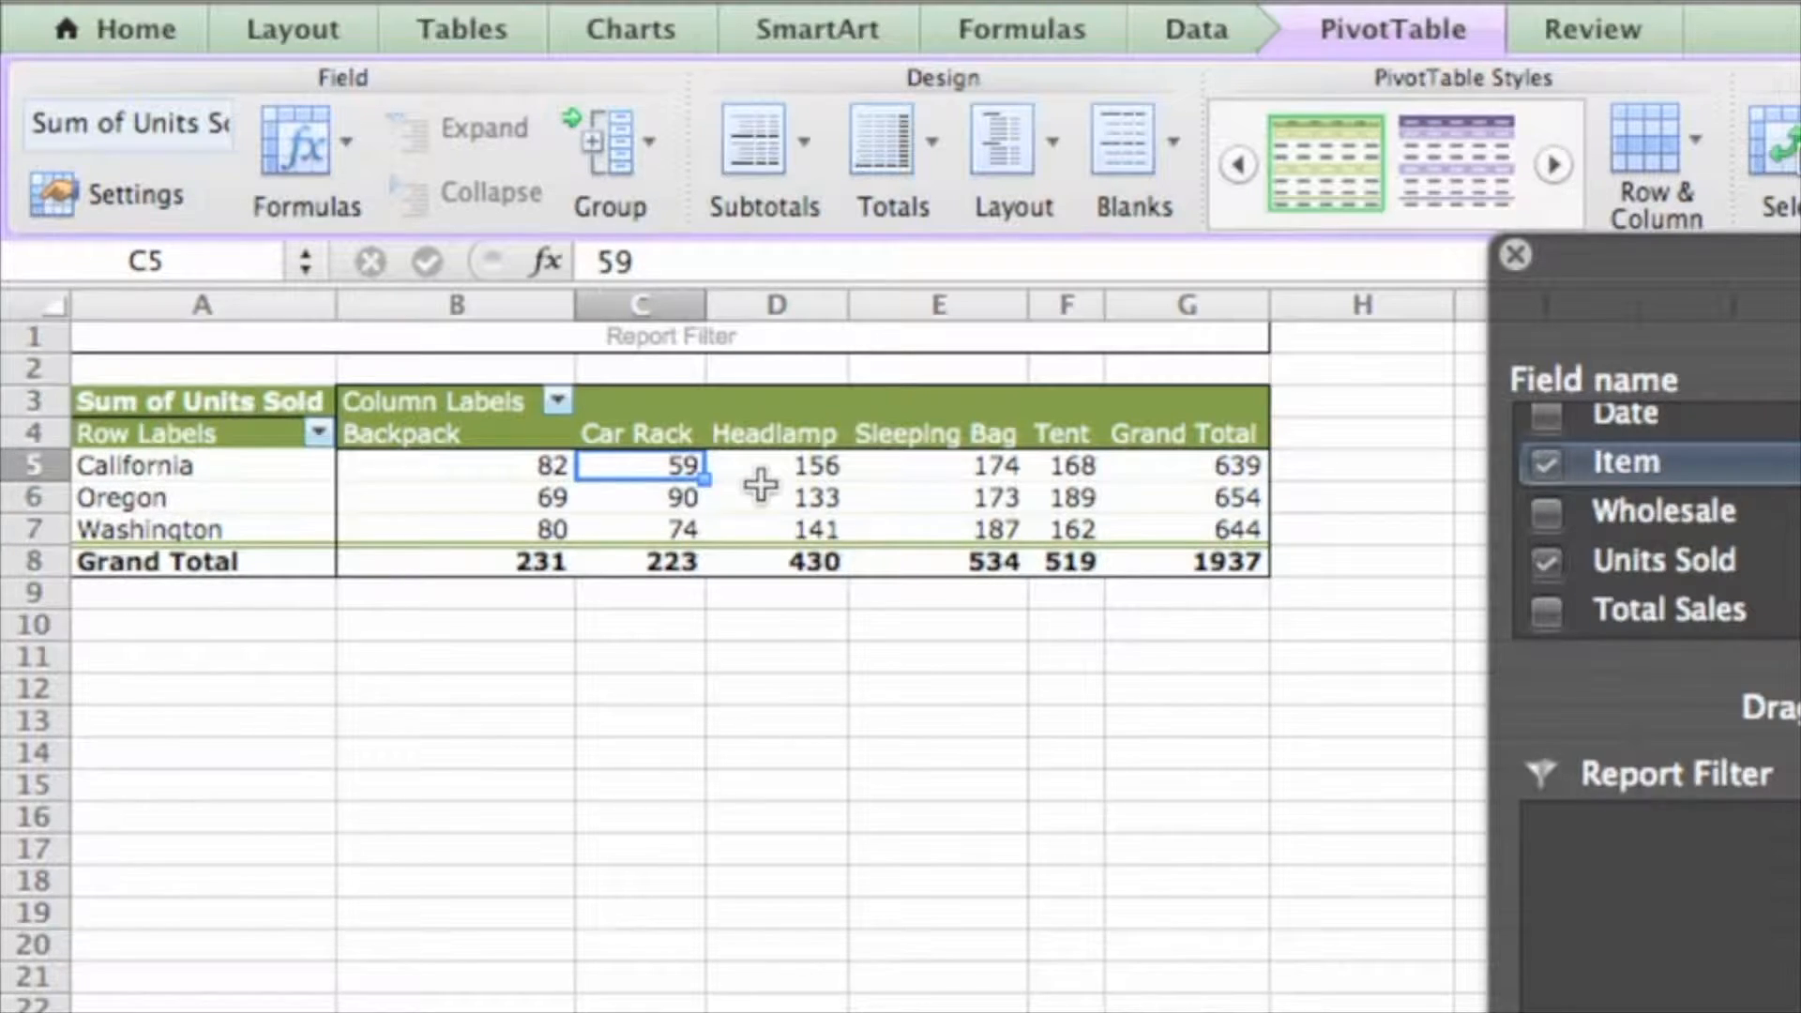
{"action": "left_click", "coordinate": [479, 569]}
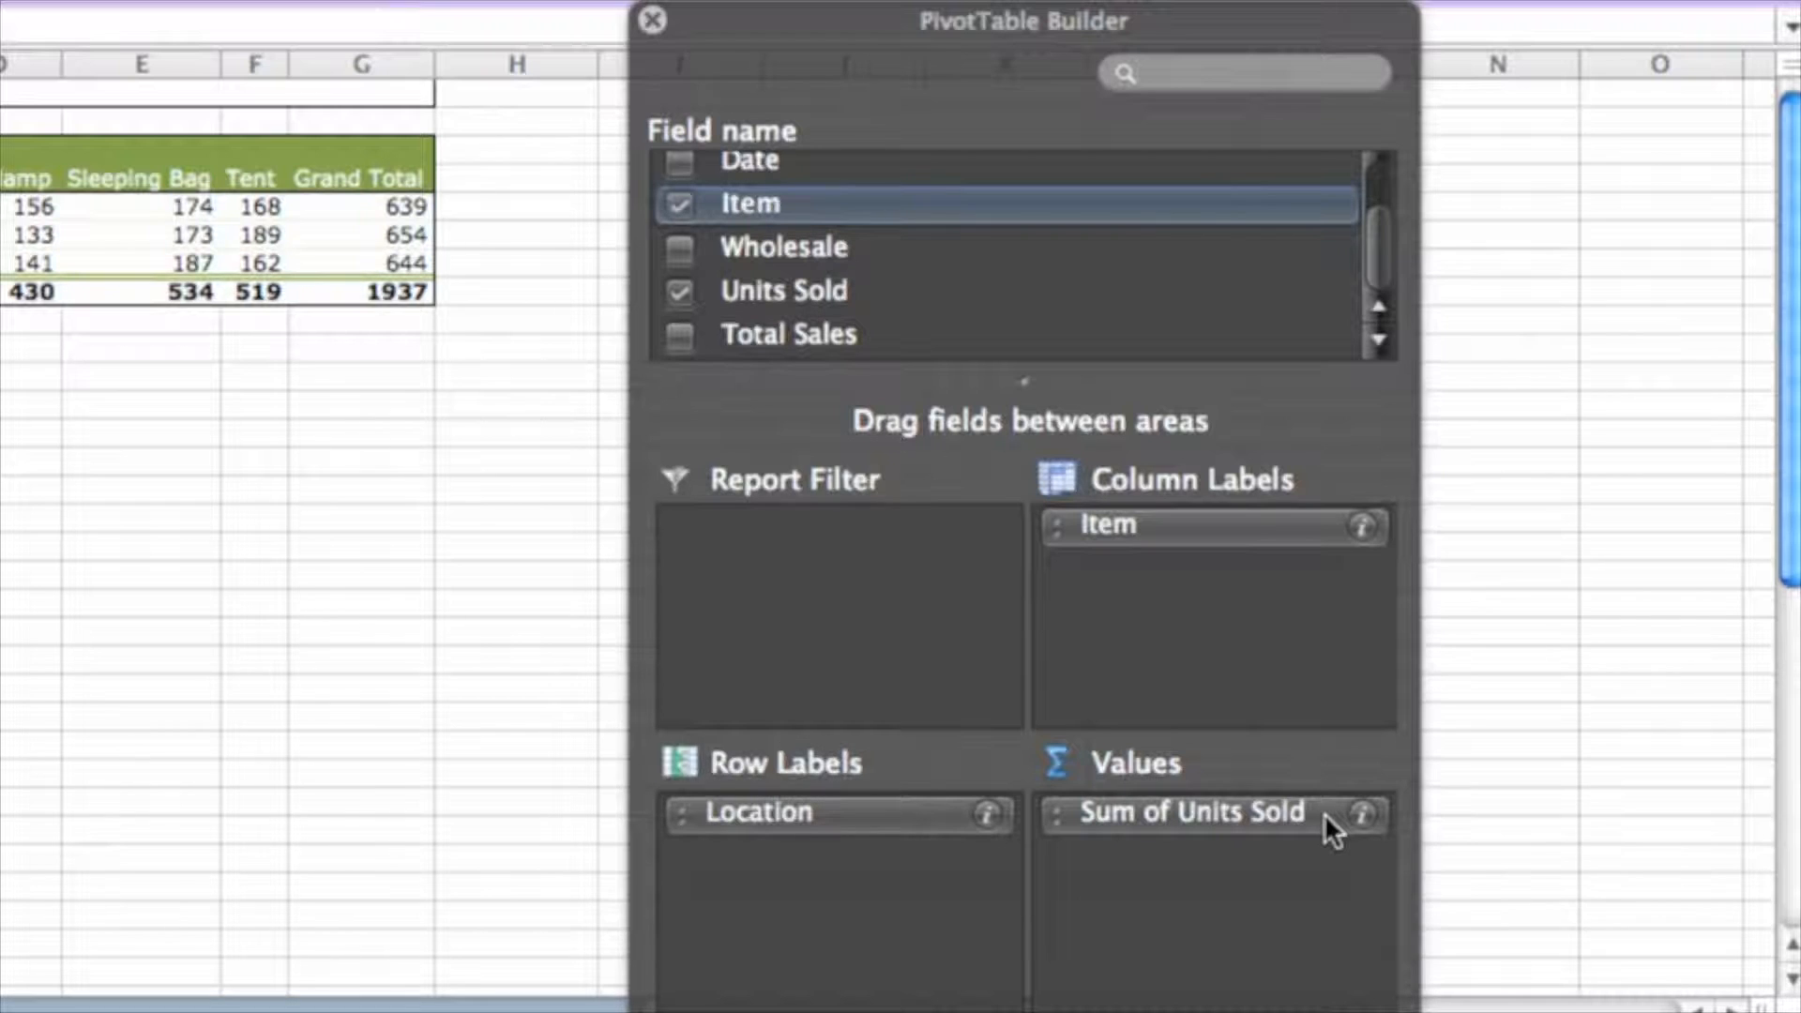
Swap Sum of Units Sold for Total Sales in the Values area, giving a 396478.19 grand total
{"action": "left_click_drag", "start_coordinate": [1323, 810], "coordinate": [1552, 805]}
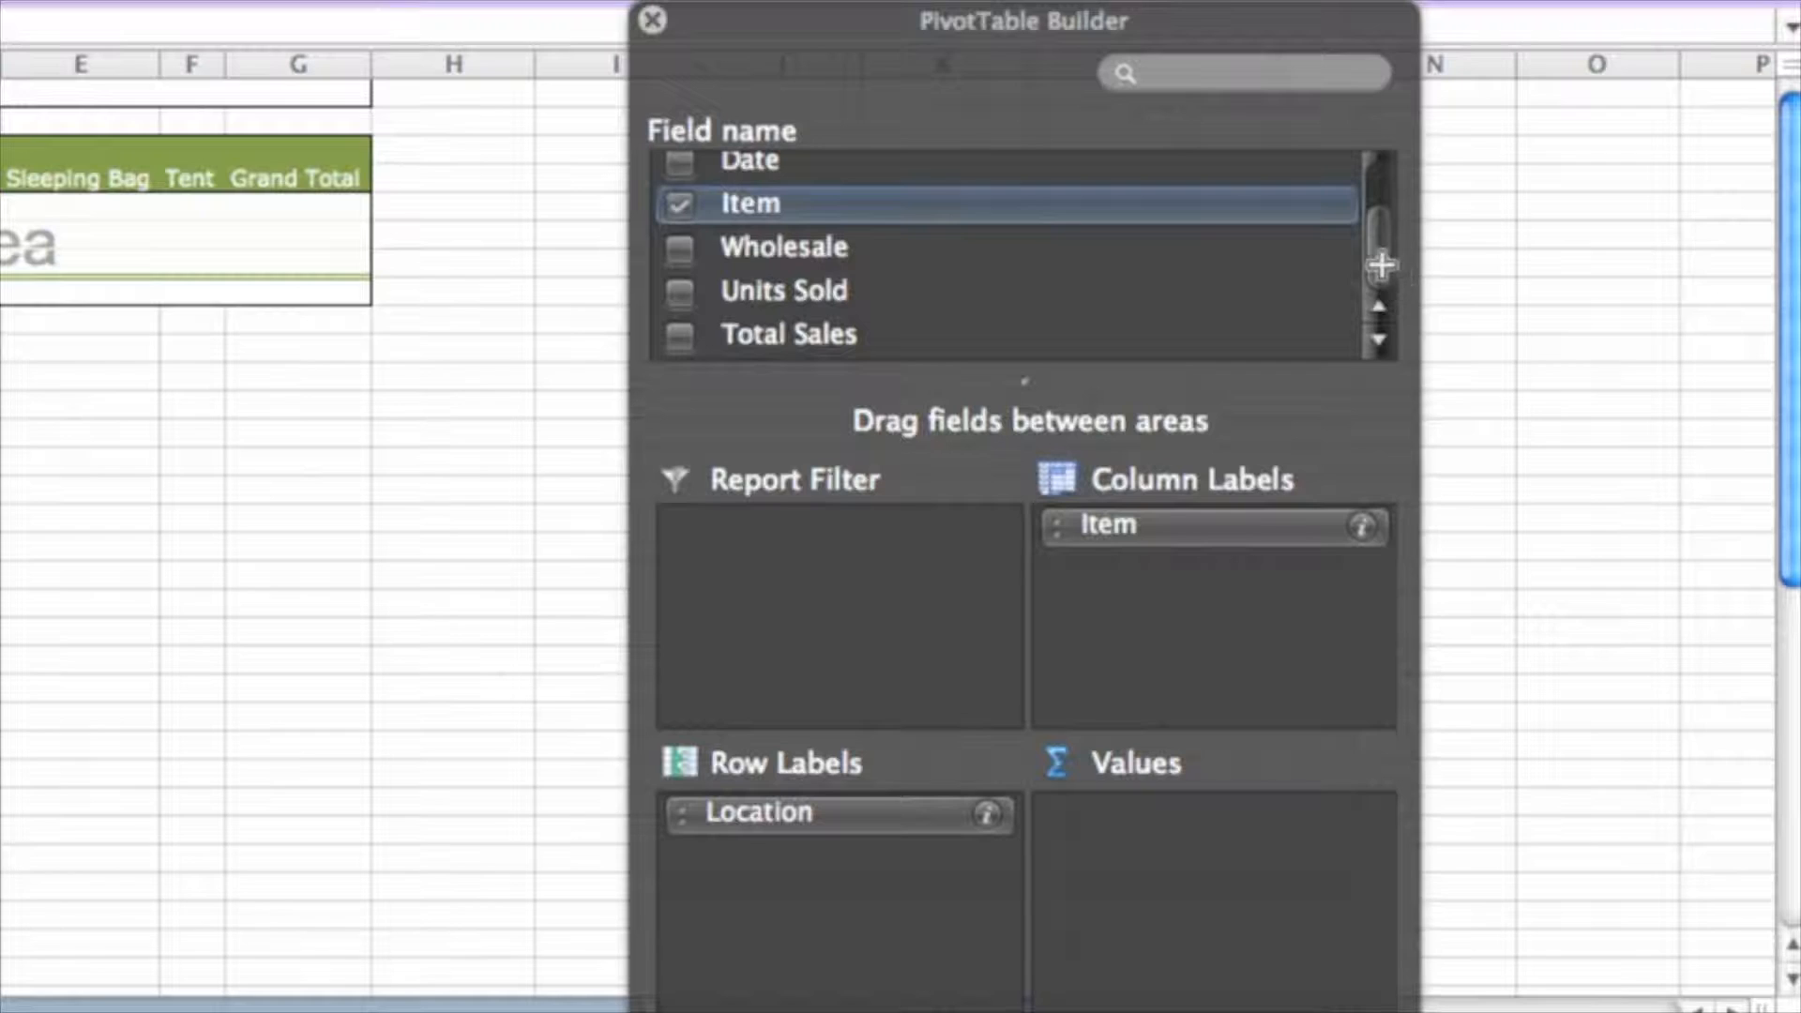
{"action": "left_click_drag", "start_coordinate": [787, 330], "coordinate": [1215, 825]}
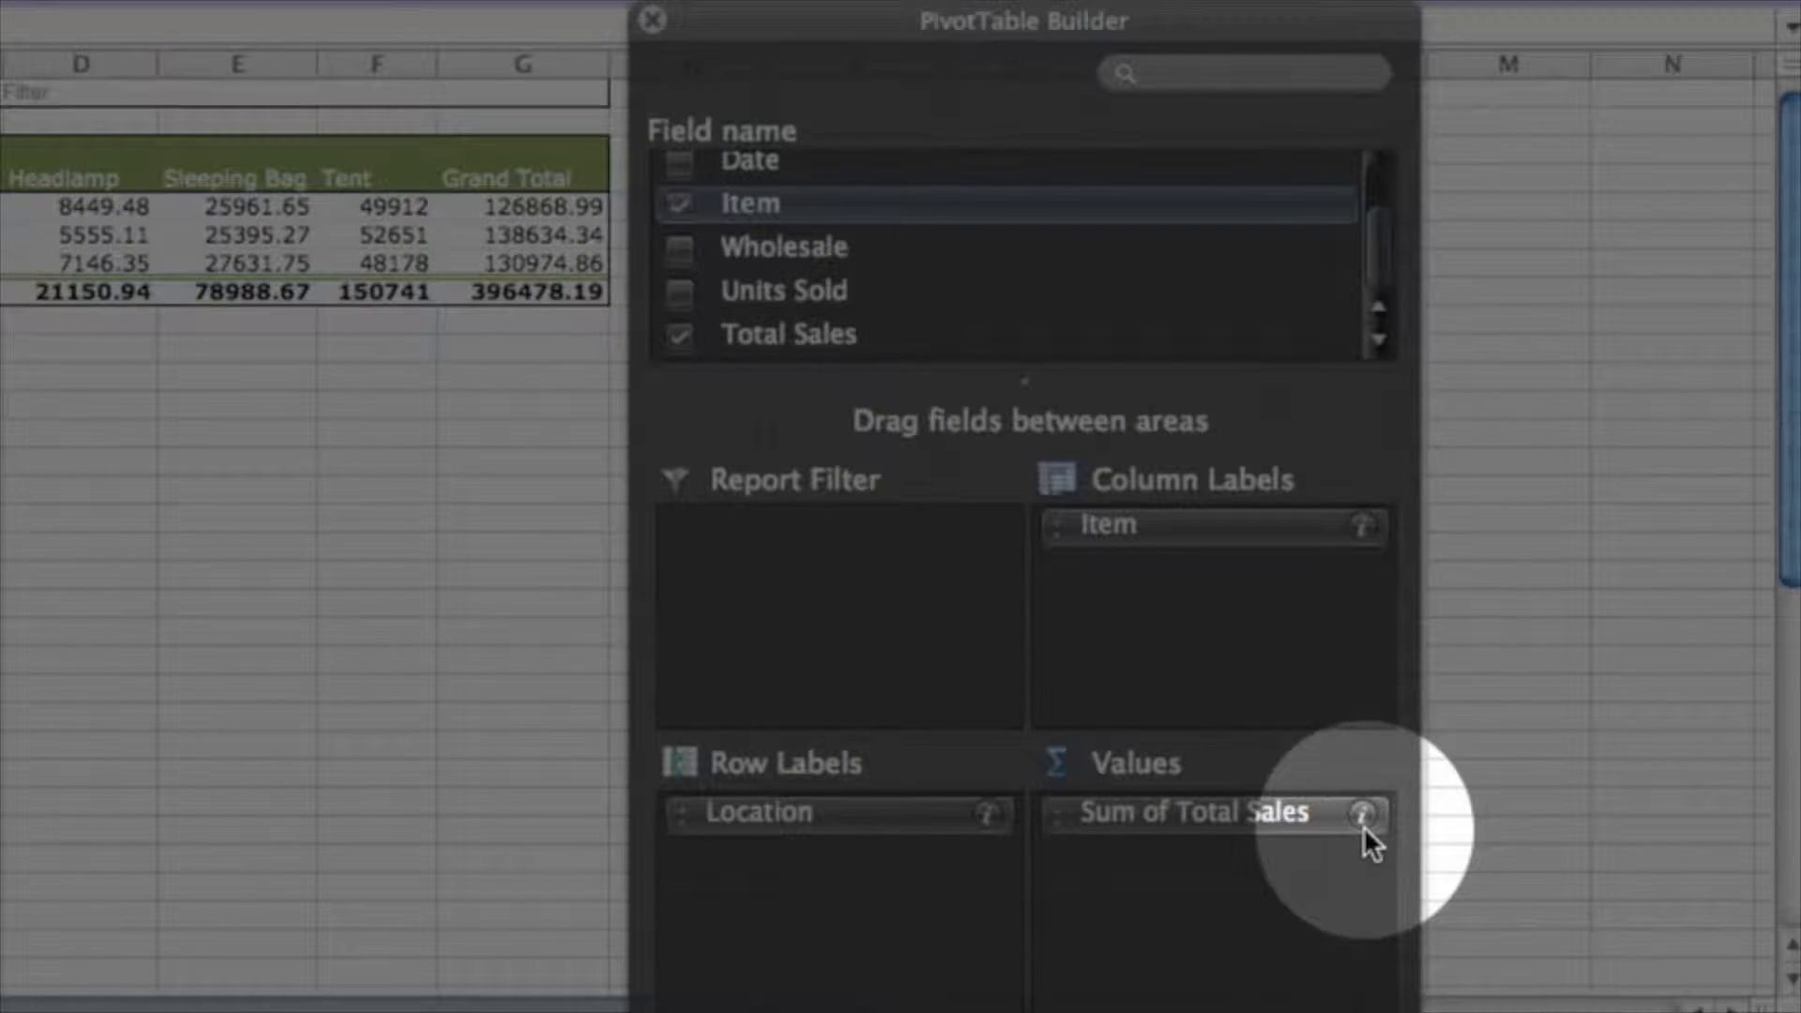
Change the Total Sales field to summarize by Average, giving a 503.1449112 grand average
{"action": "left_click", "coordinate": [1362, 816]}
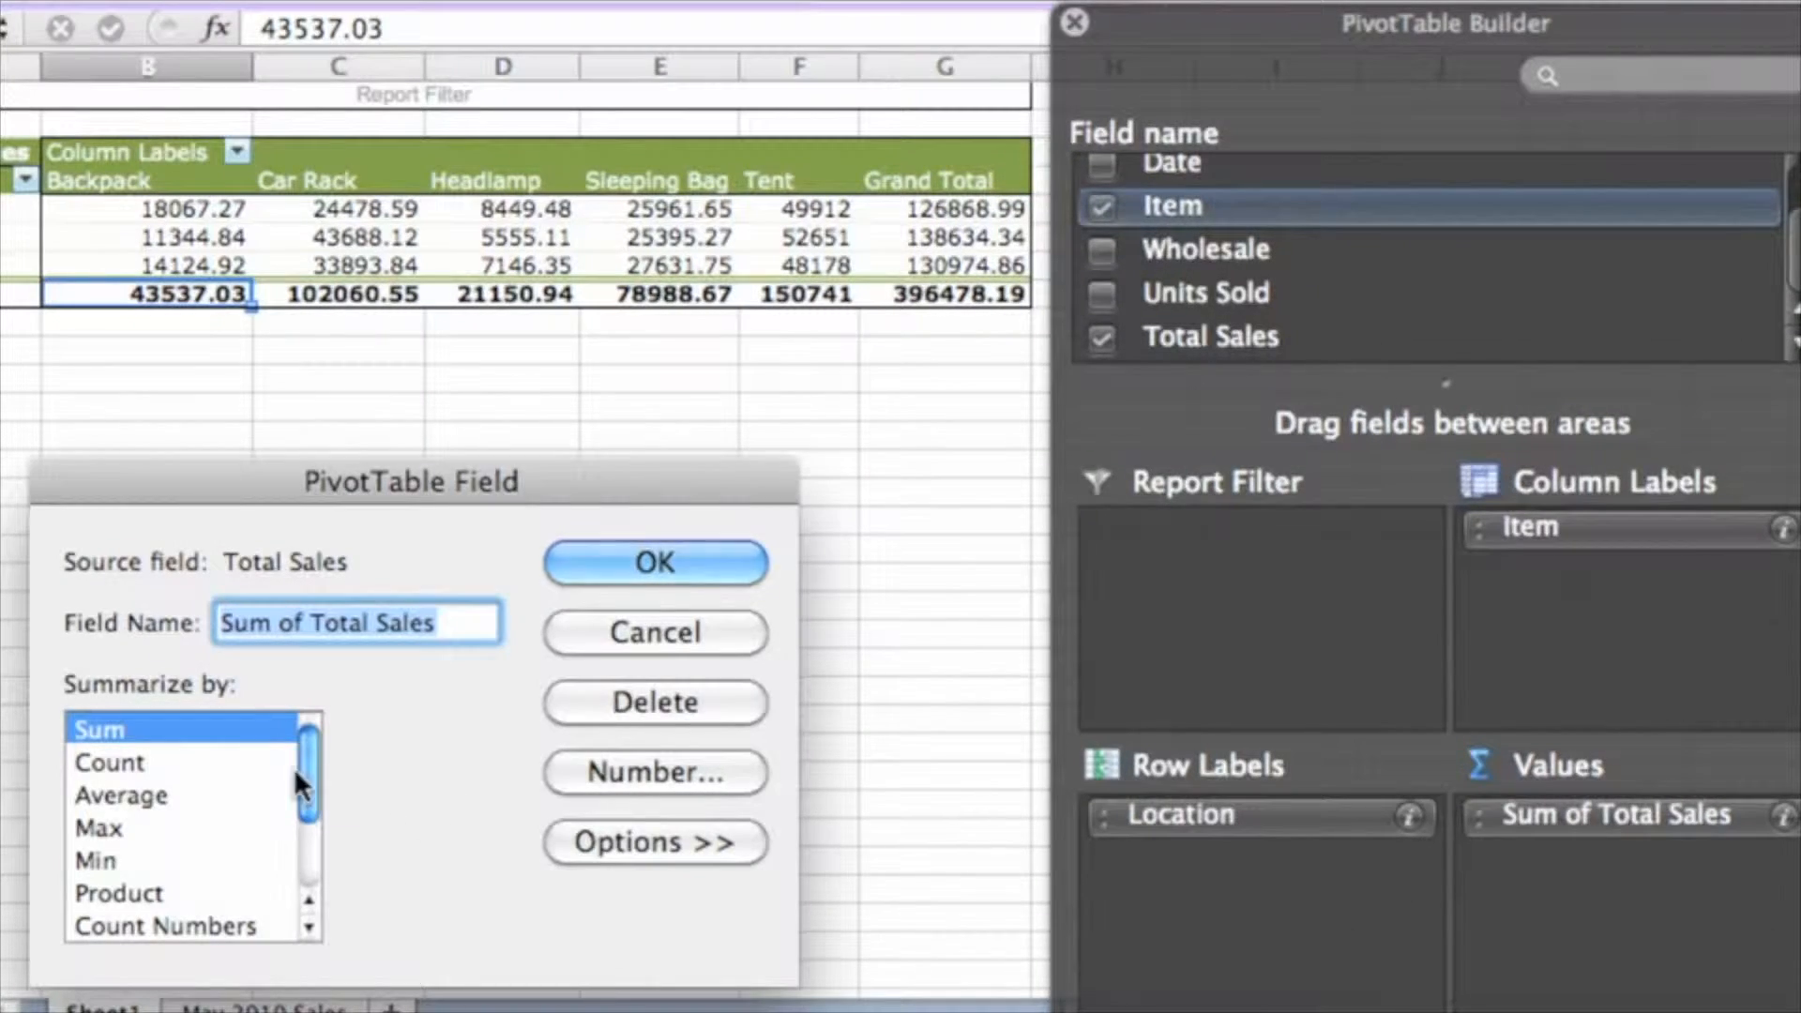
{"action": "left_click", "coordinate": [187, 793]}
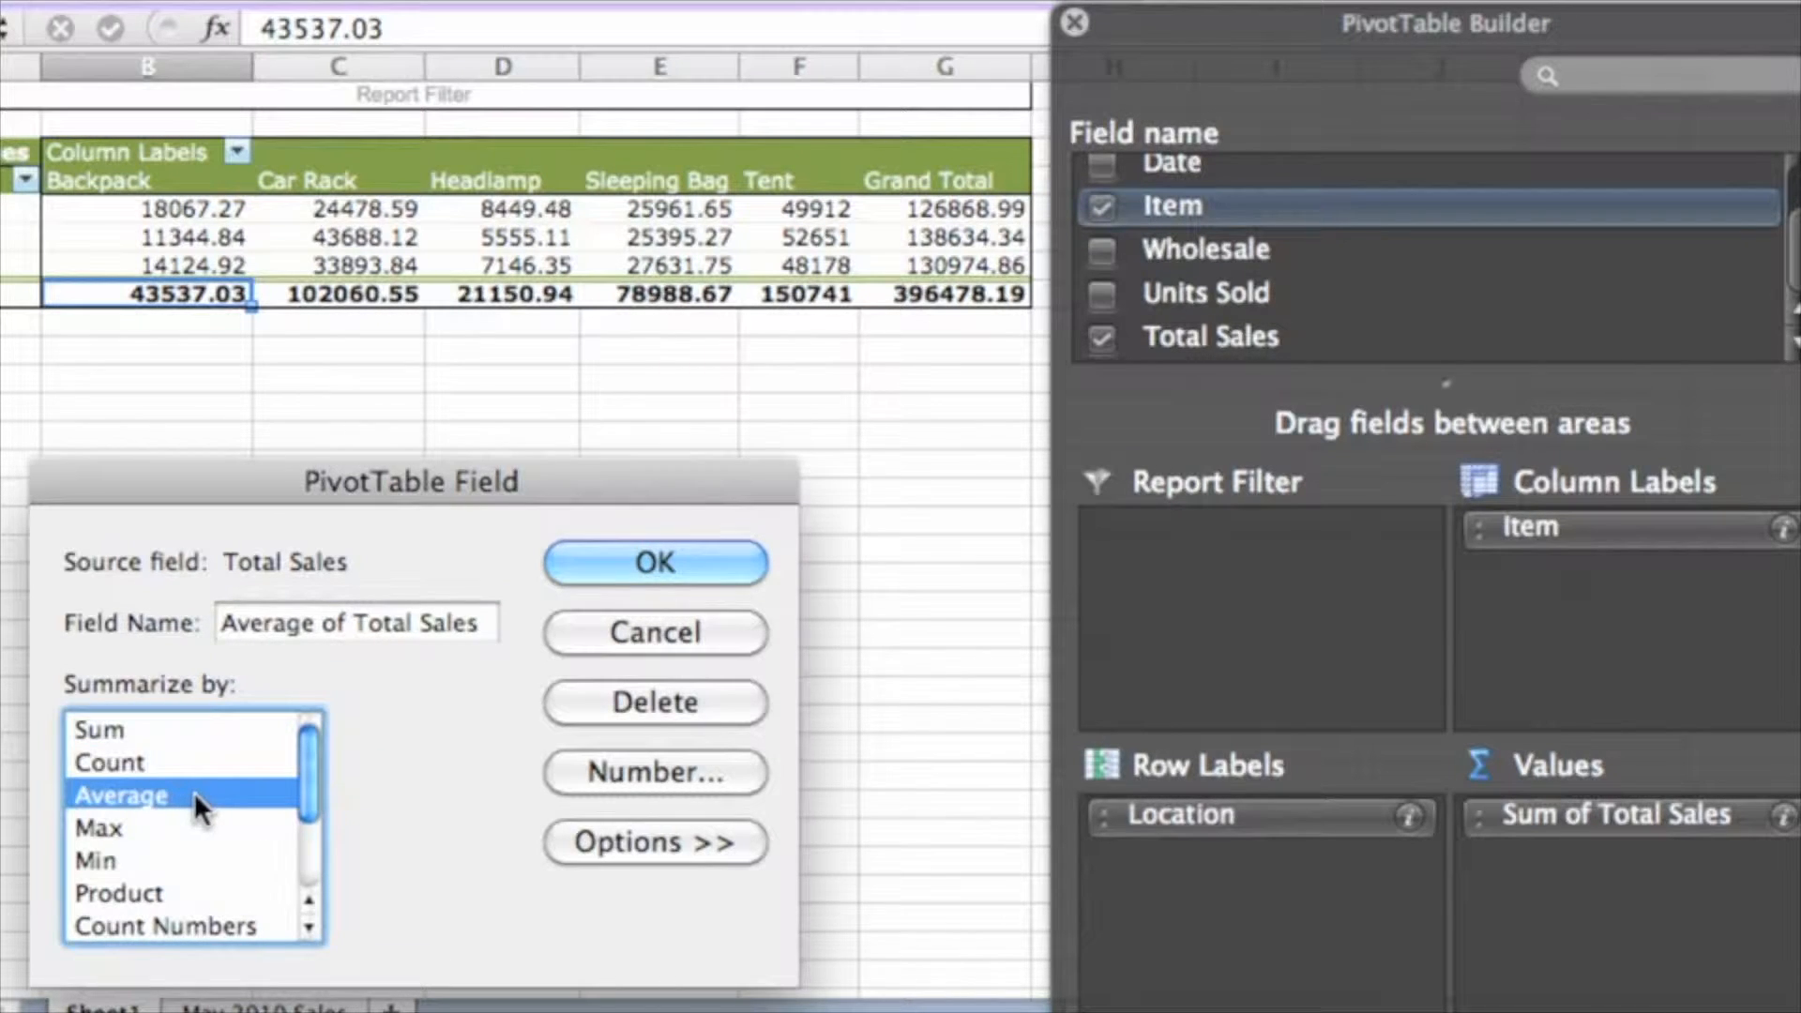
{"action": "left_click", "coordinate": [576, 560]}
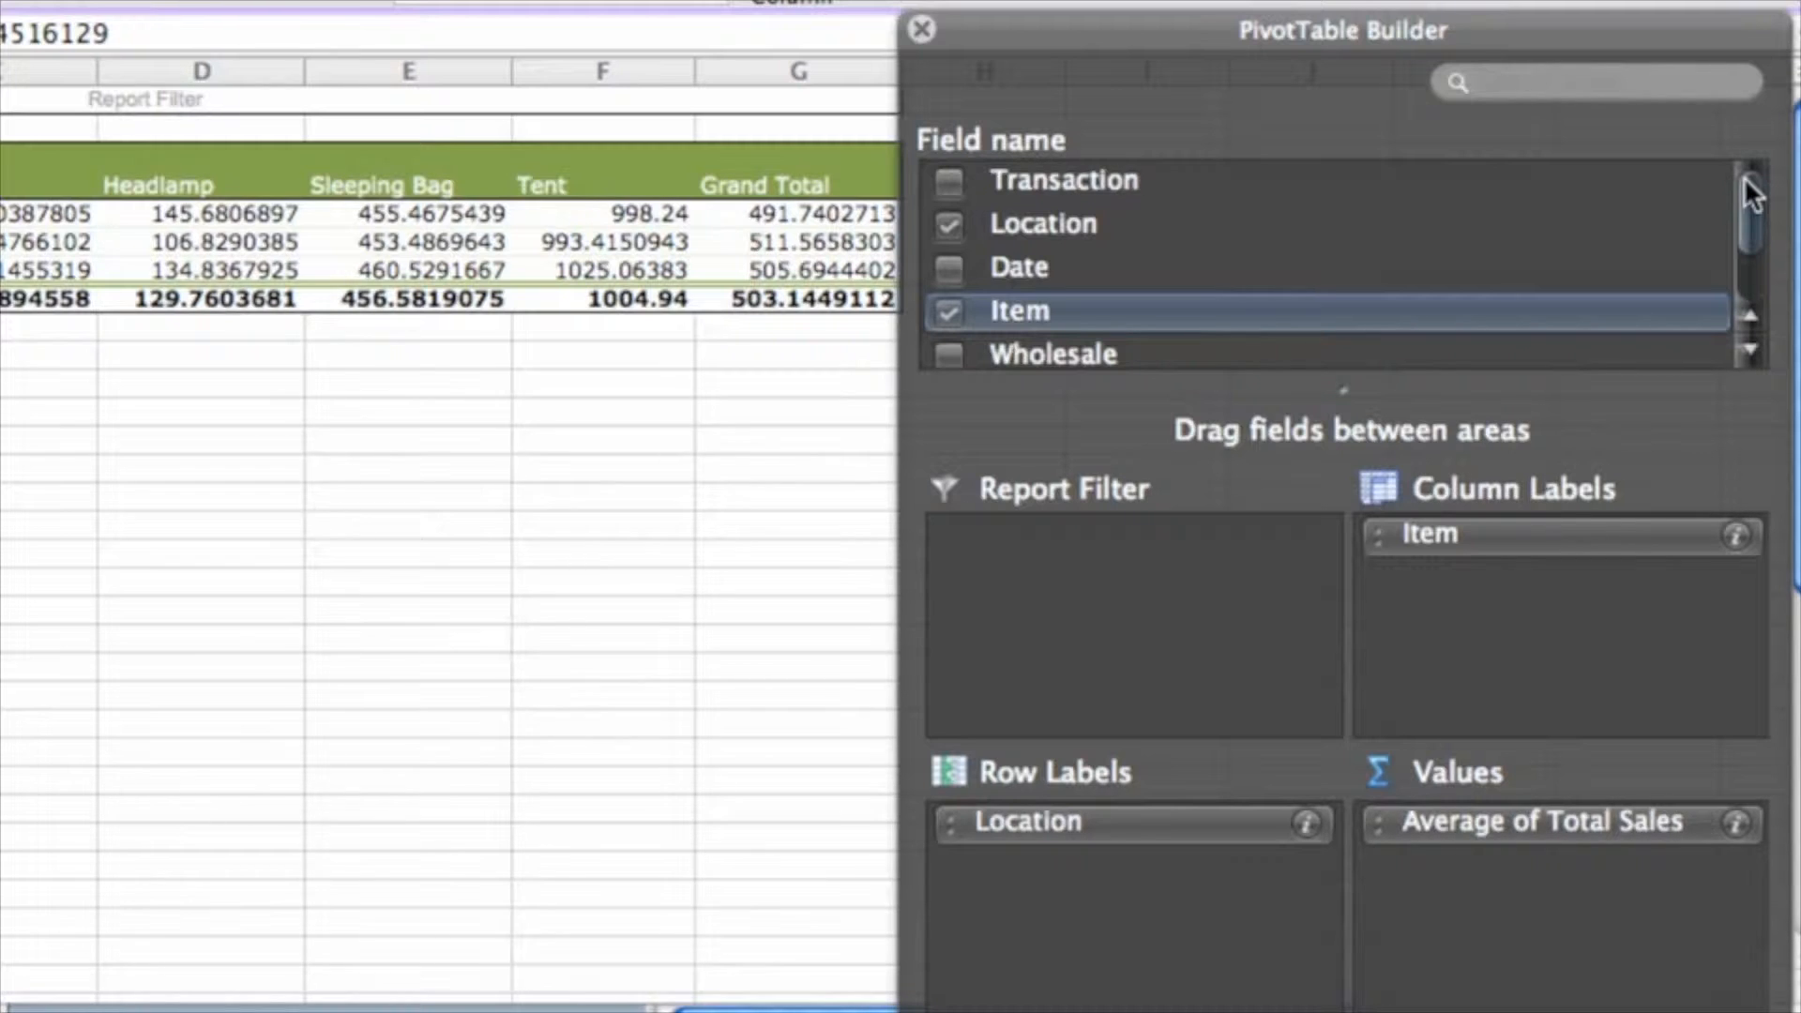
Add Date as a report filter limited to 5-May, then select the California and Oregon Backpack averages
{"action": "left_click_drag", "start_coordinate": [996, 265], "coordinate": [1068, 547]}
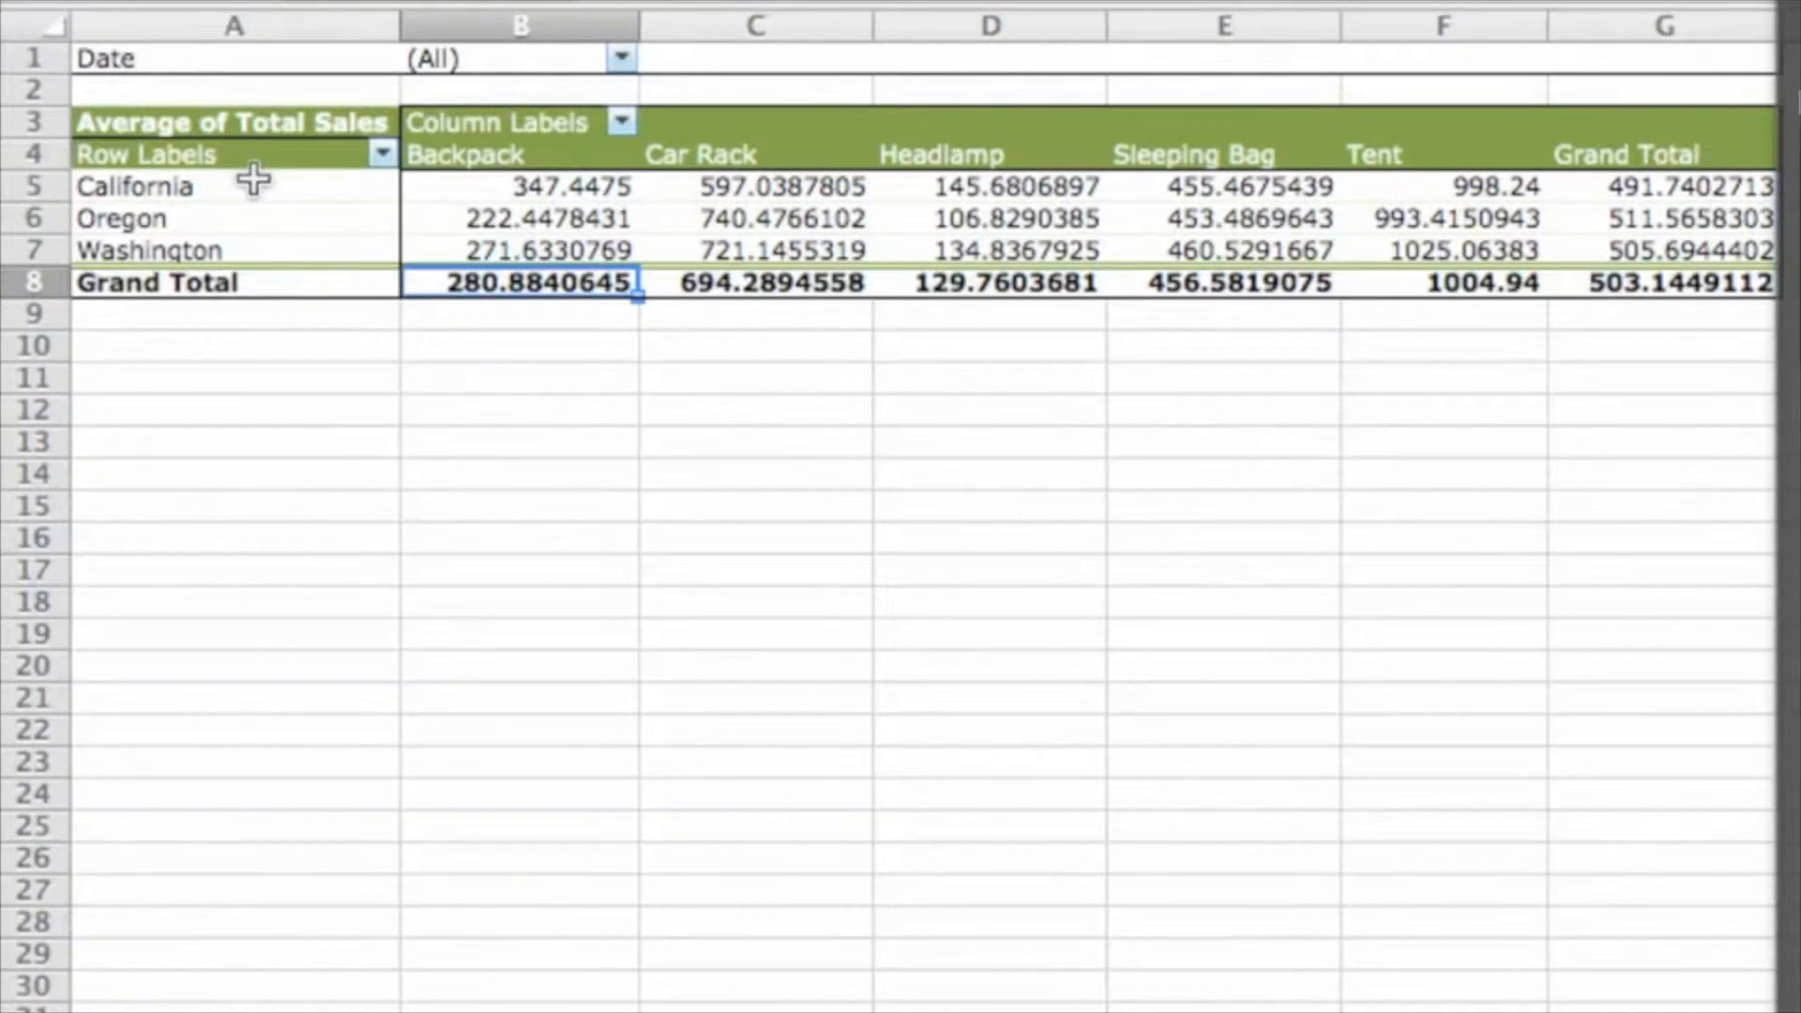
{"action": "left_click", "coordinate": [620, 54]}
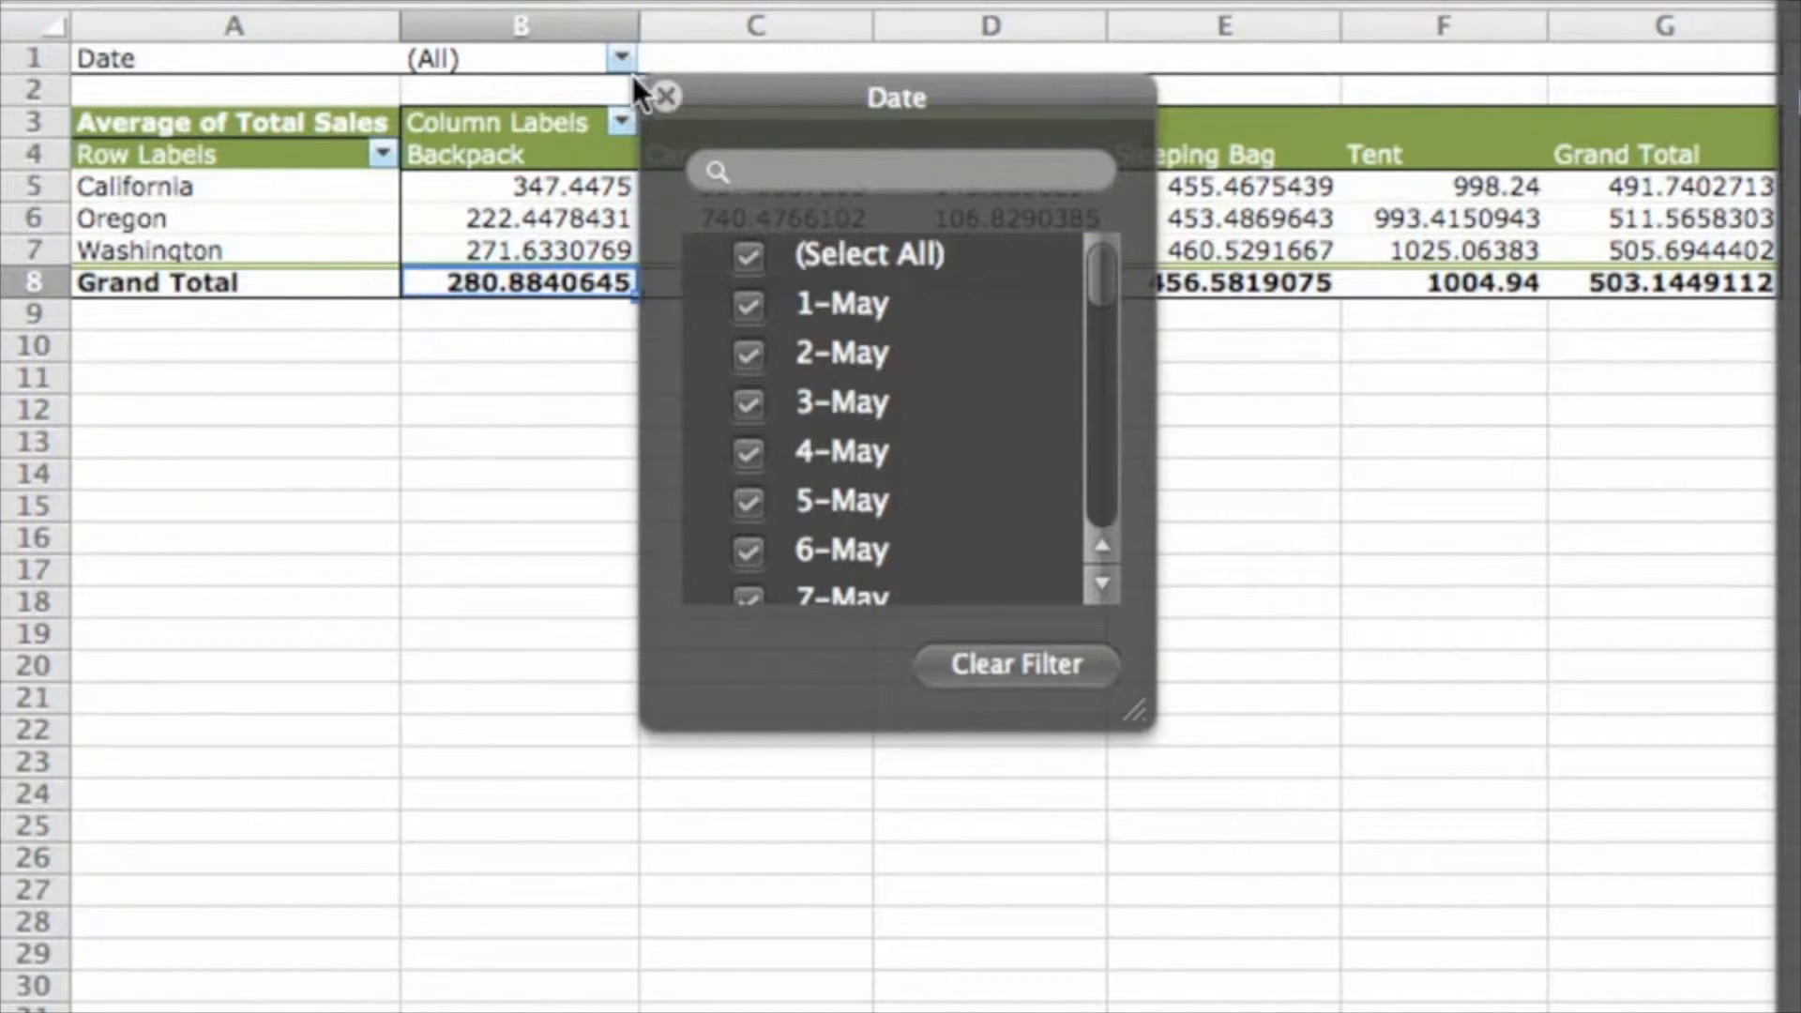
{"action": "left_click", "coordinate": [749, 256]}
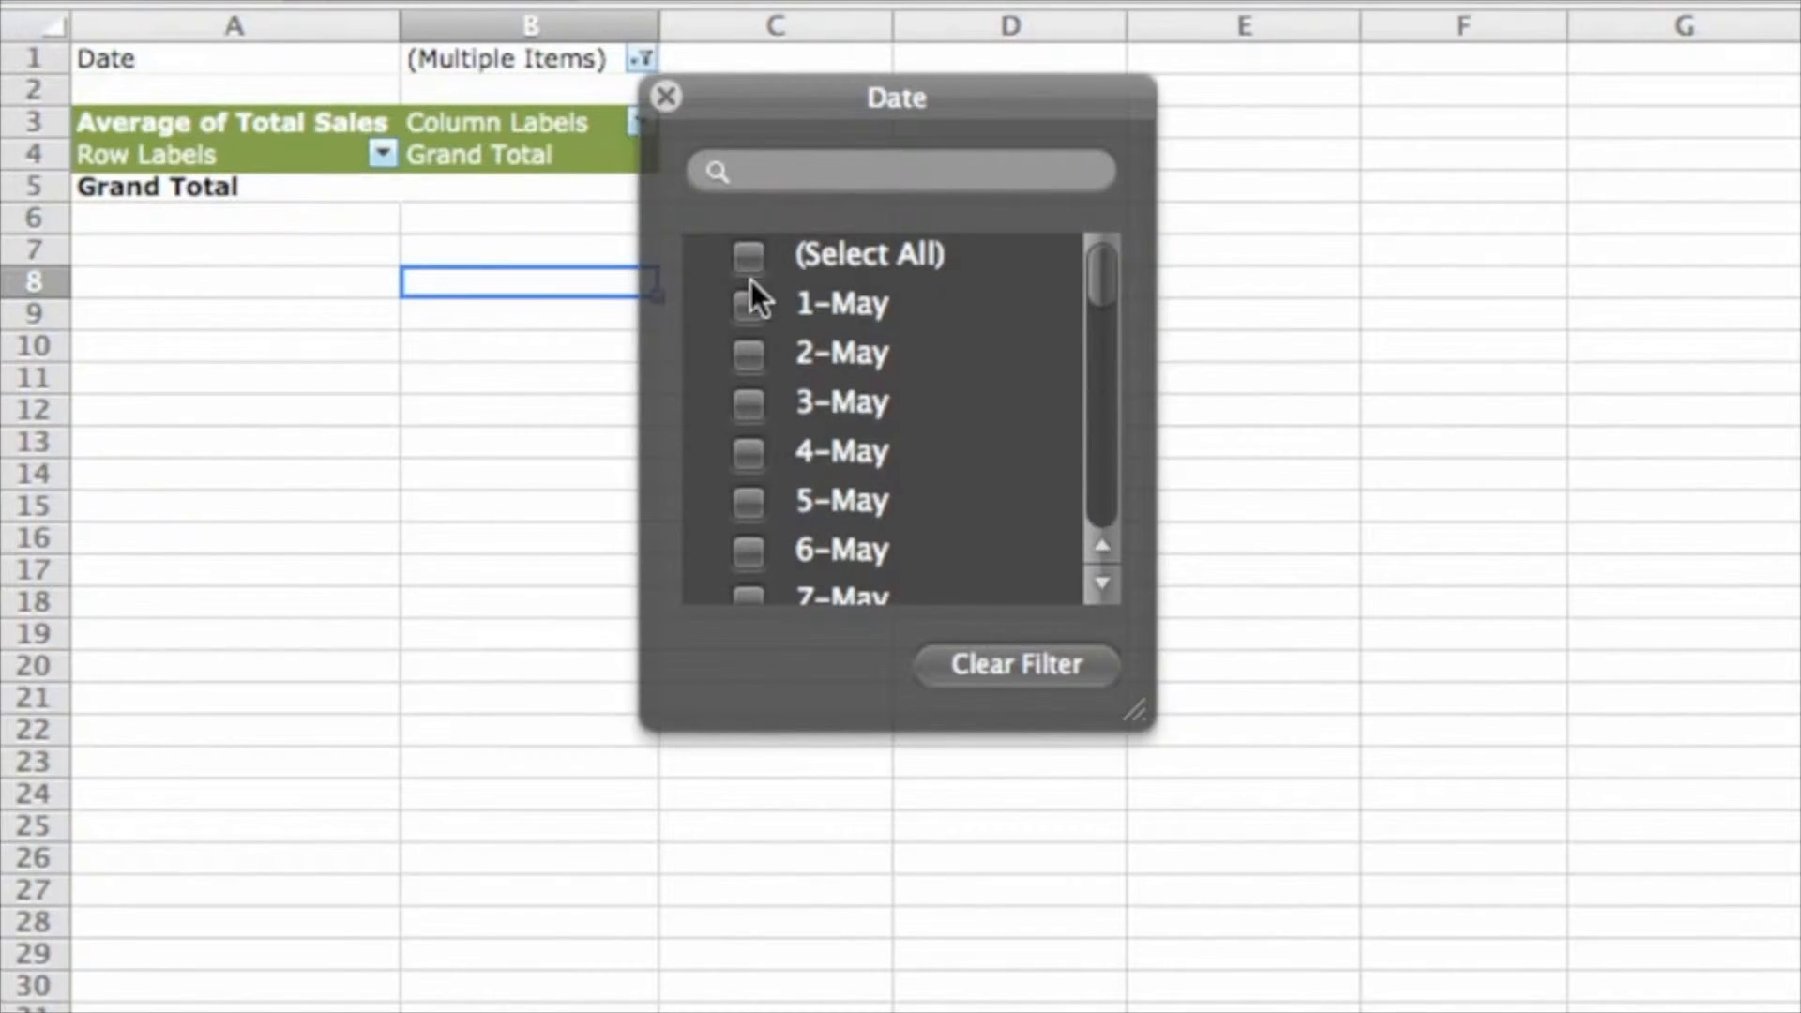
{"action": "left_click", "coordinate": [753, 502]}
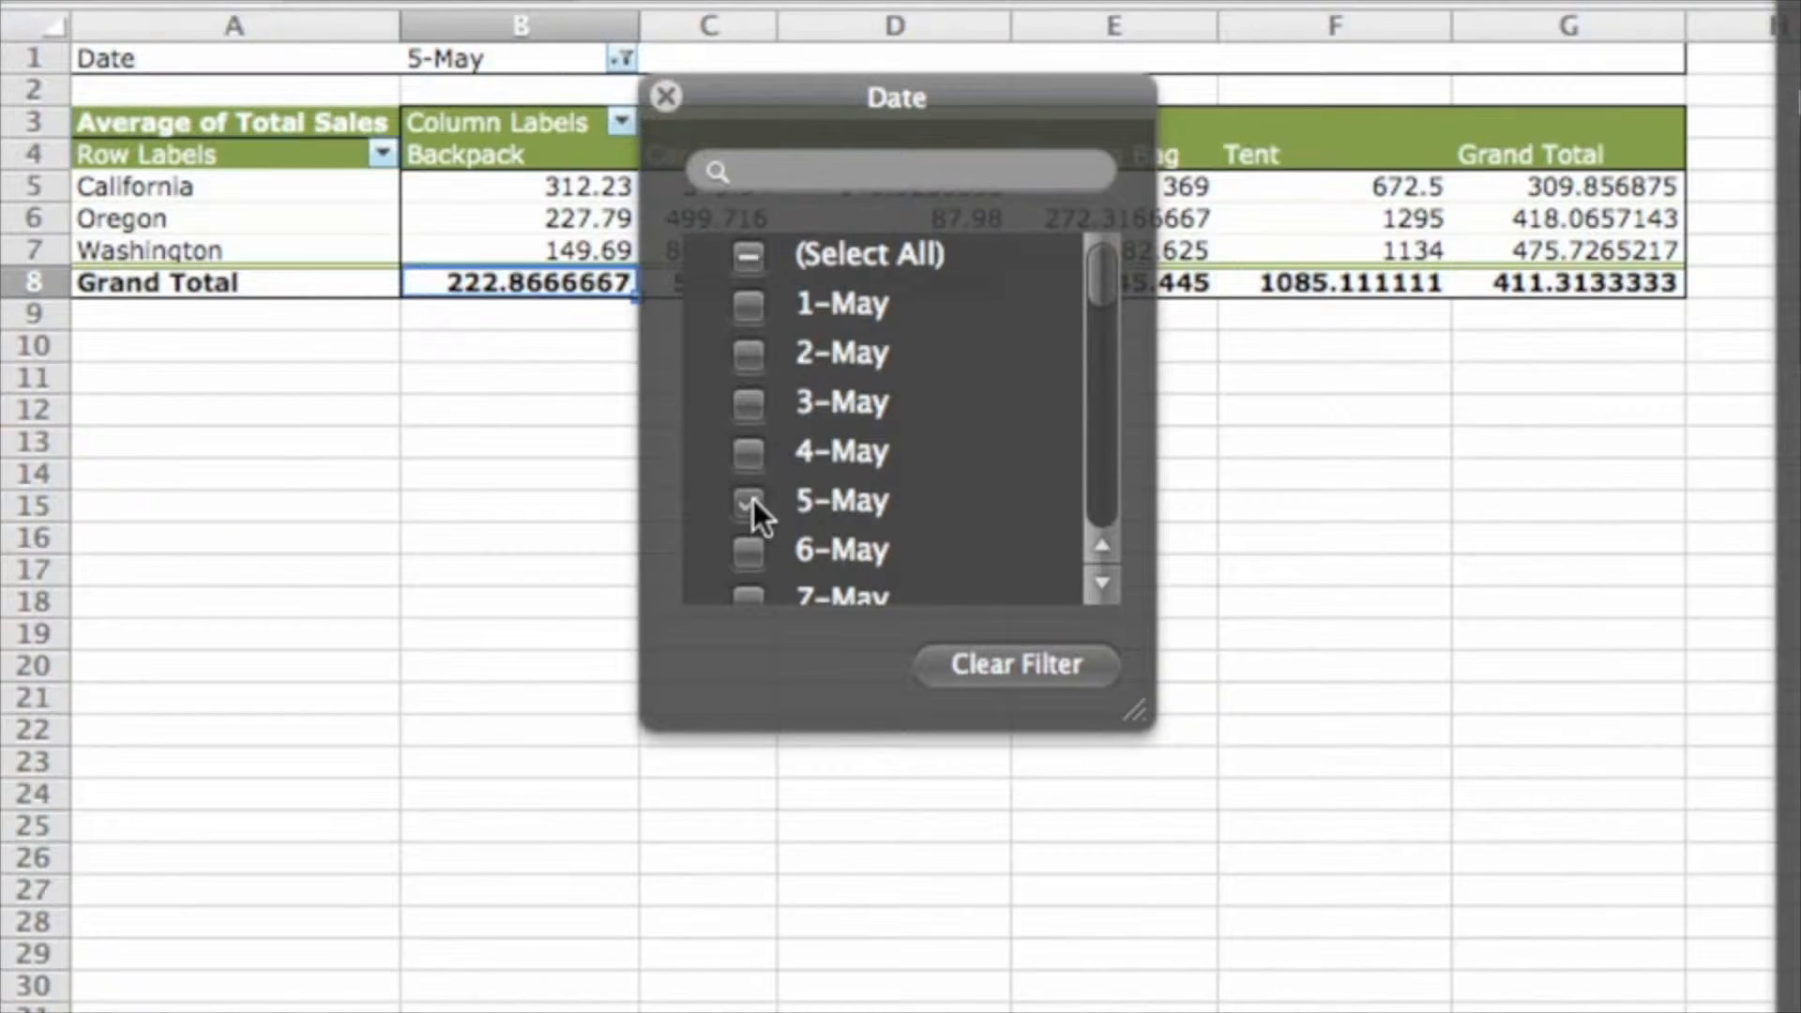
{"action": "left_click", "coordinate": [666, 97]}
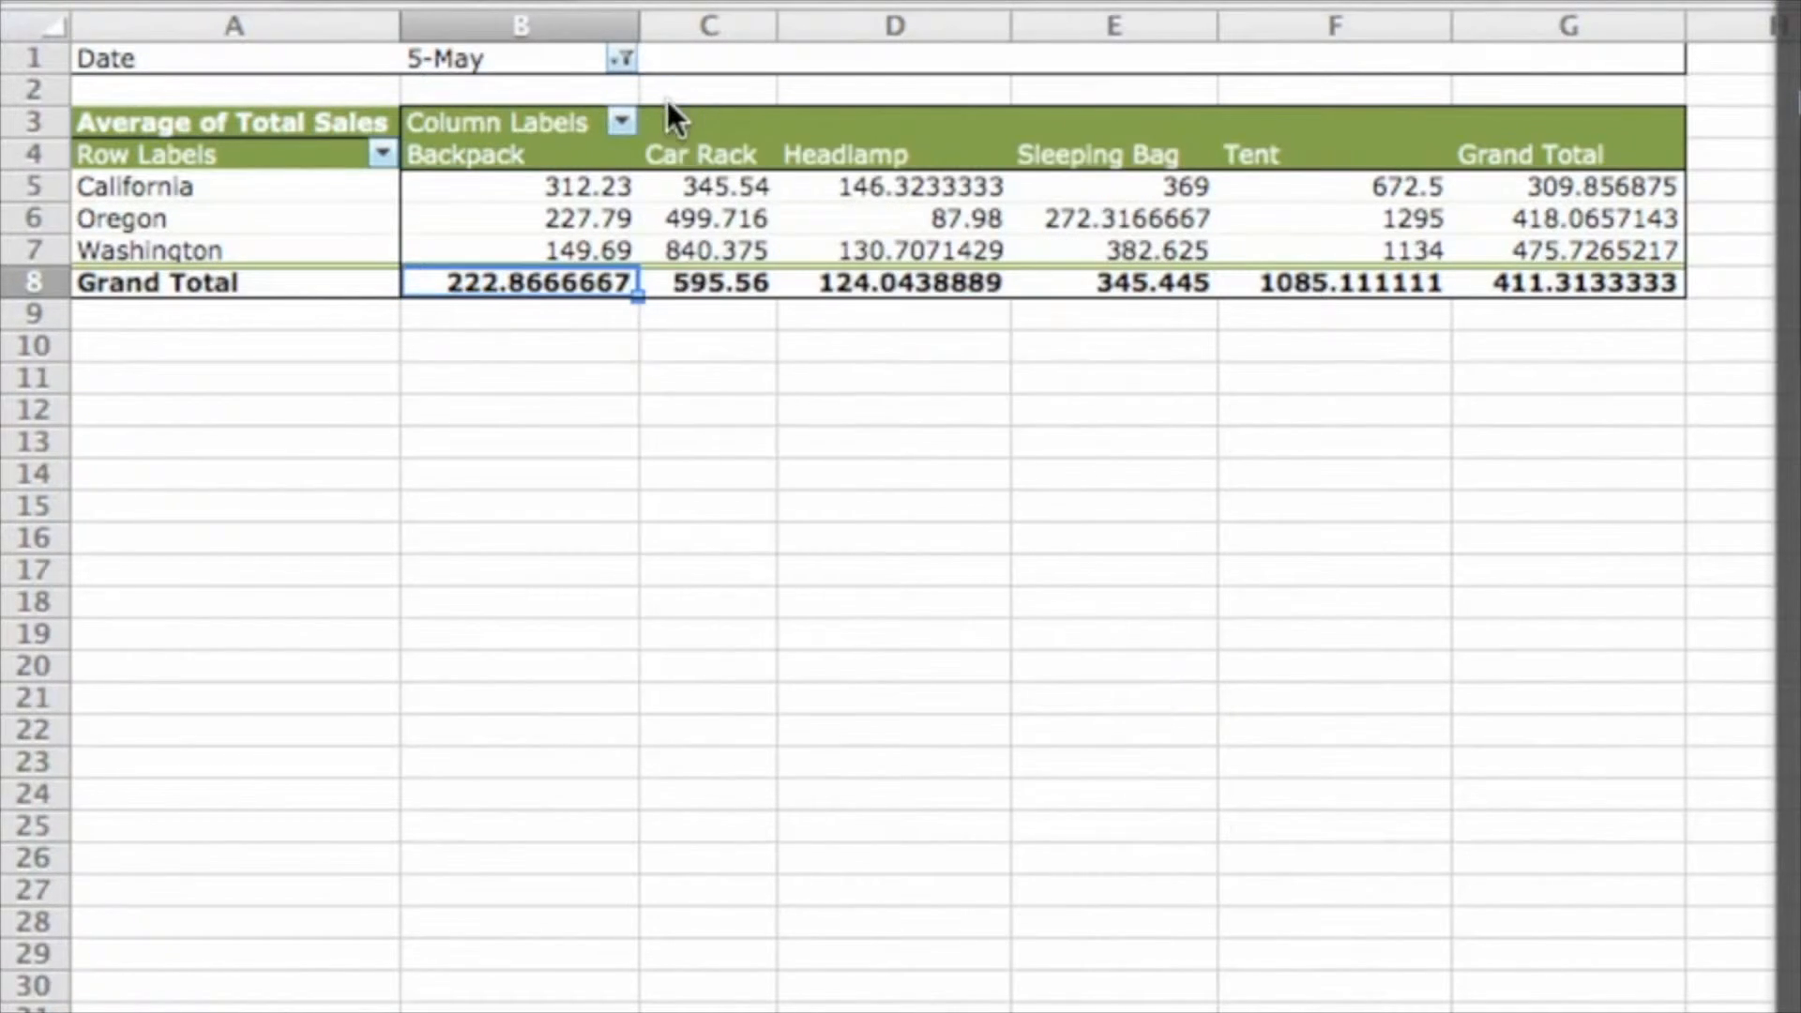
{"action": "left_click", "coordinate": [481, 191]}
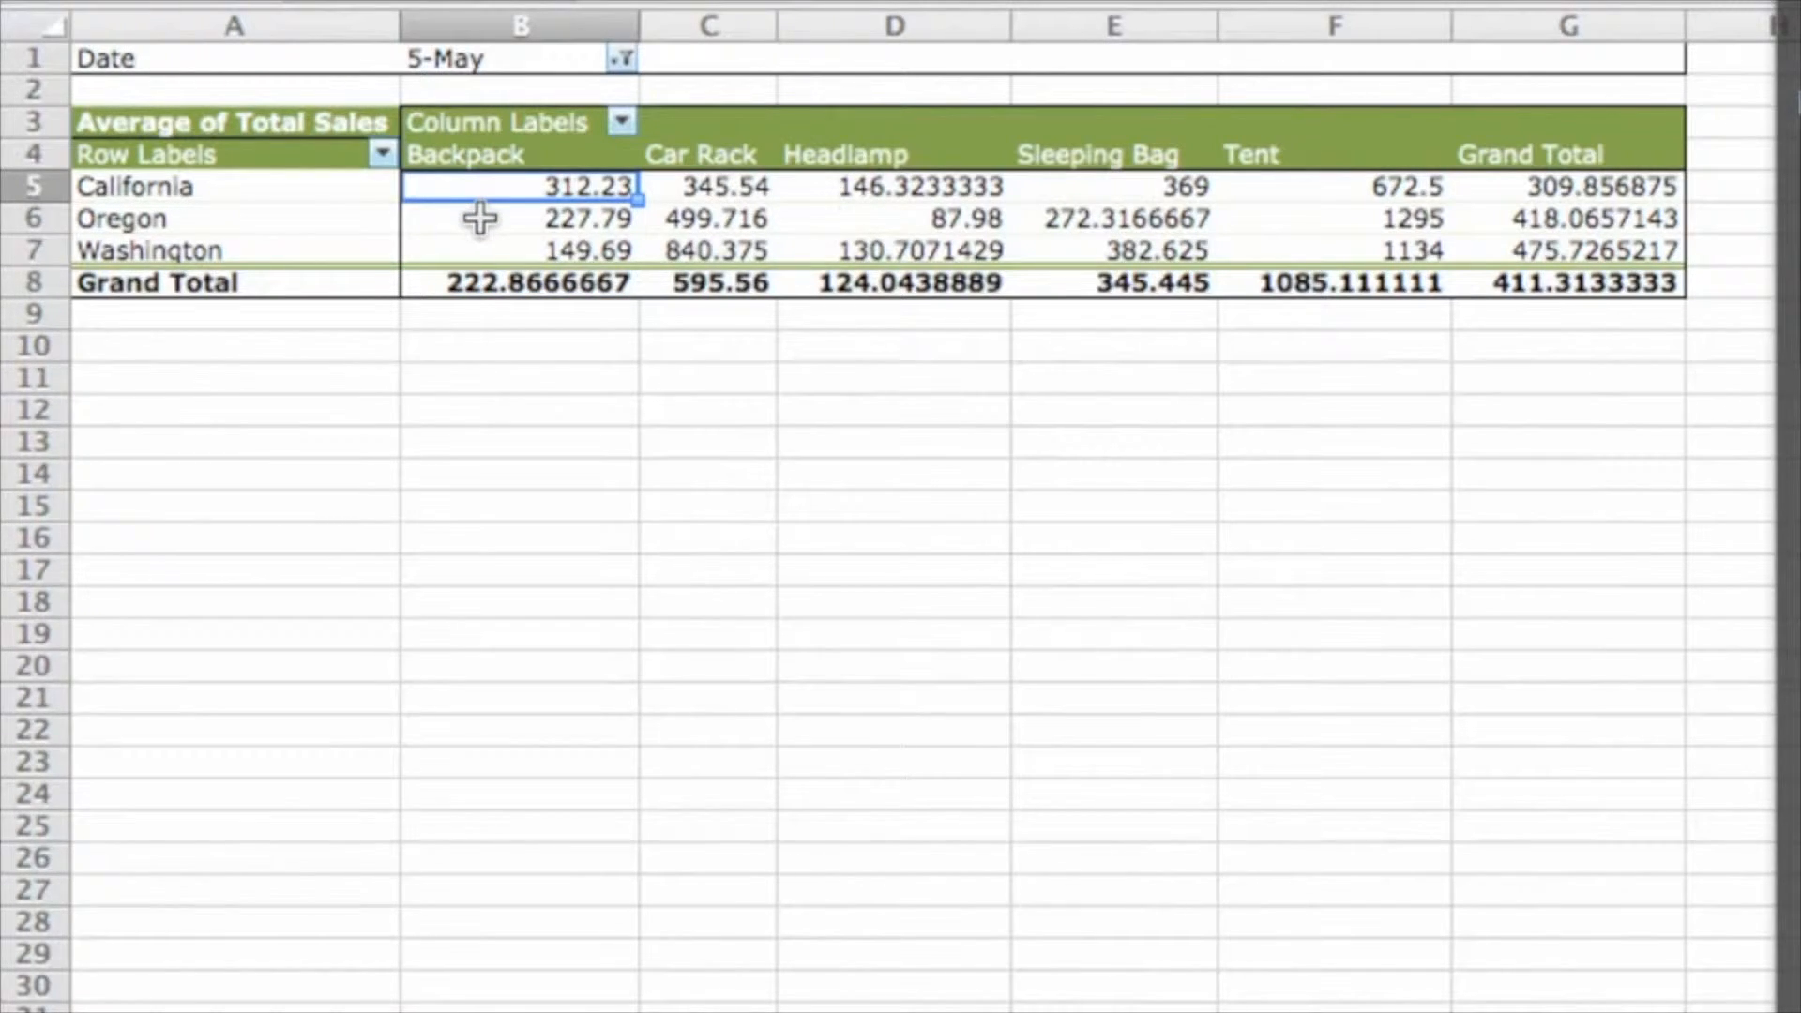
{"action": "left_click", "coordinate": [479, 219]}
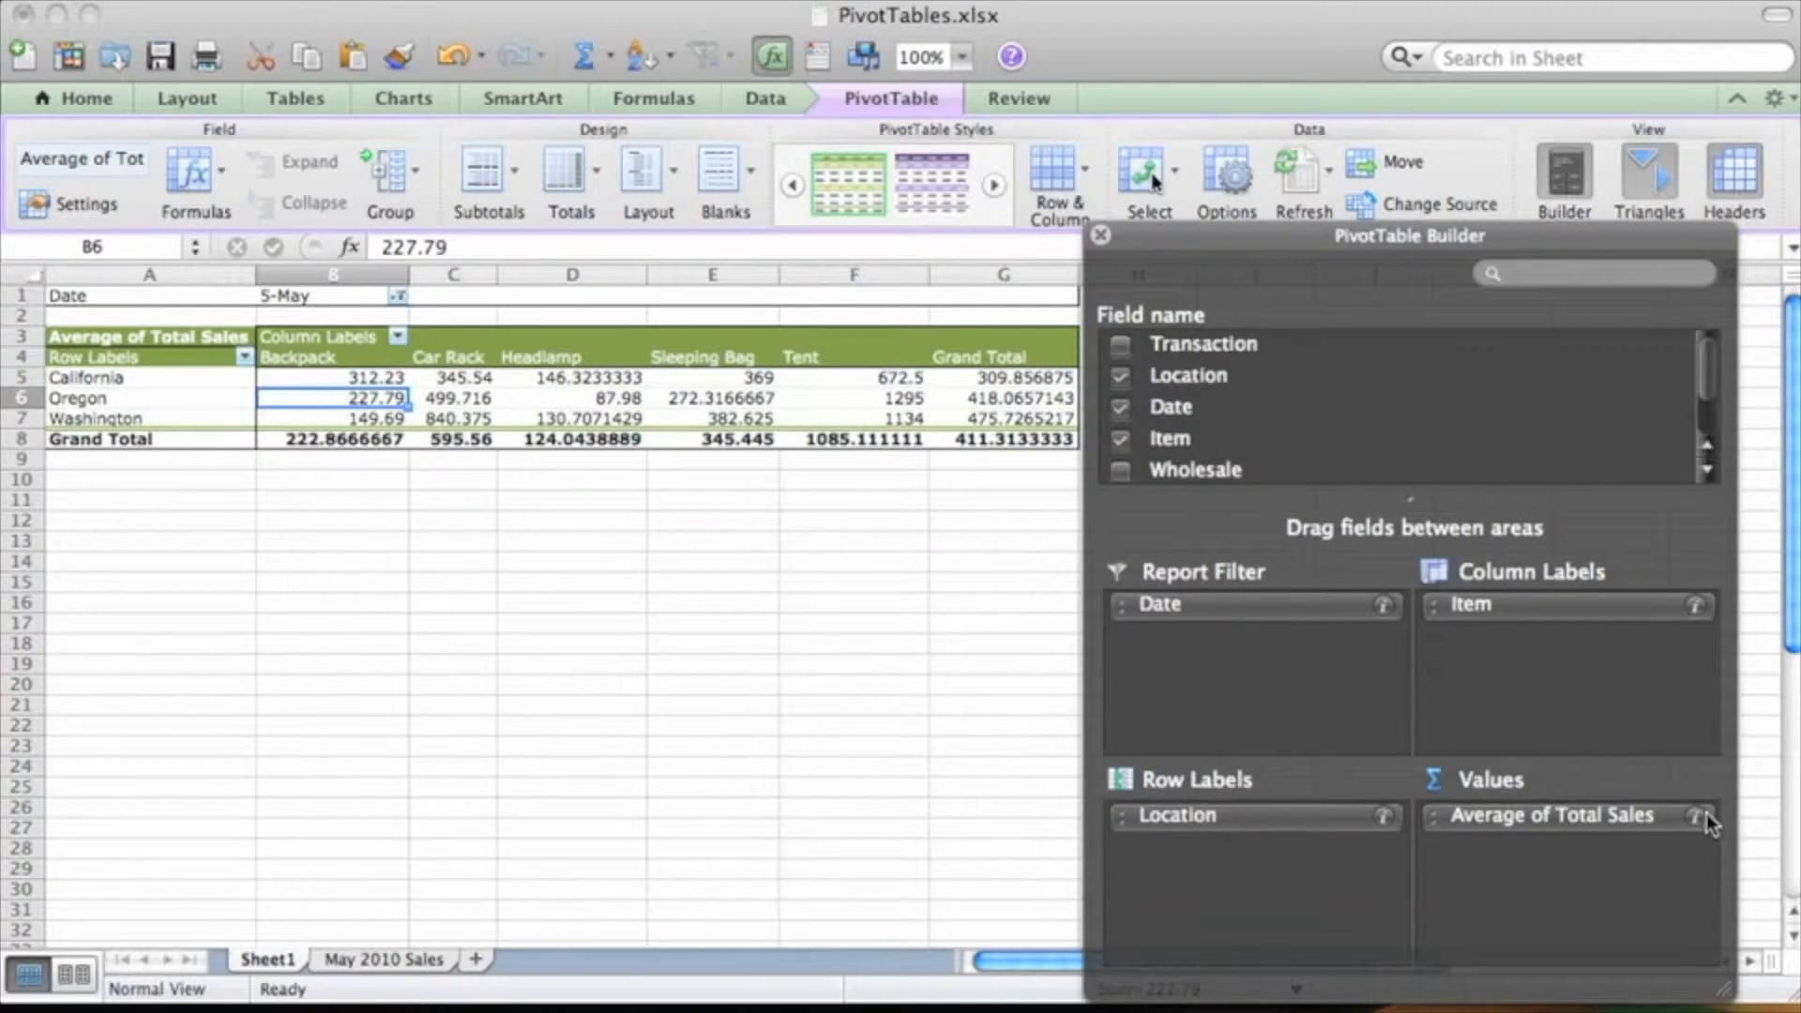
Format the Average of Total Sales values as Currency with two decimal places
{"action": "left_click", "coordinate": [1695, 816]}
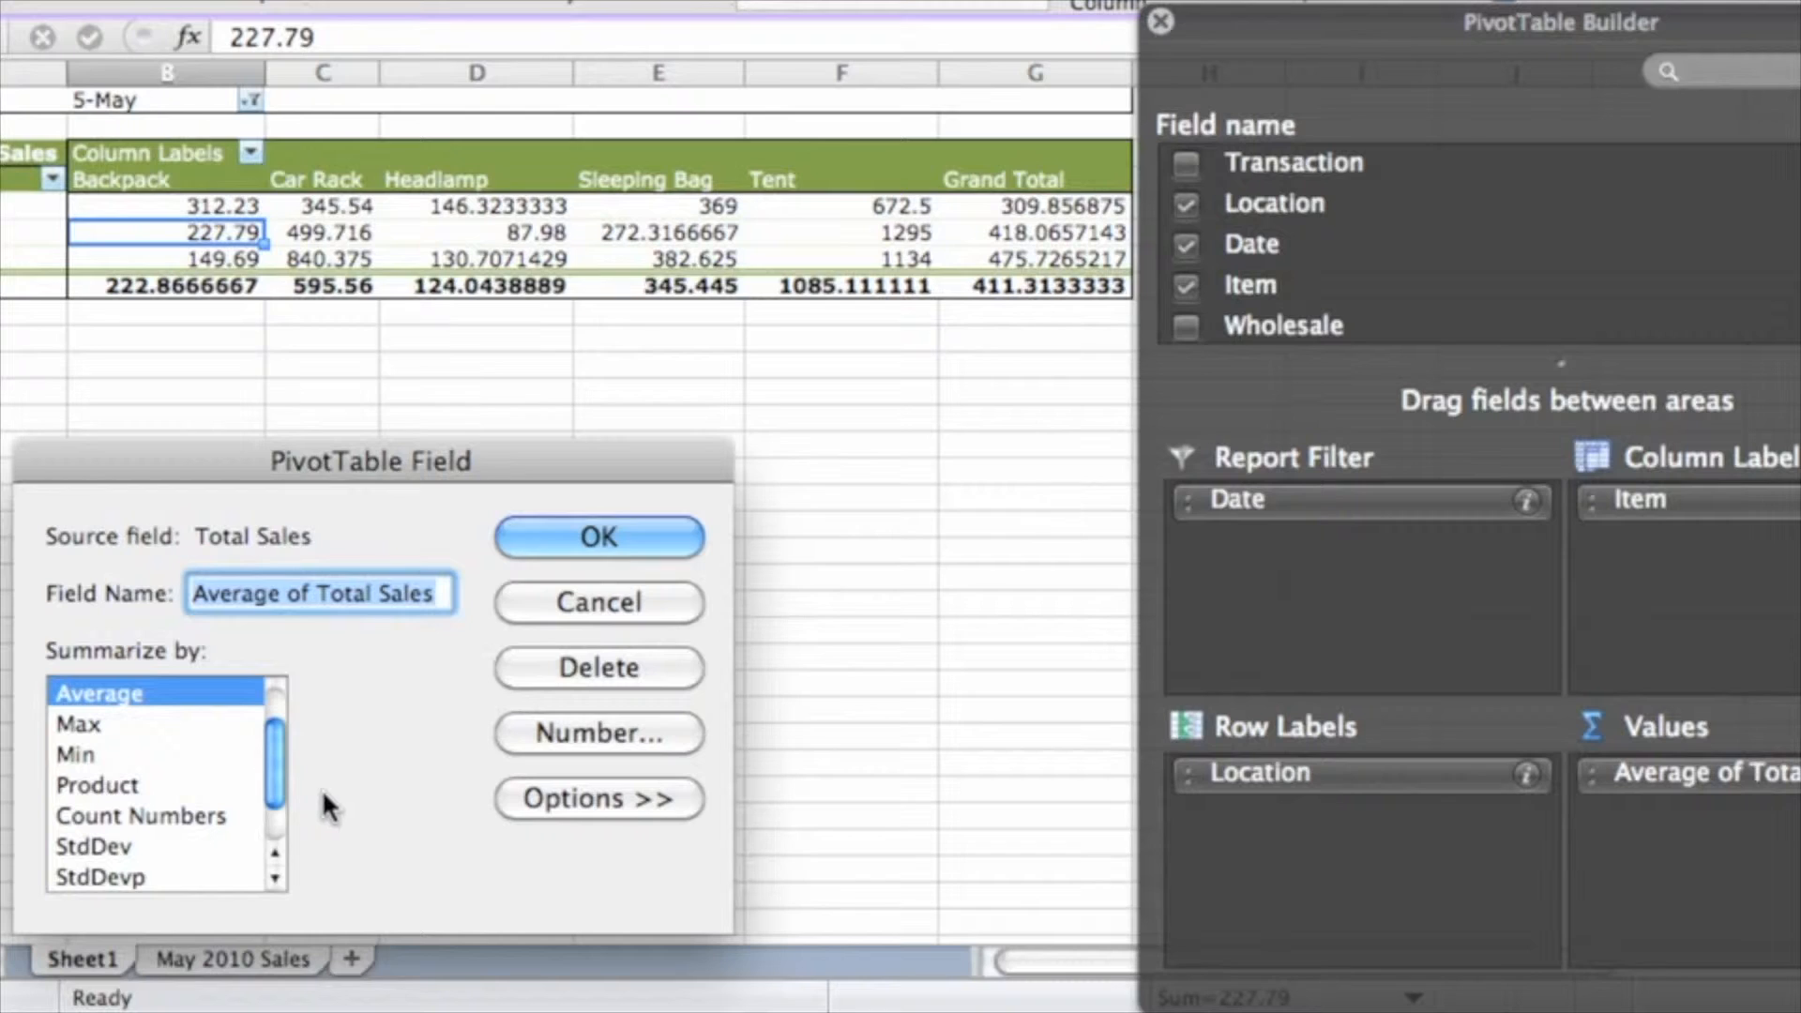
{"action": "left_click", "coordinate": [523, 727]}
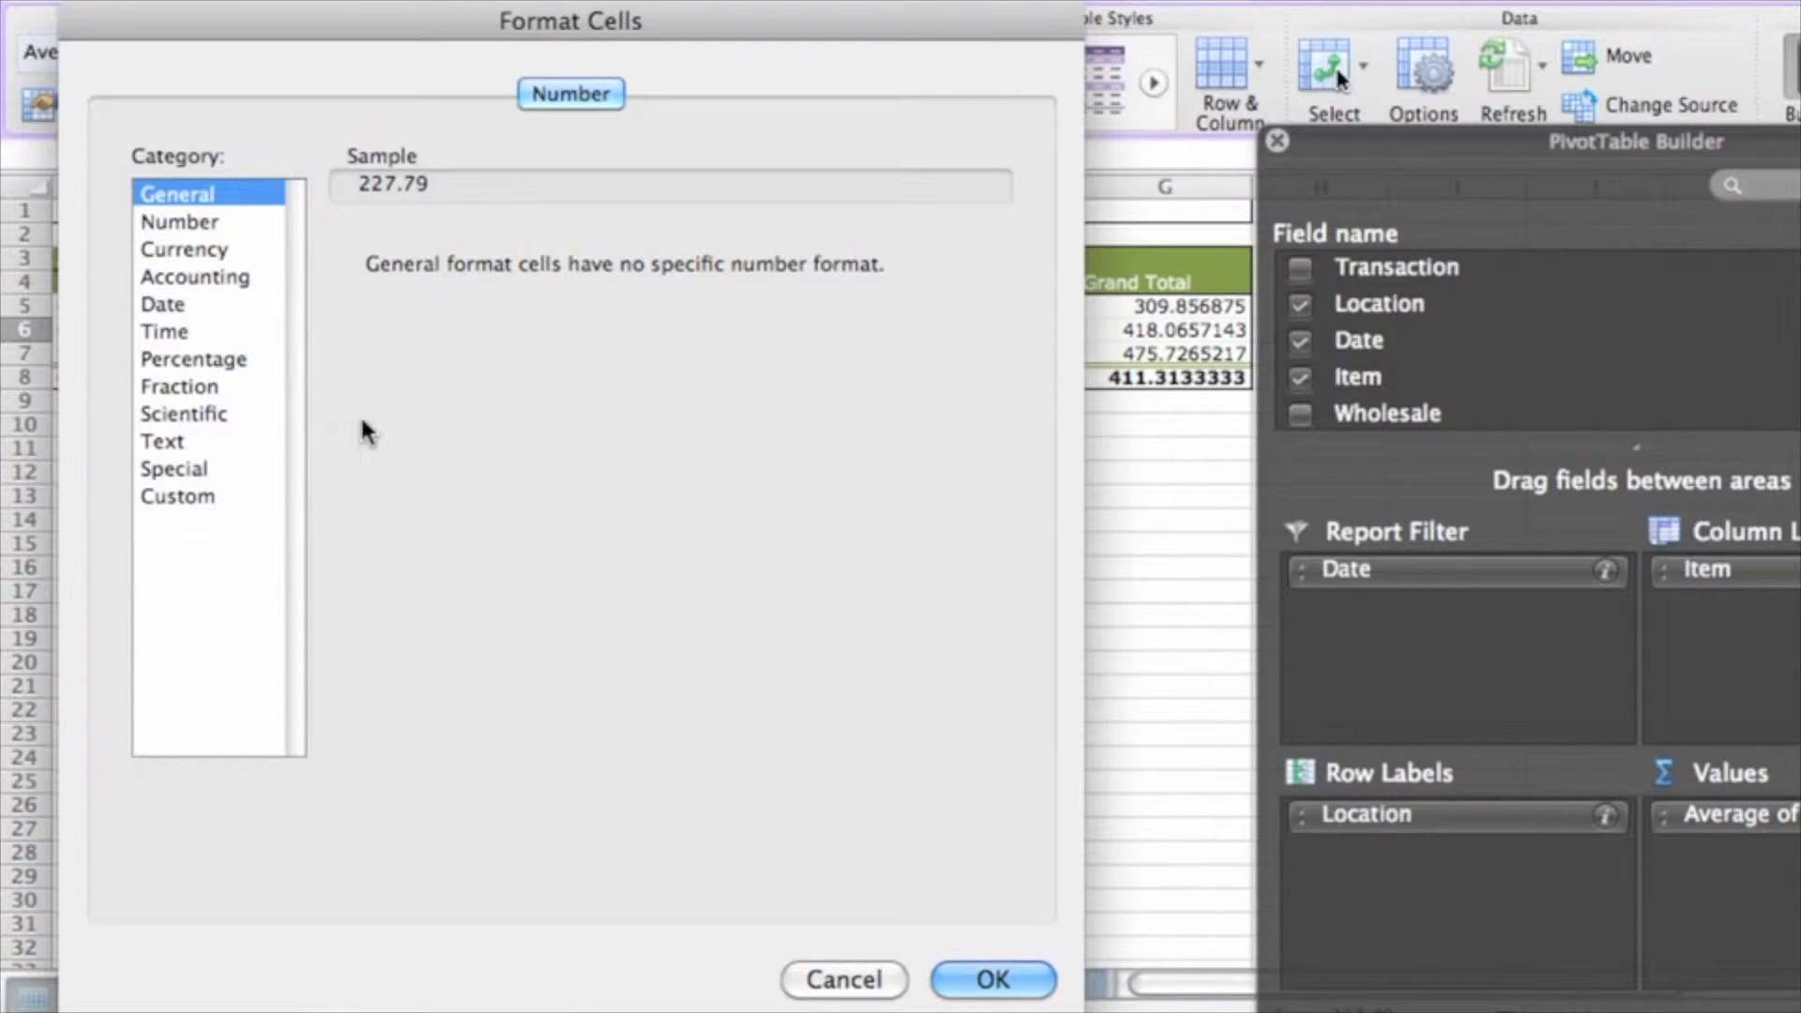
{"action": "left_click", "coordinate": [235, 249]}
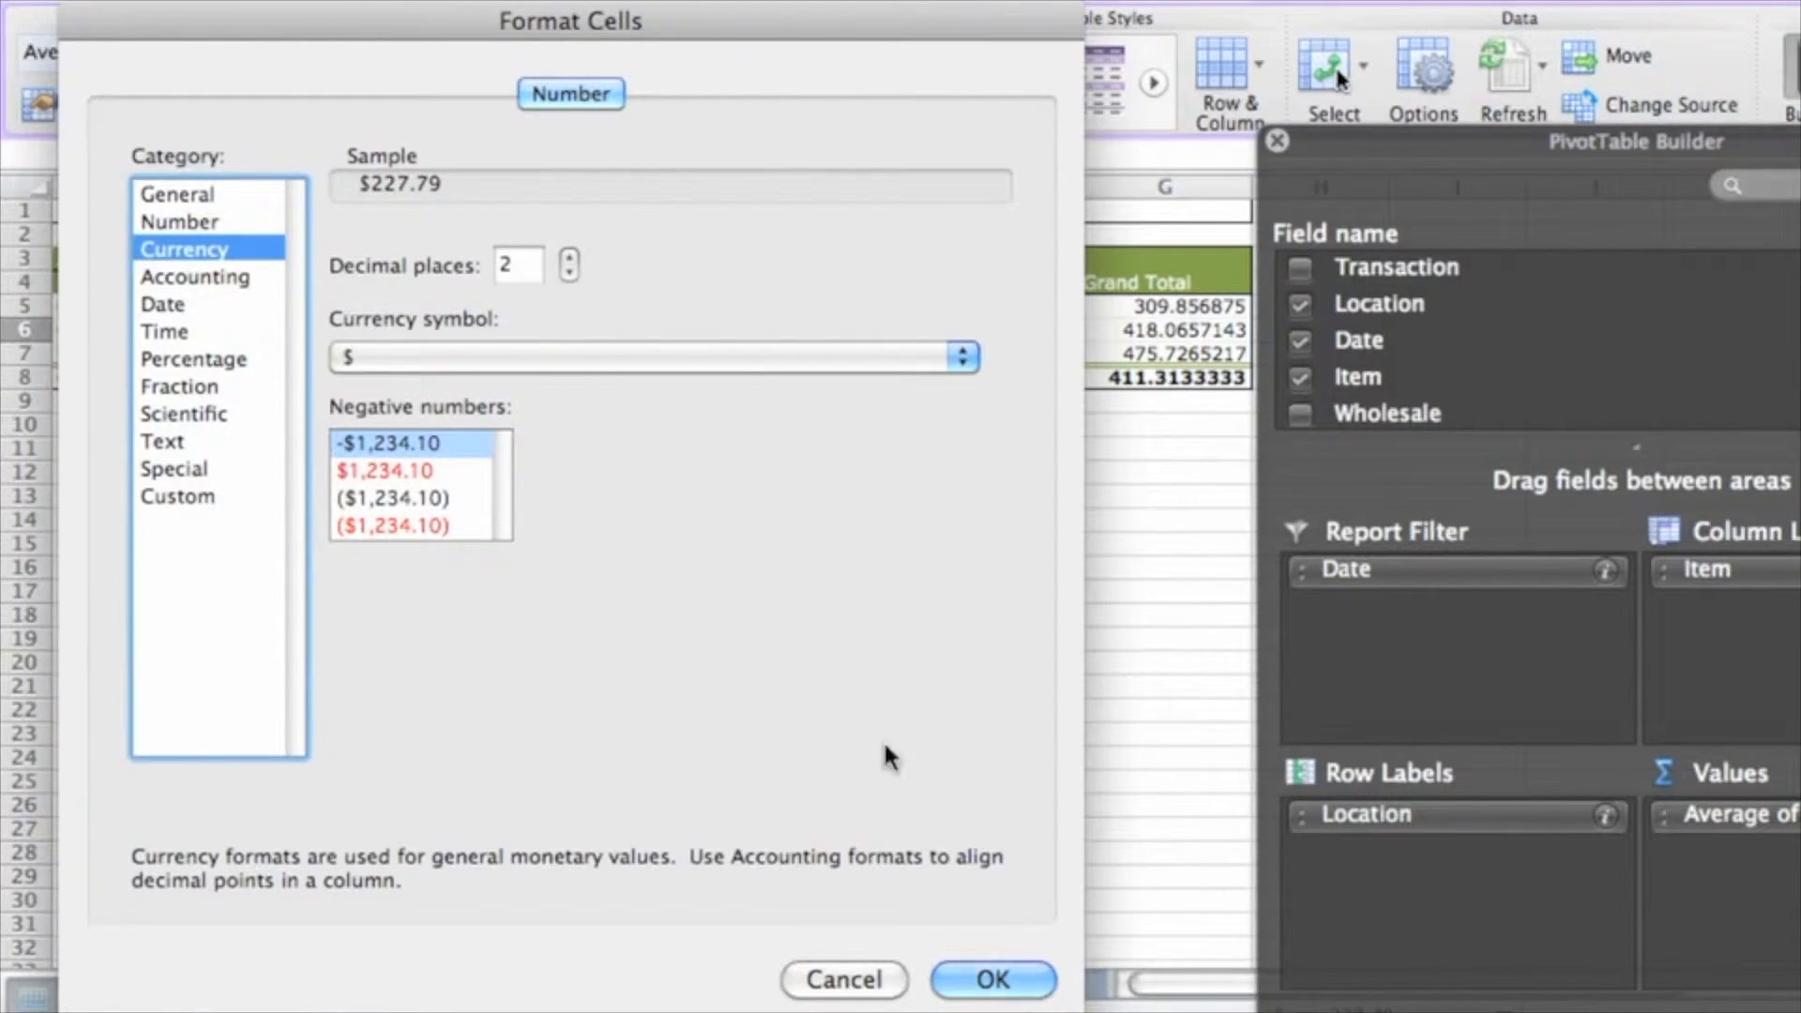
{"action": "left_click", "coordinate": [1022, 979]}
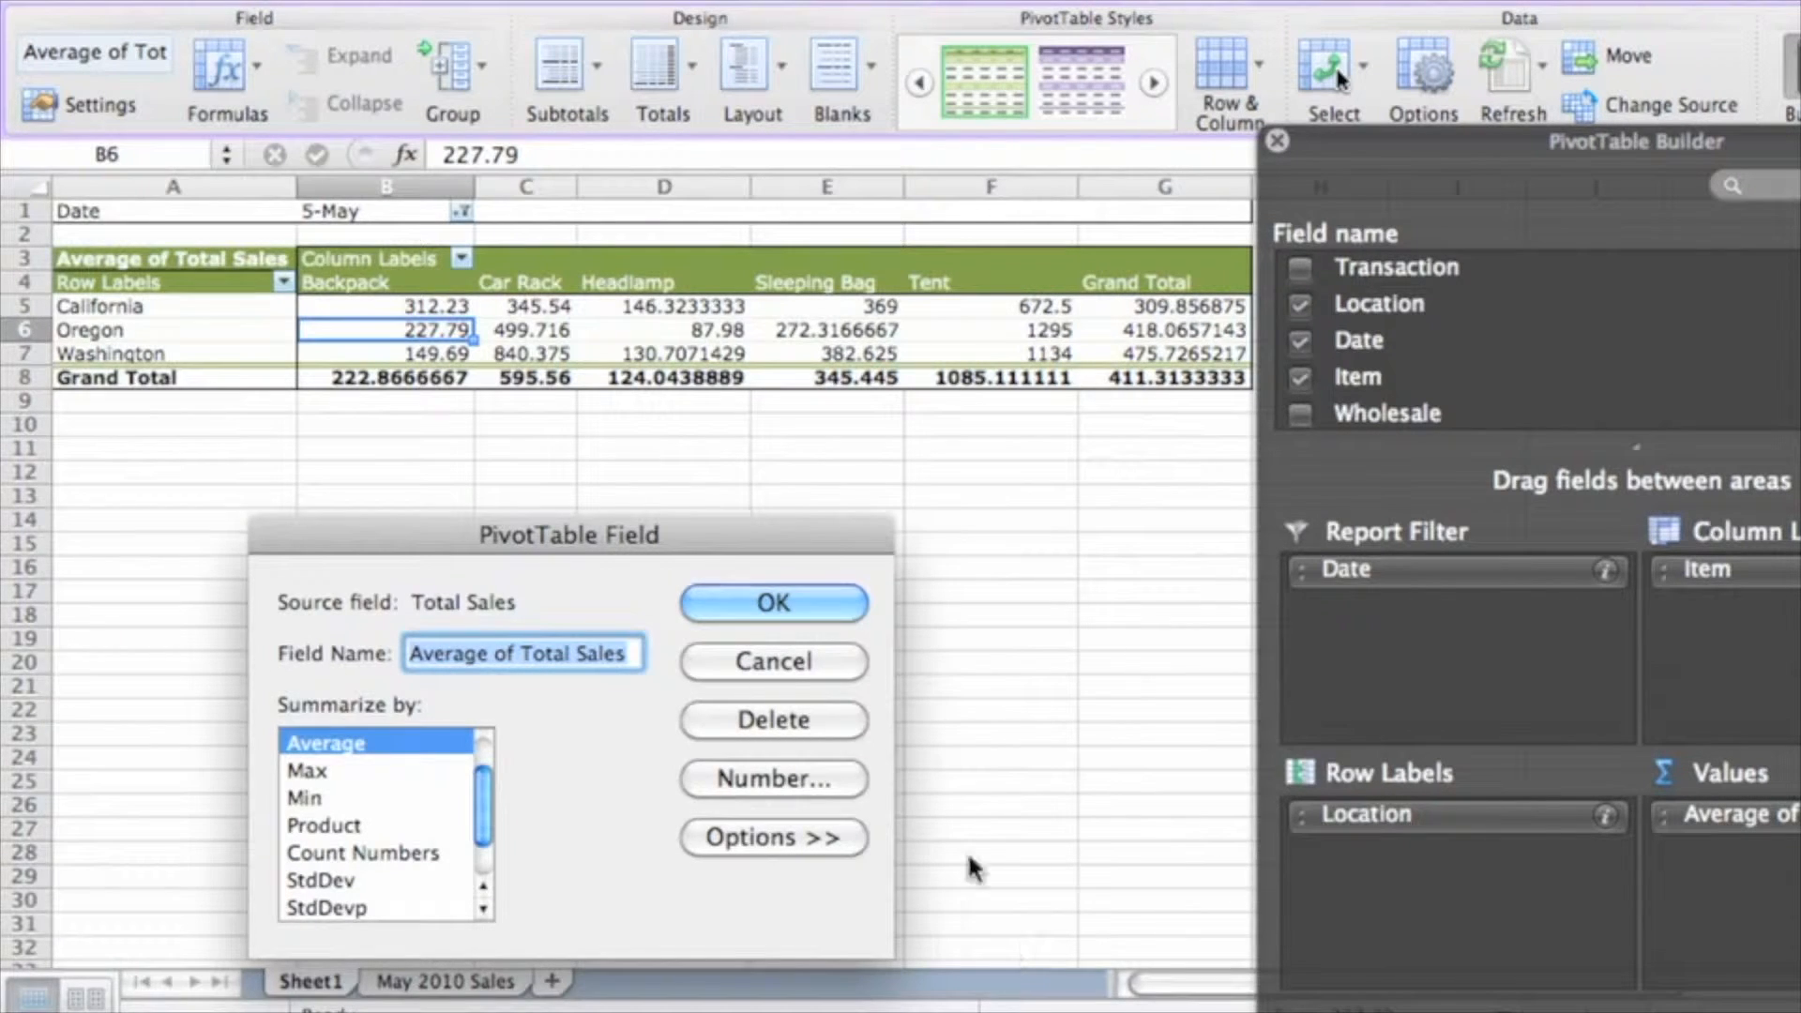
{"action": "left_click", "coordinate": [842, 608]}
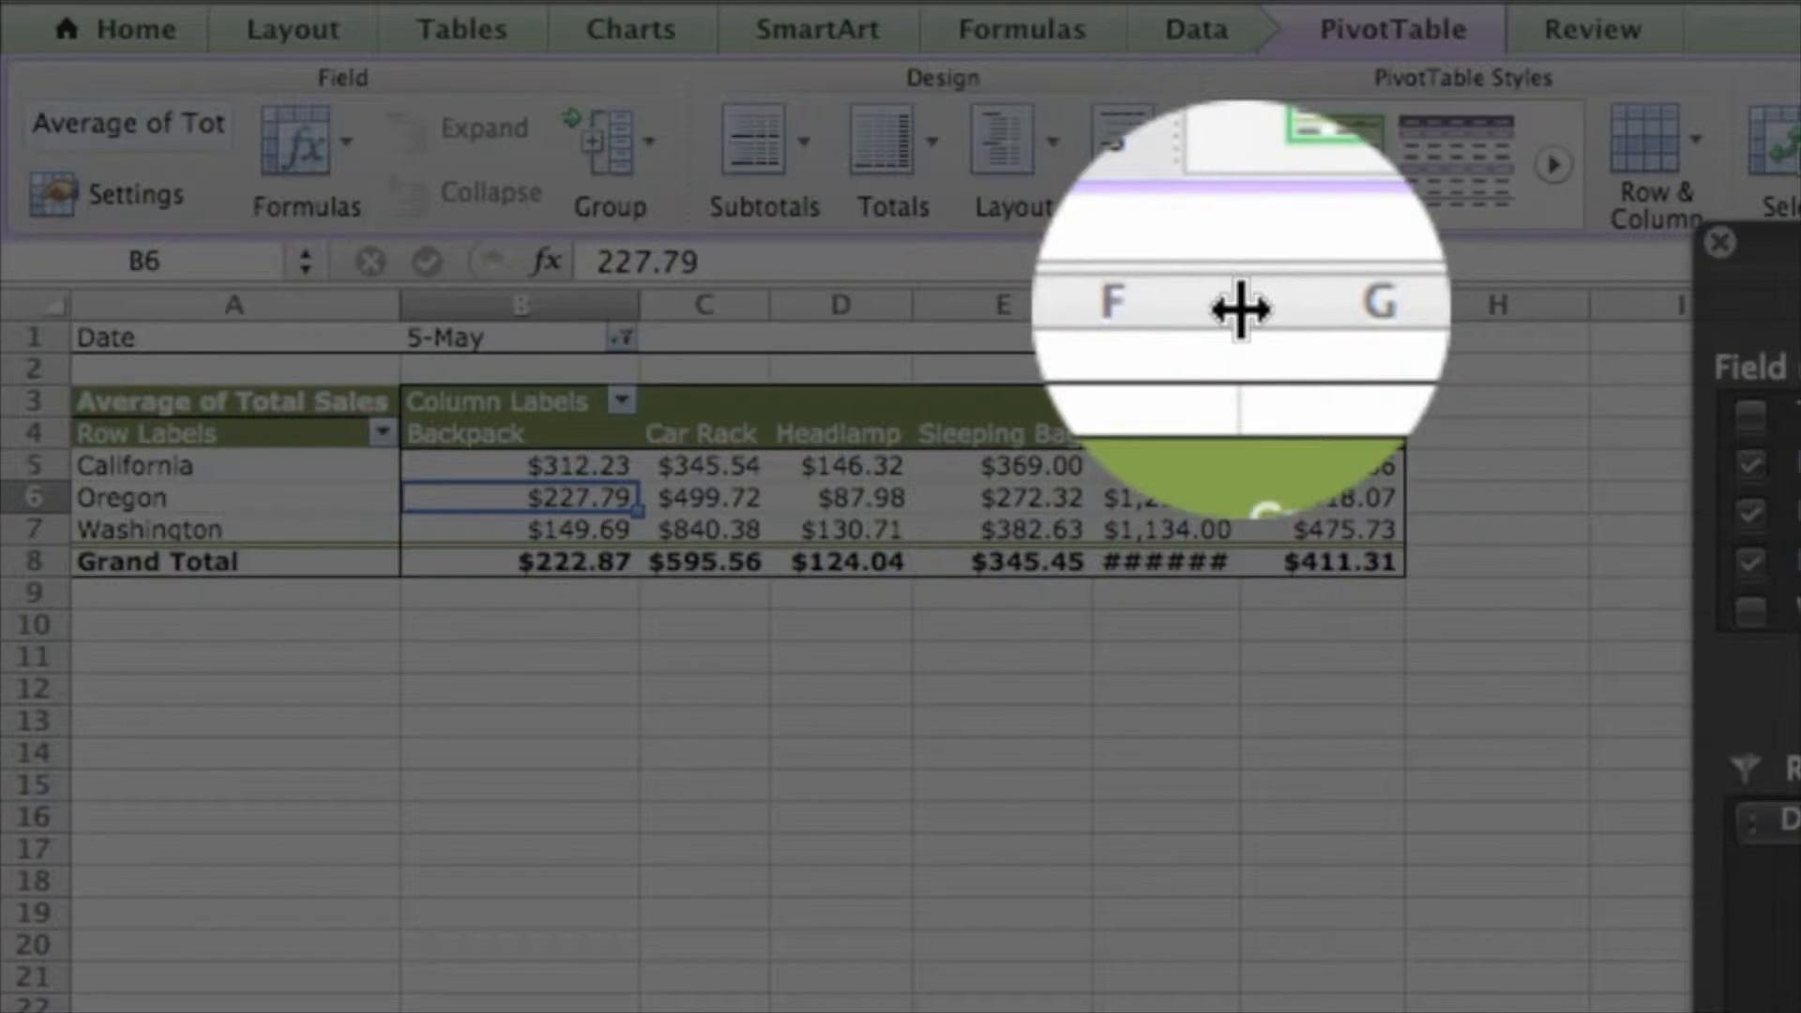
Widen column F to show the Tent total and apply the dark purple PivotTable style
{"action": "left_click_drag", "start_coordinate": [1240, 305], "coordinate": [1278, 313]}
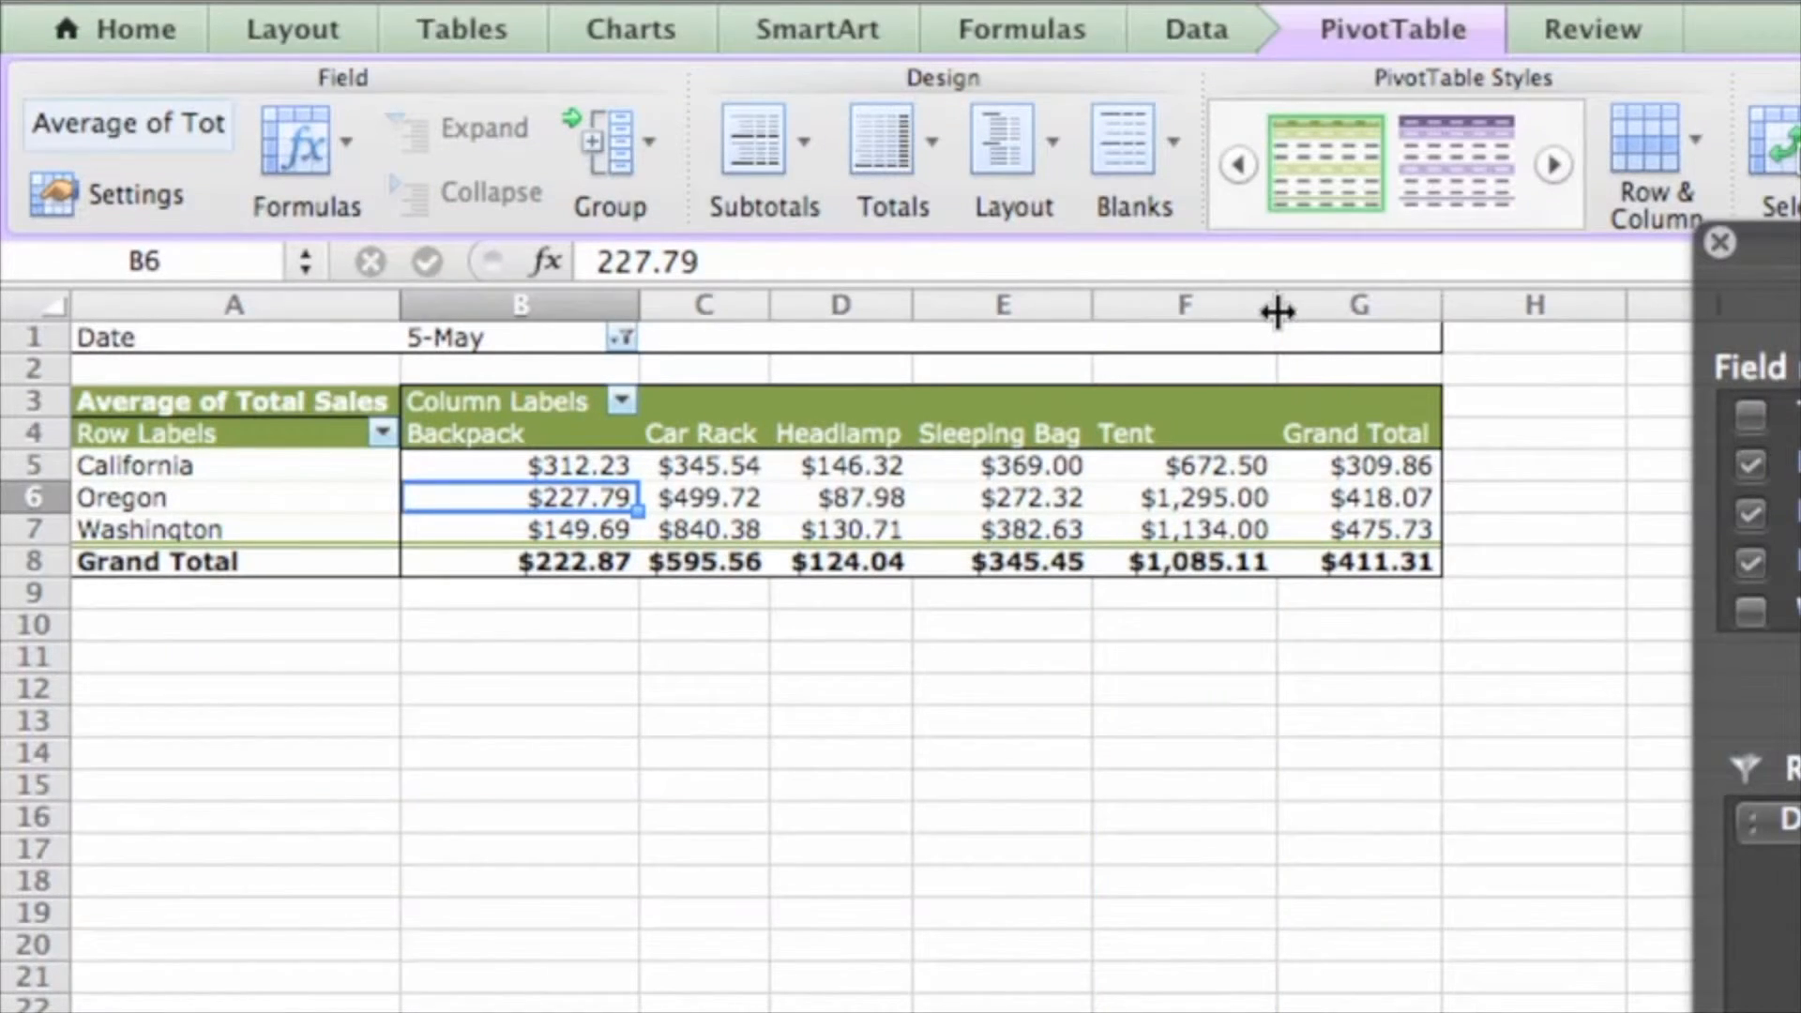
{"action": "mouse_move", "coordinate": [1423, 218]}
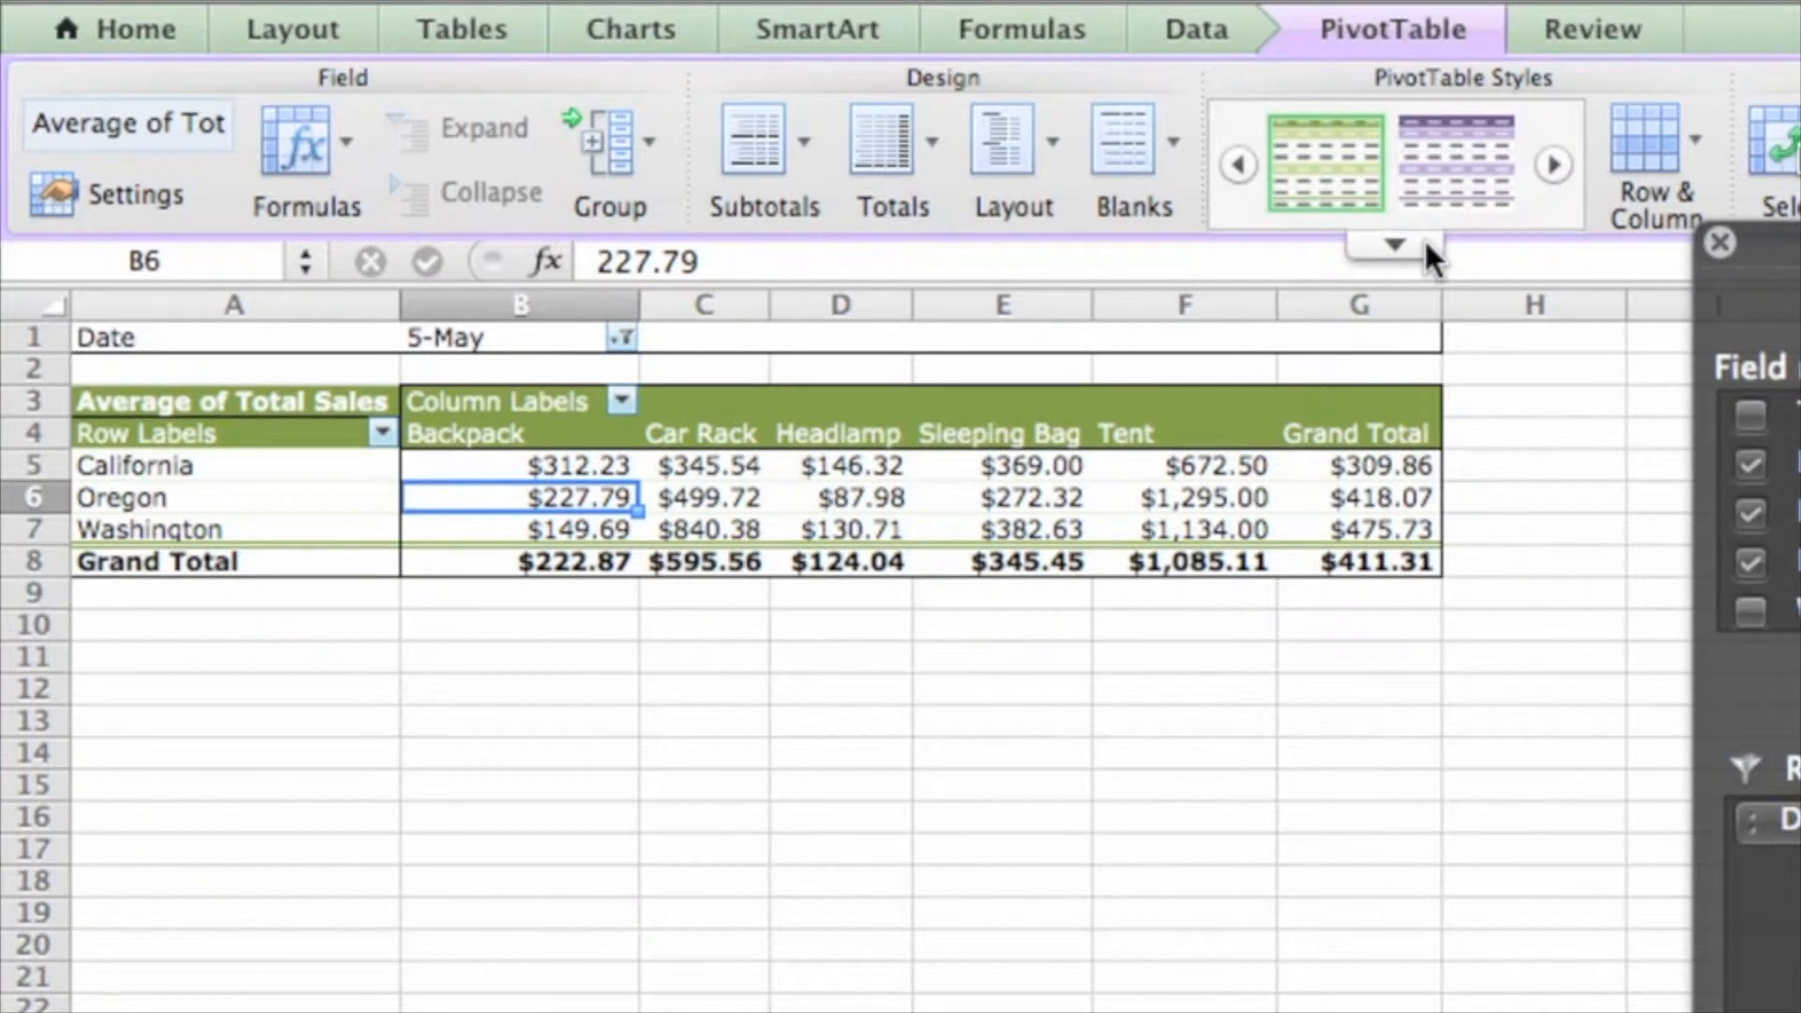
{"action": "left_click", "coordinate": [1424, 238]}
{"action": "scroll", "coordinate": [1721, 511], "scroll_direction": "down", "scroll_amount": 2}
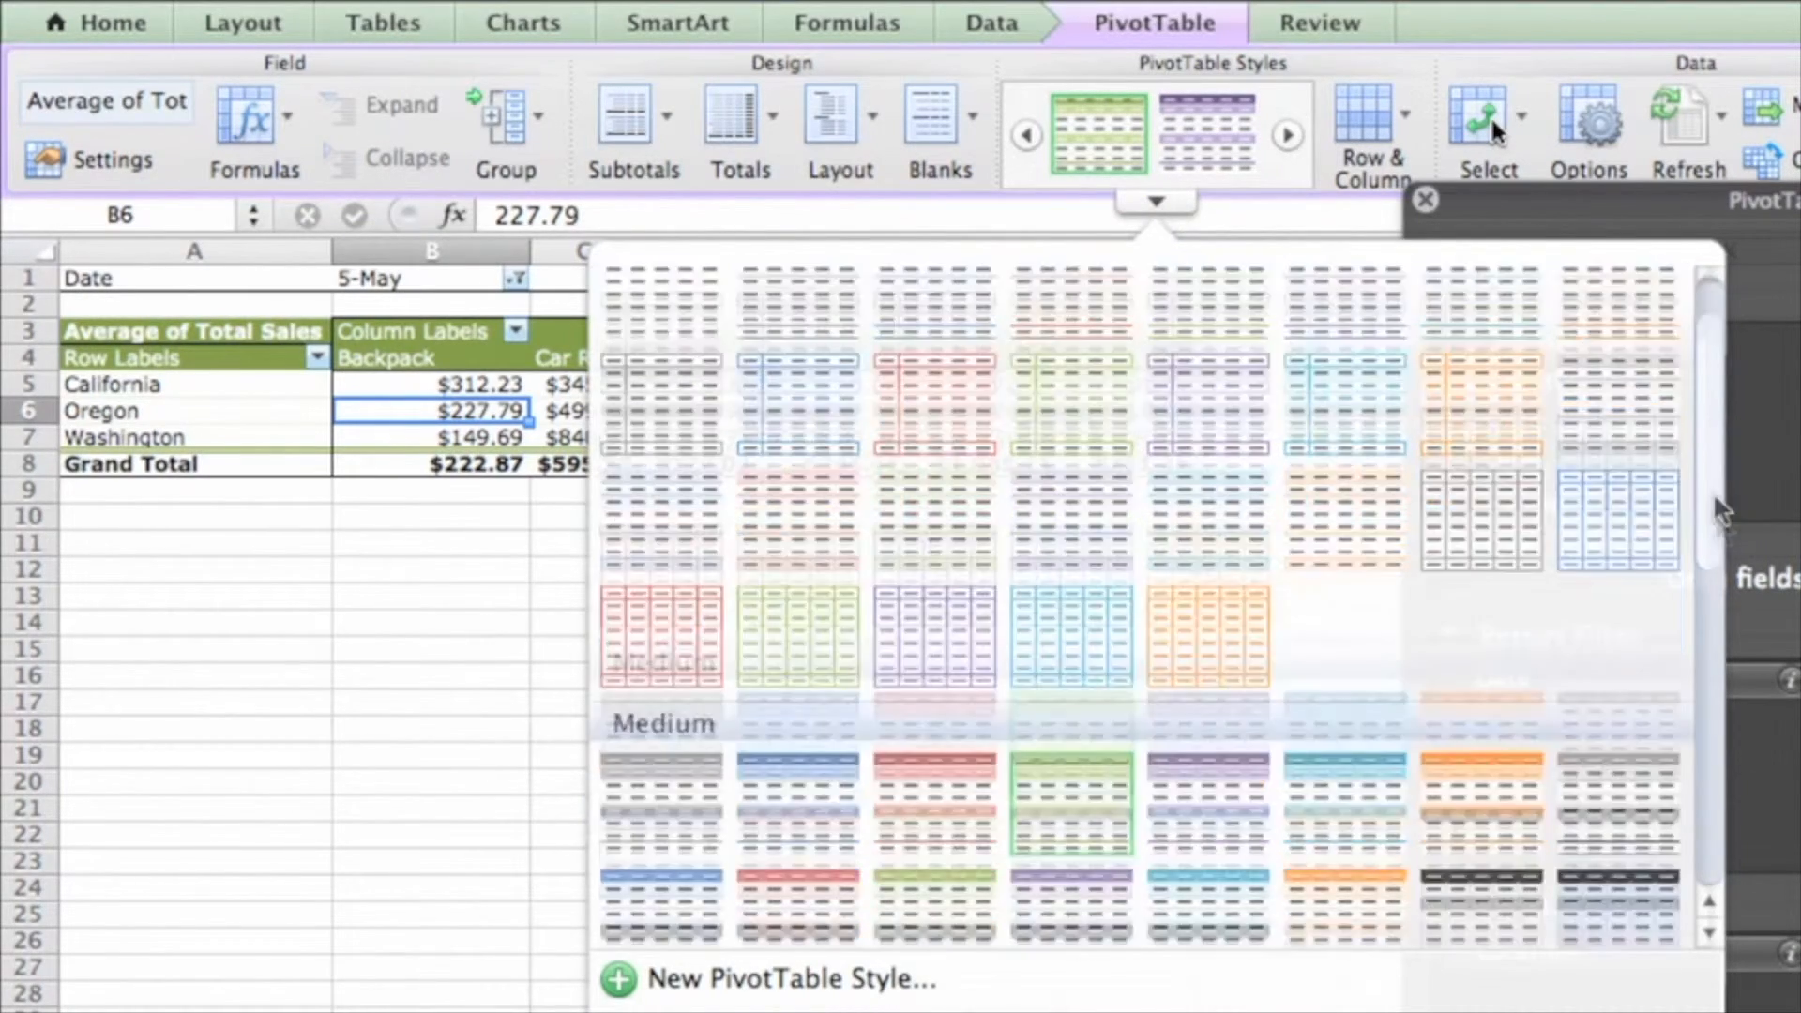
{"action": "scroll", "coordinate": [1721, 511], "scroll_direction": "down", "scroll_amount": 3}
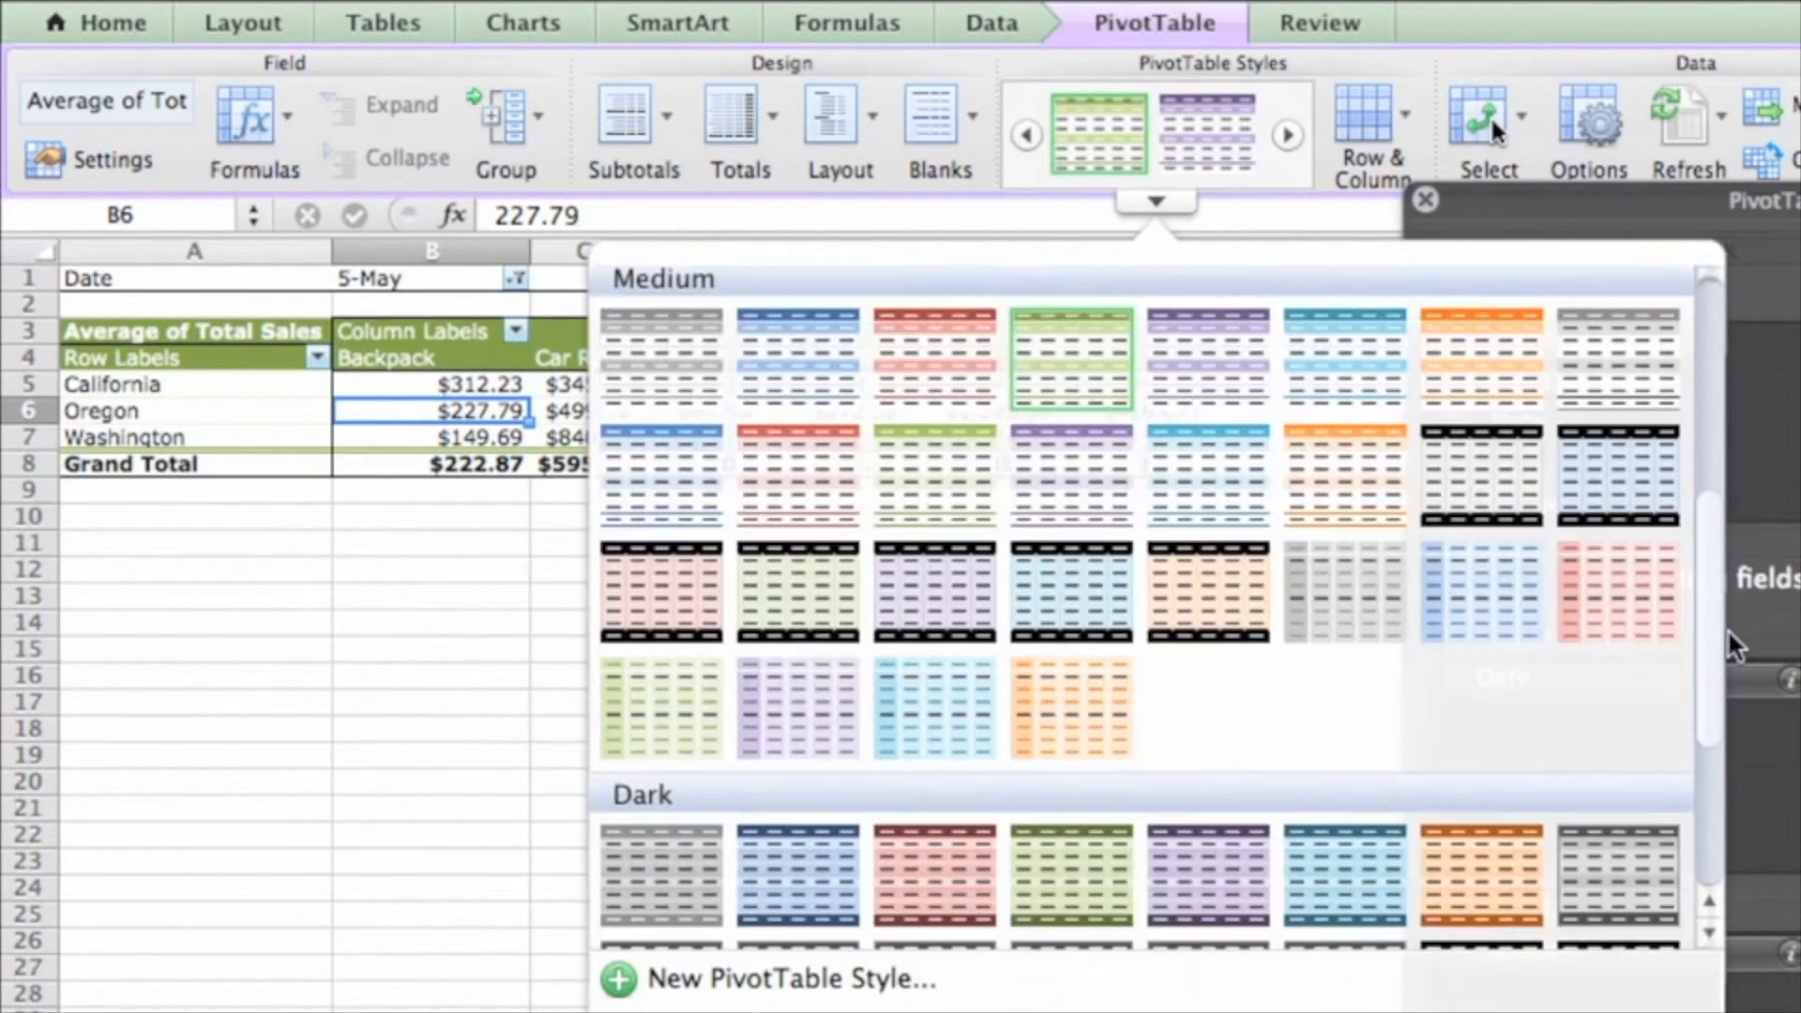
{"action": "left_click", "coordinate": [1235, 899]}
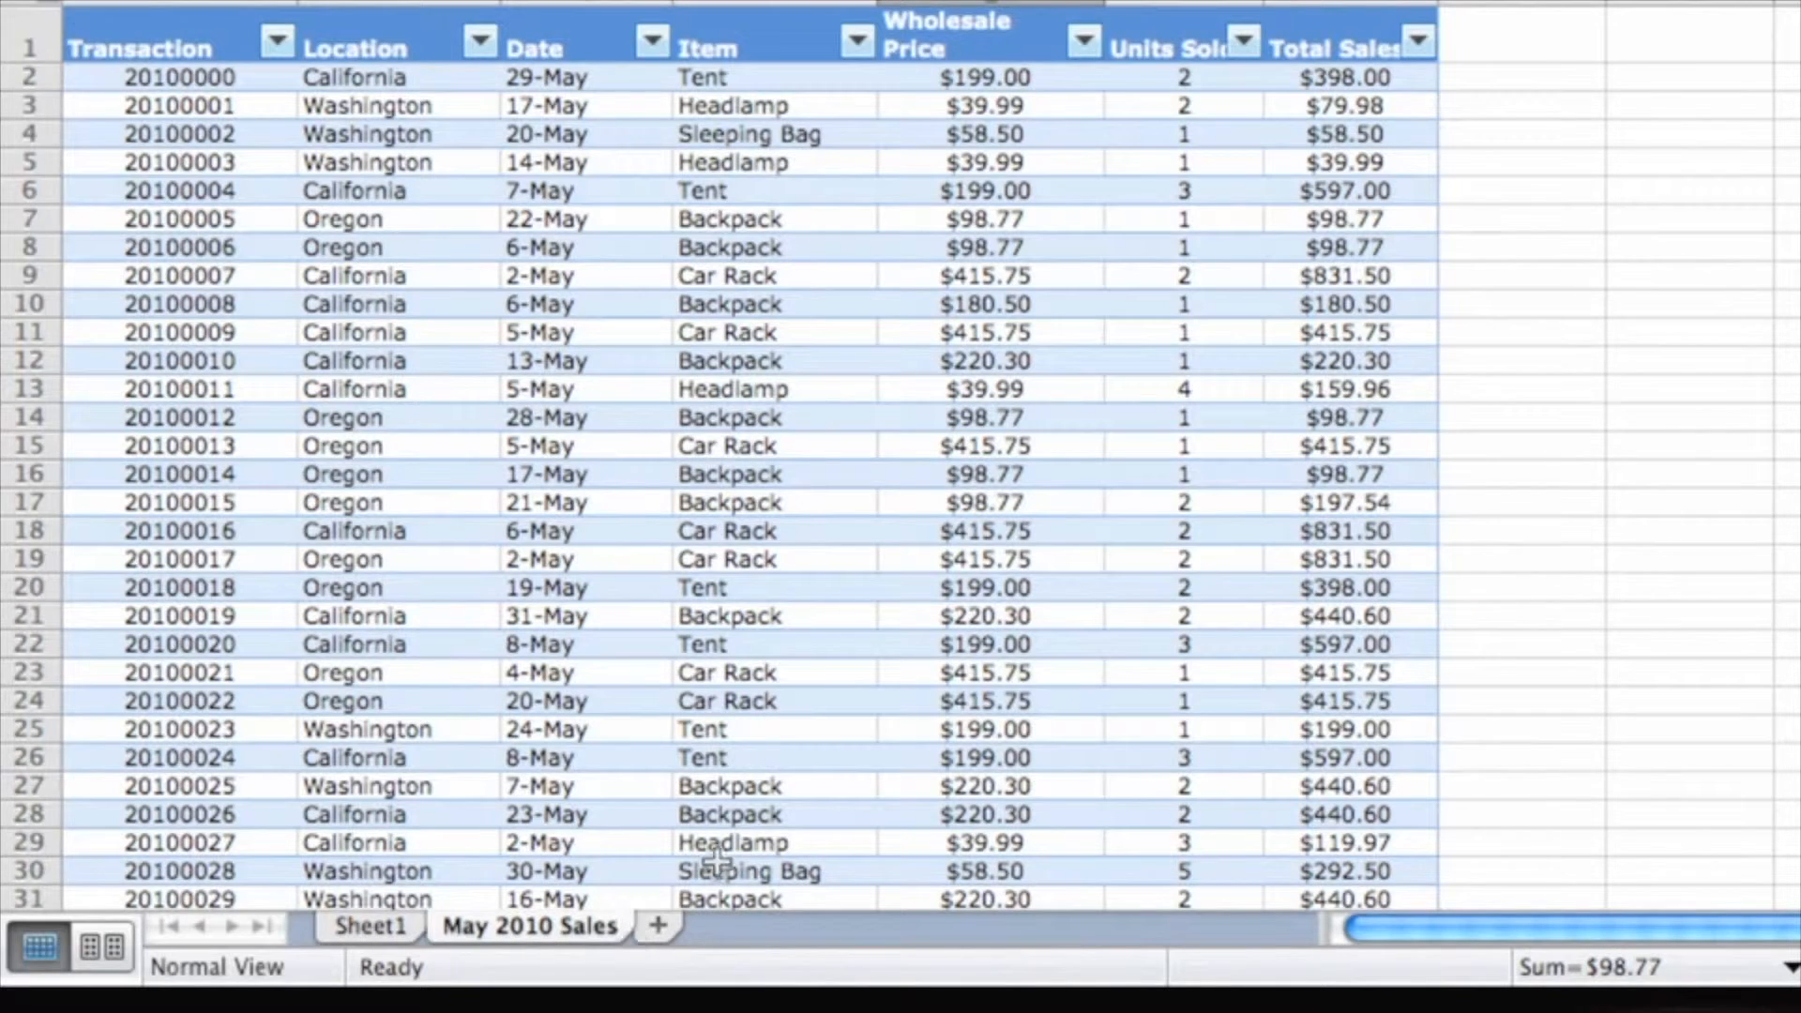
On May 2010 Sales, change the Oregon 5-May Backpack wholesale price in E39 to 500
{"action": "scroll", "coordinate": [716, 861], "scroll_direction": "down", "scroll_amount": 4}
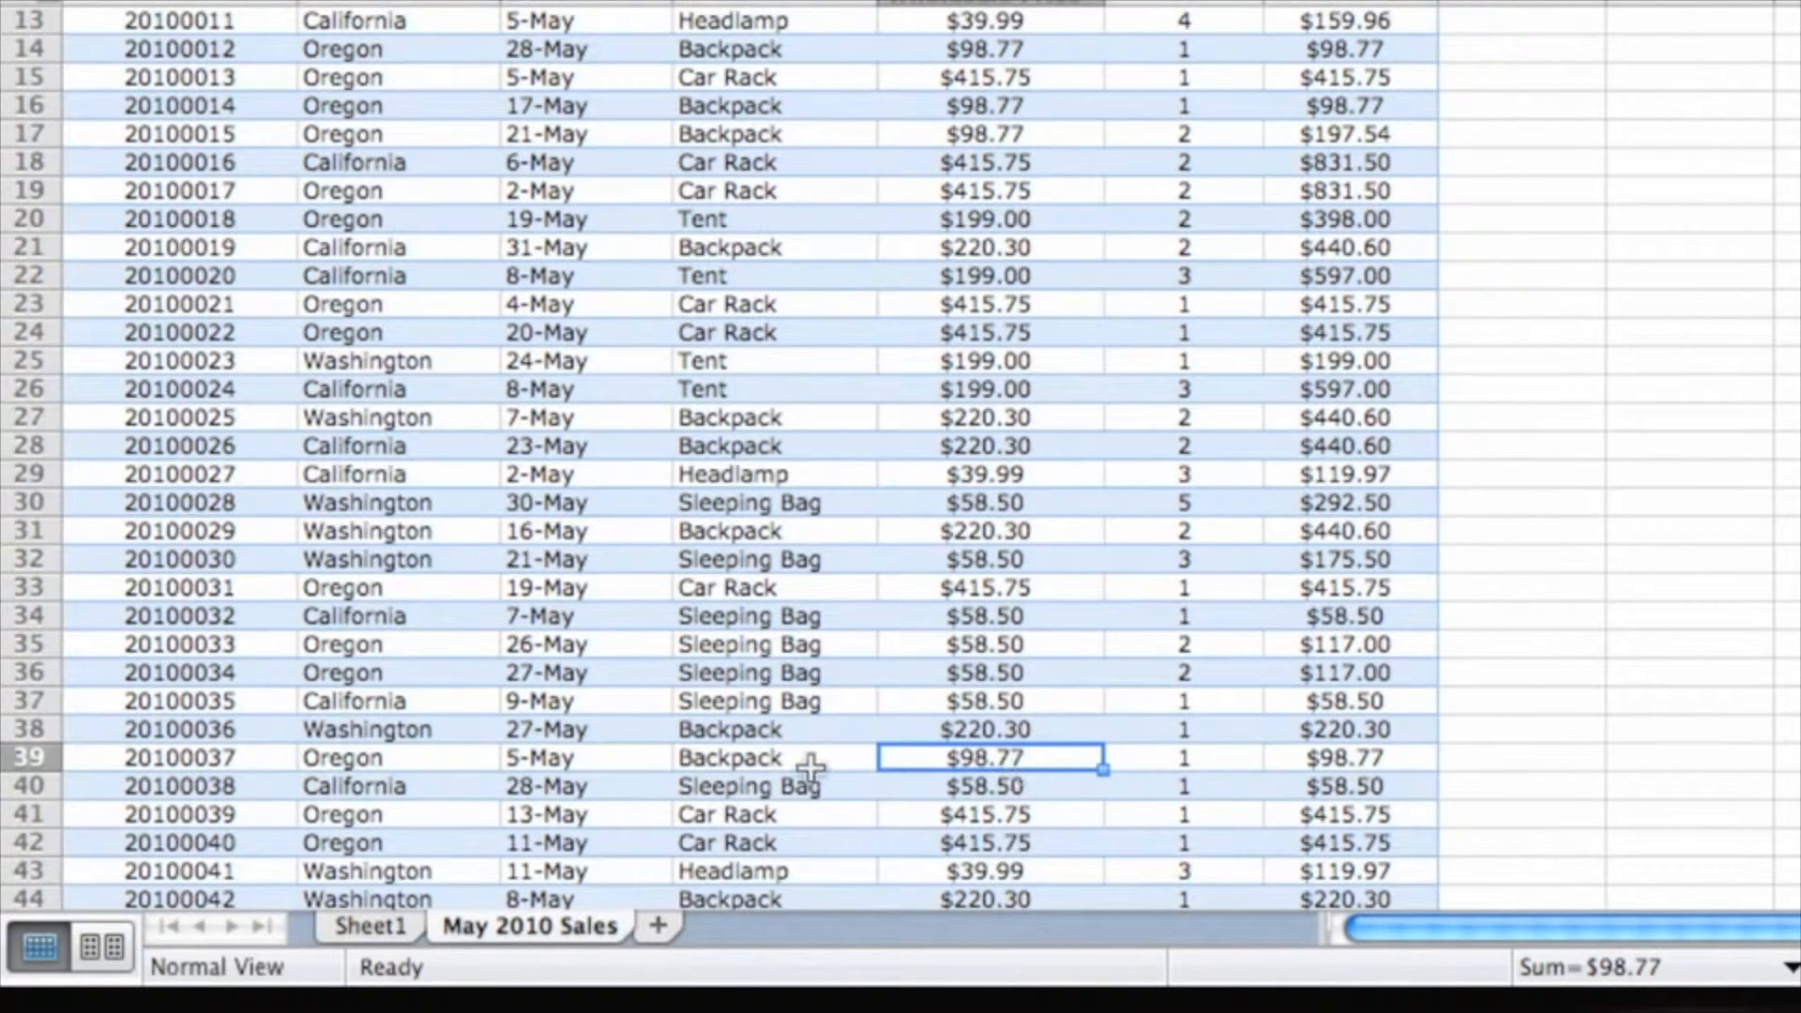
{"action": "left_click", "coordinate": [623, 756]}
{"action": "left_click", "coordinate": [1041, 757]}
{"action": "type", "text": "500"}
{"action": "key", "text": "Return"}
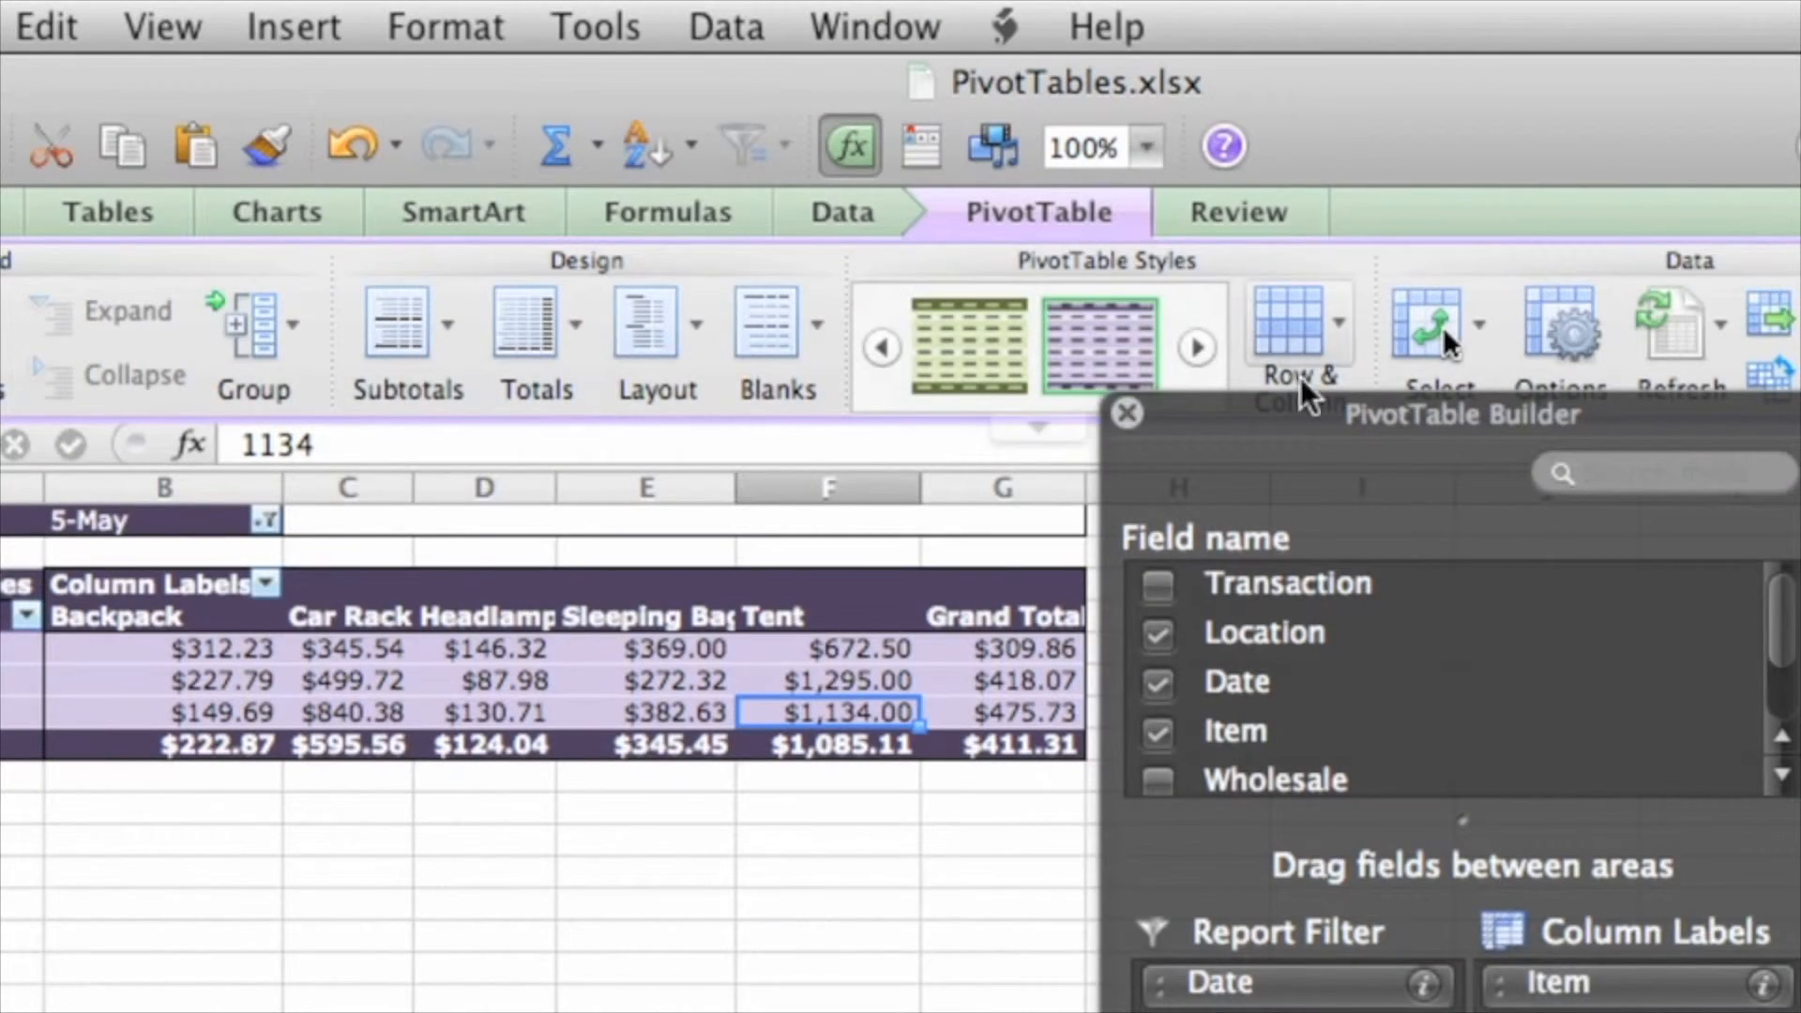
Refresh the pivot table so Oregon Backpack averages $308.04, and widen column F
{"action": "left_click_drag", "start_coordinate": [1303, 402], "coordinate": [1355, 460]}
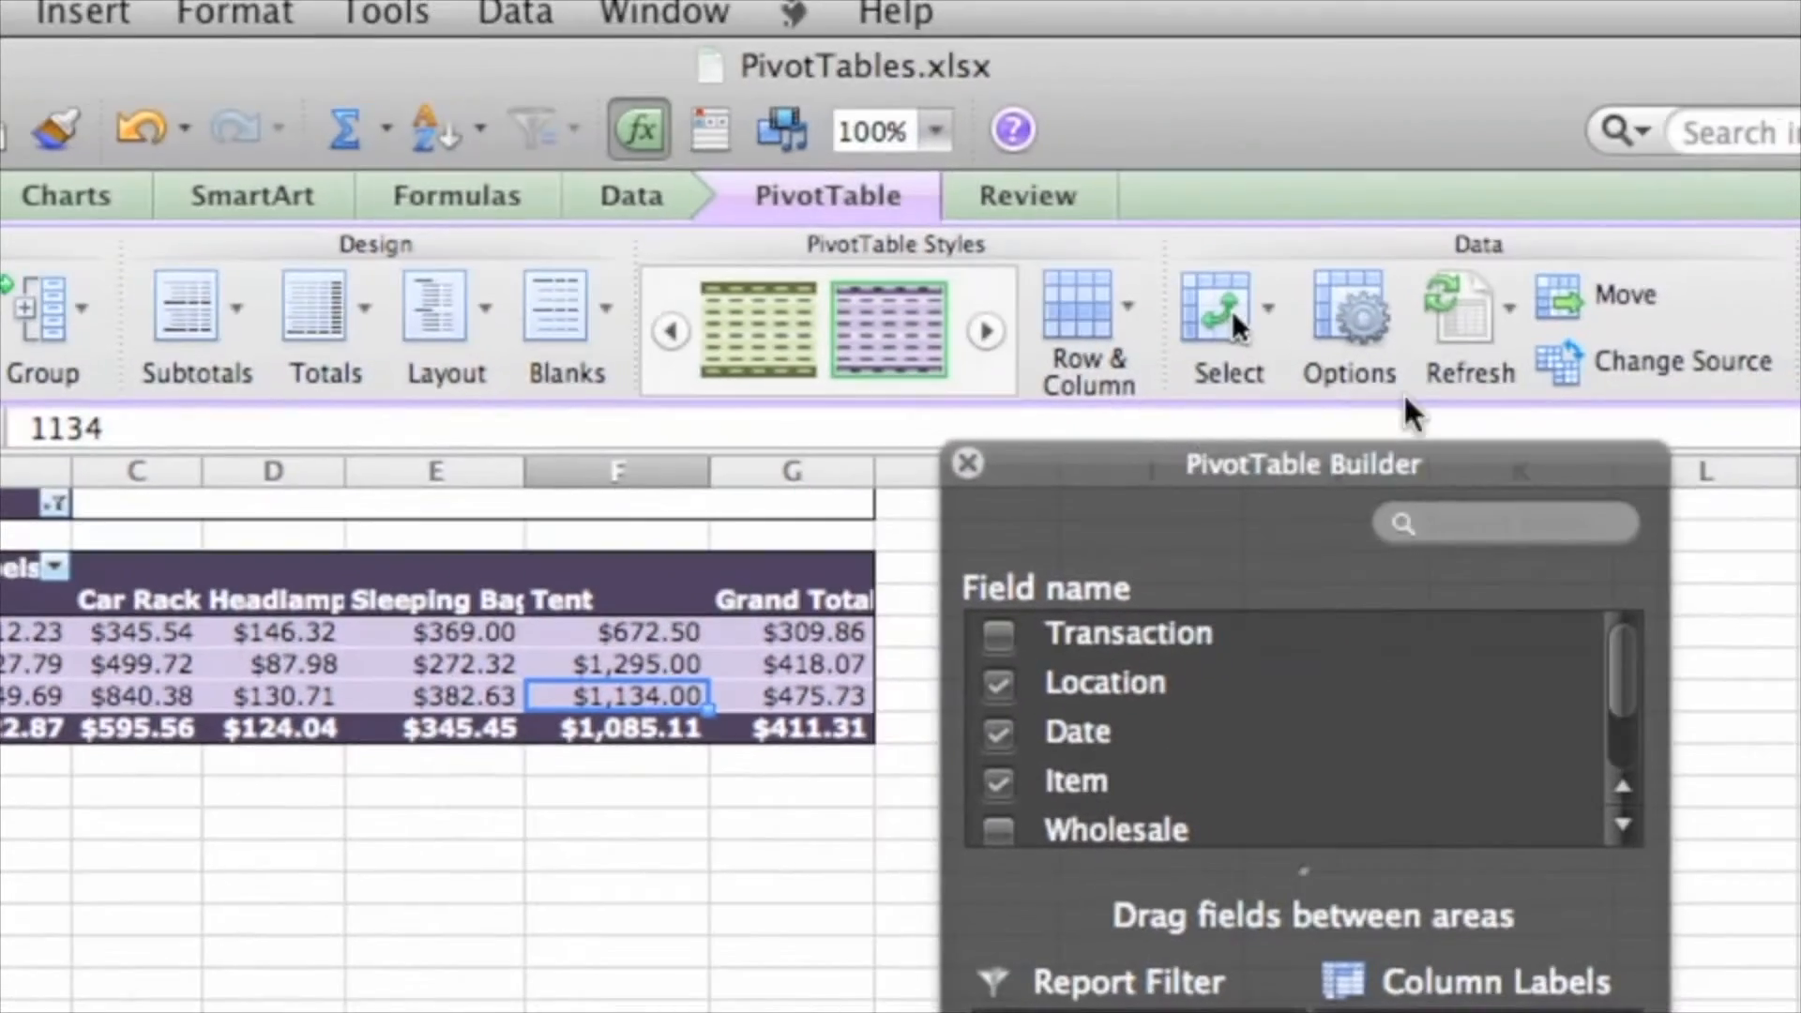
{"action": "left_click", "coordinate": [1506, 321]}
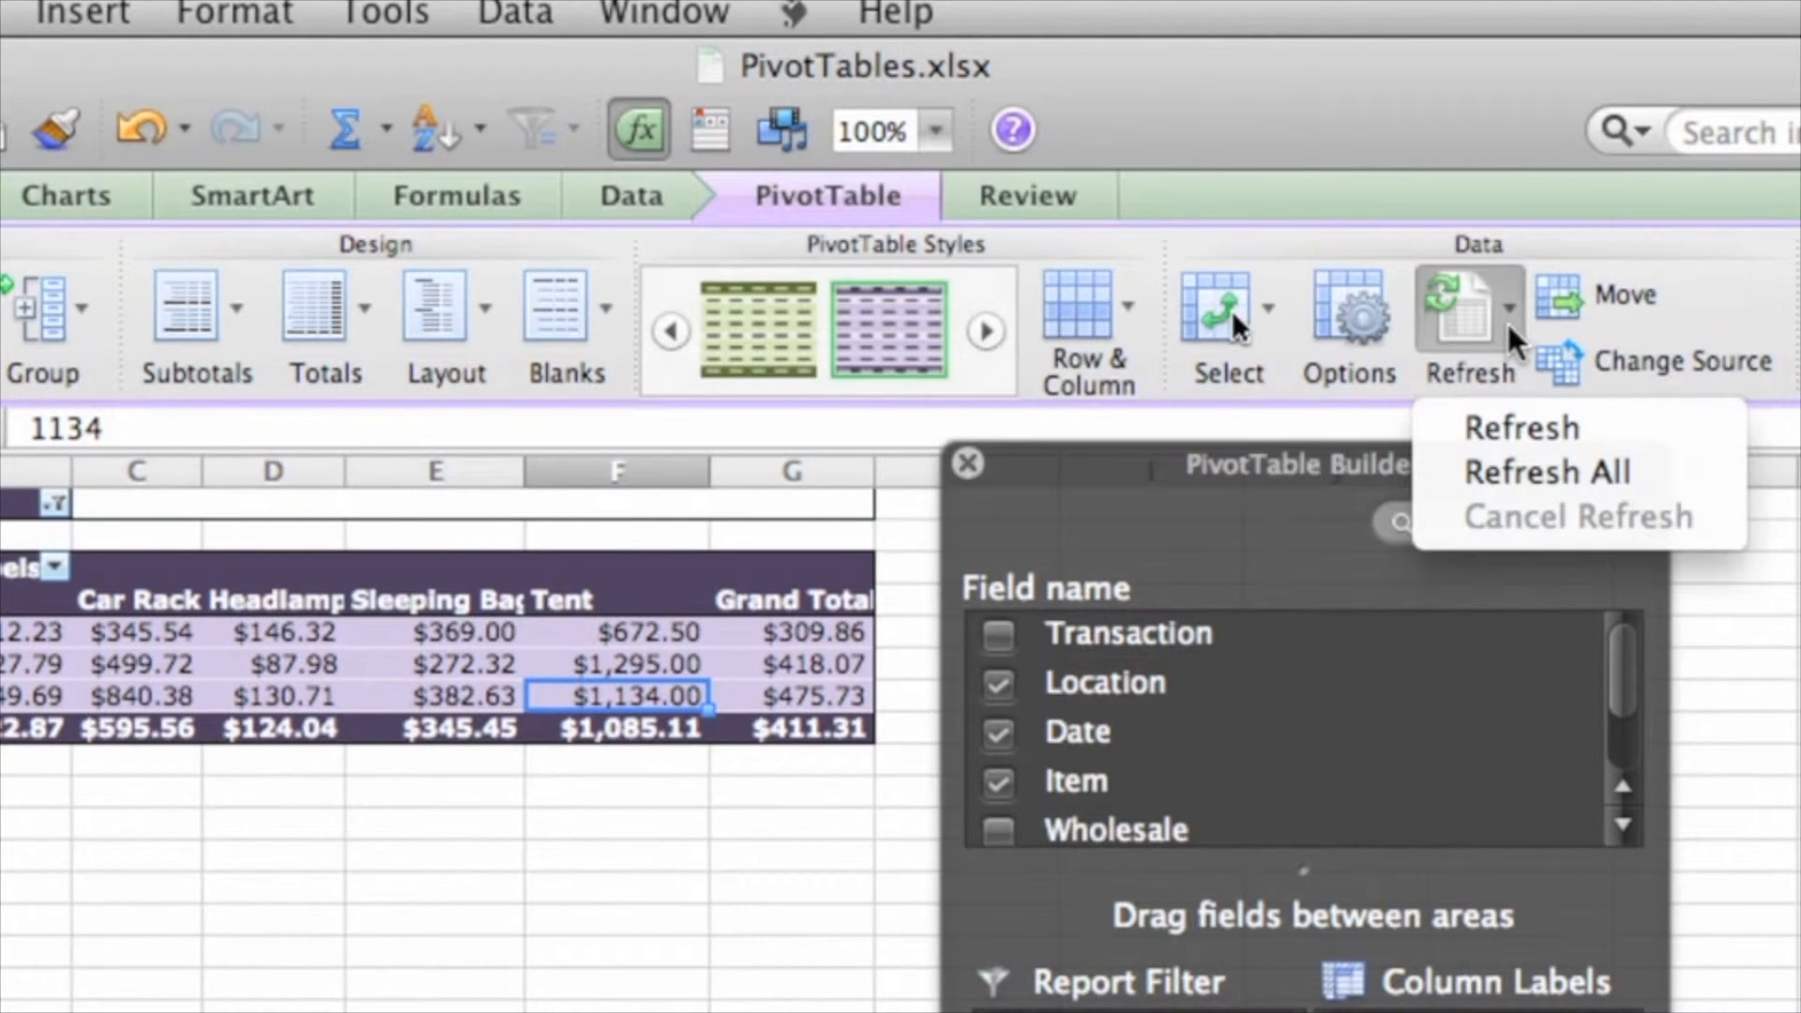
{"action": "left_click", "coordinate": [1627, 432]}
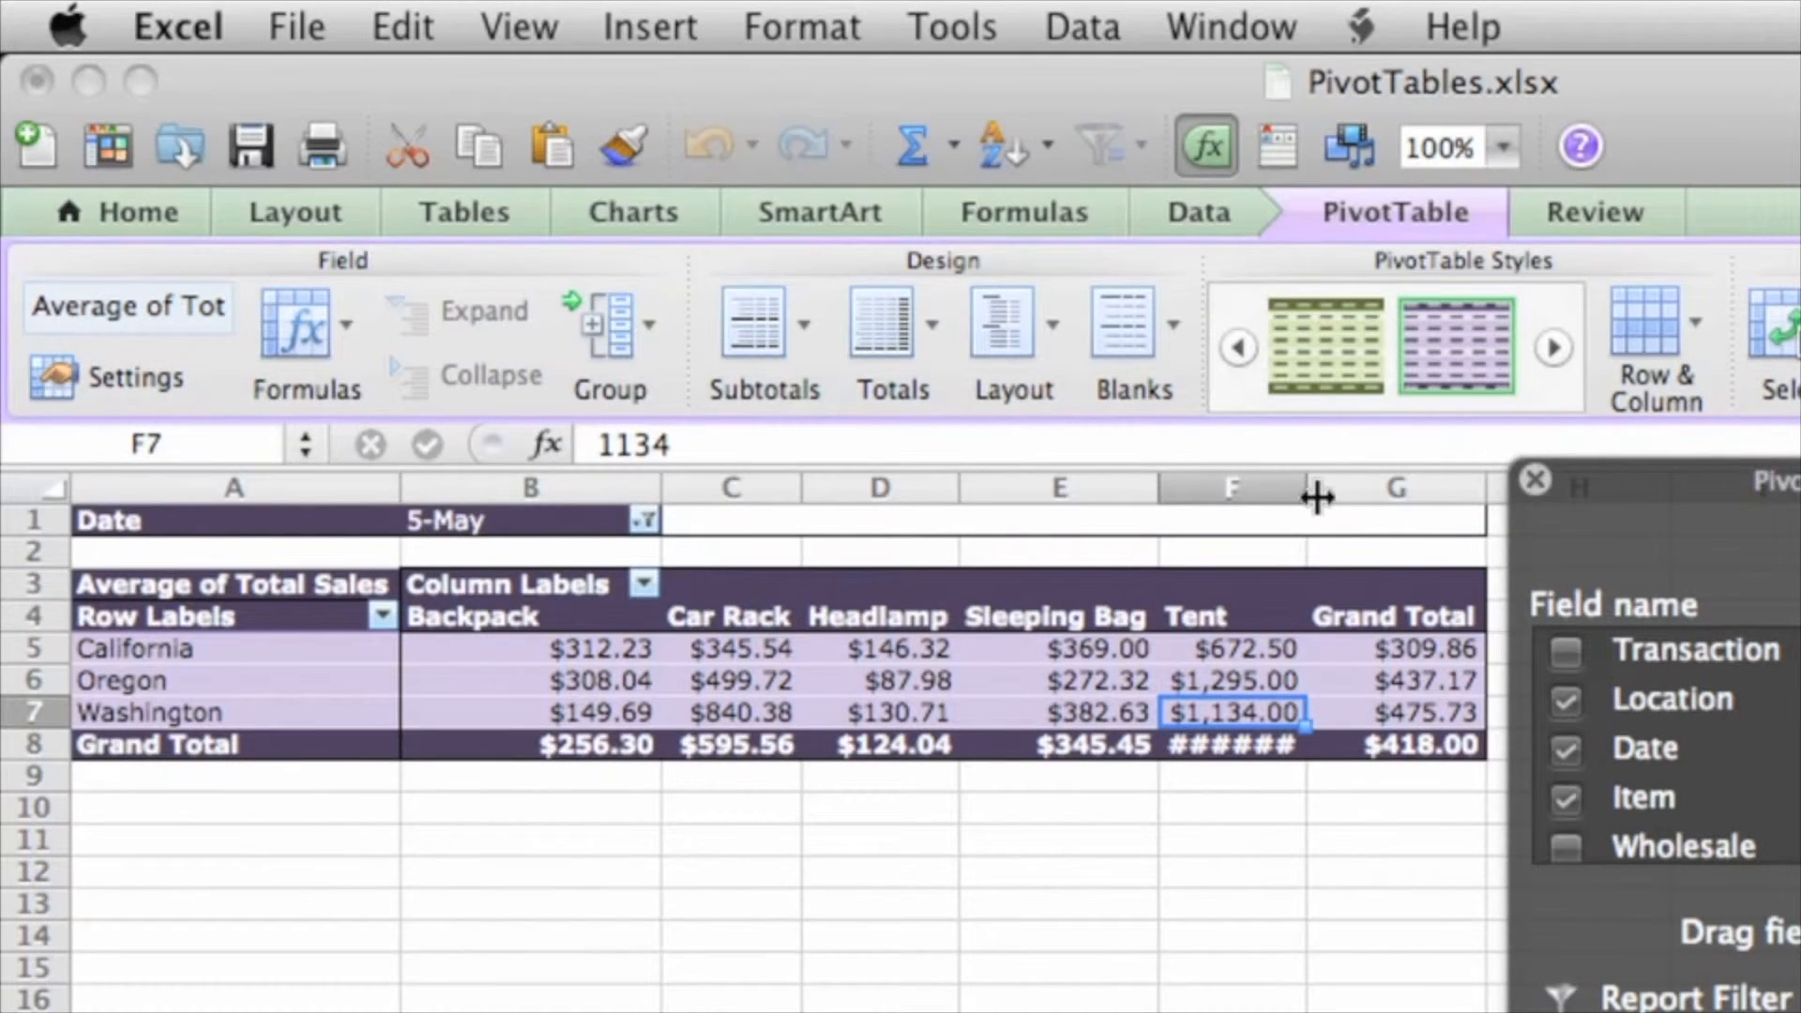
{"action": "left_click_drag", "start_coordinate": [806, 476], "coordinate": [821, 479]}
{"action": "left_click_drag", "start_coordinate": [1329, 494], "coordinate": [1328, 492]}
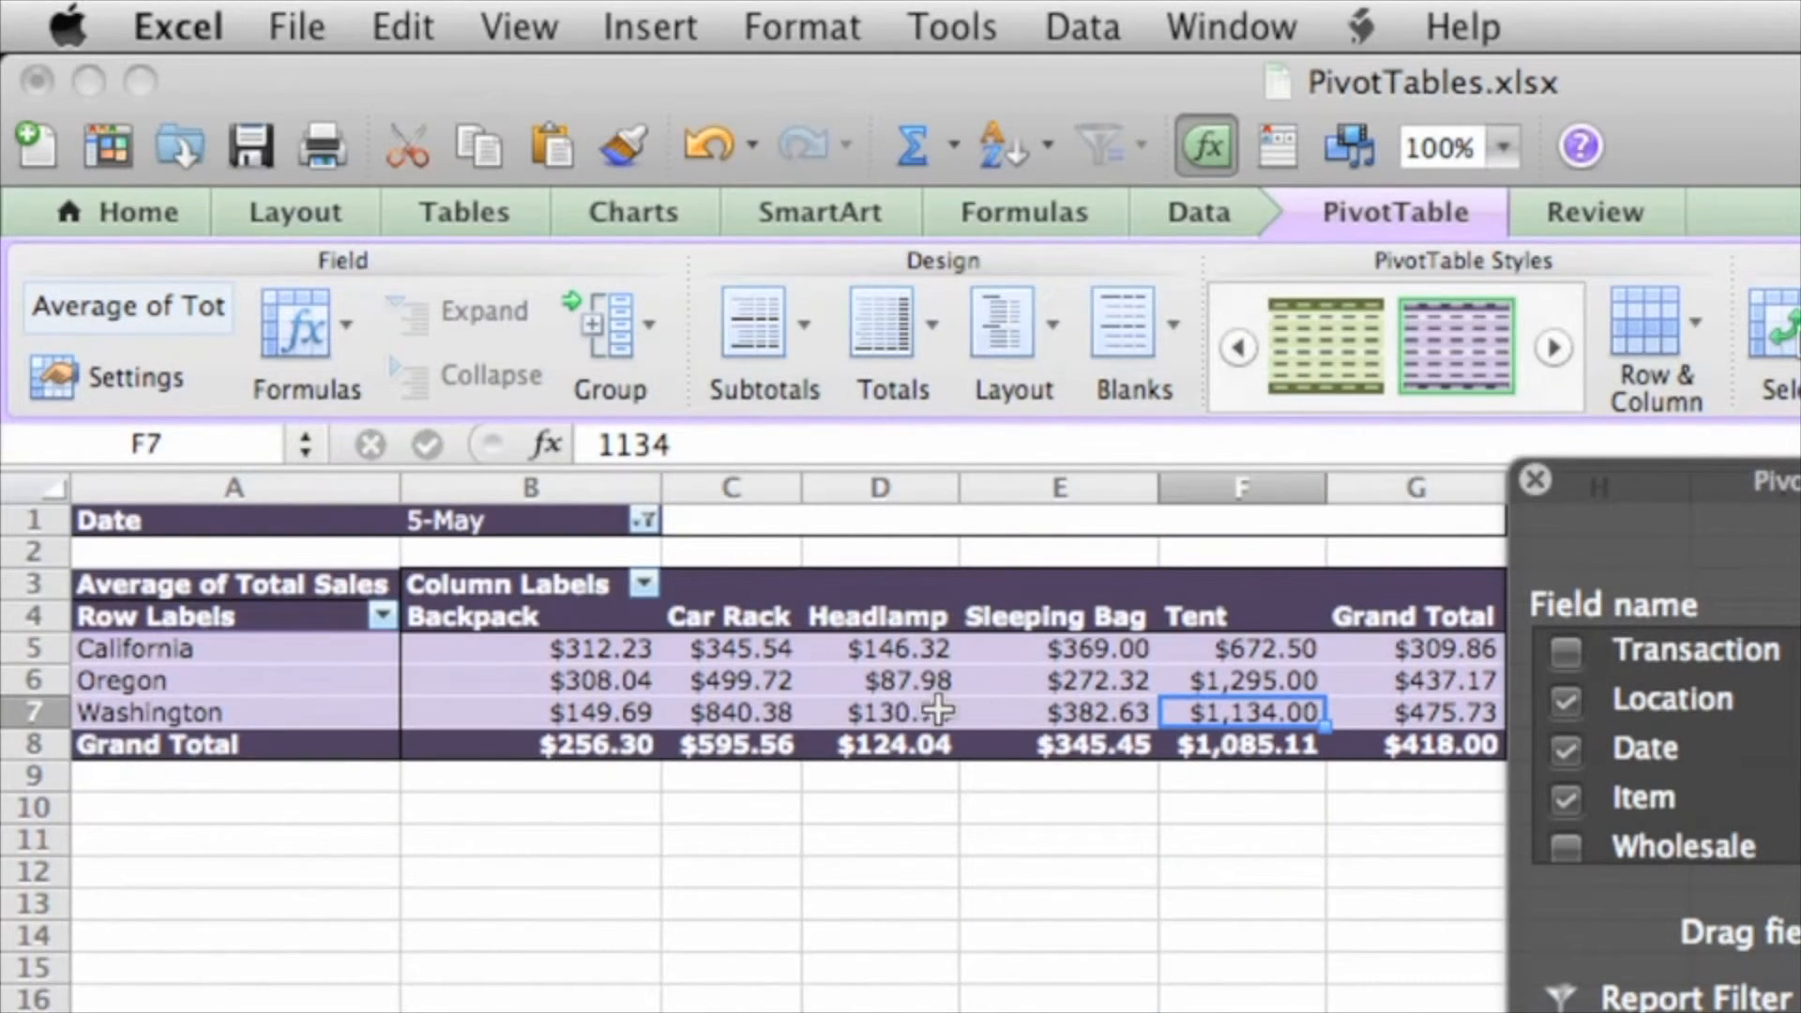